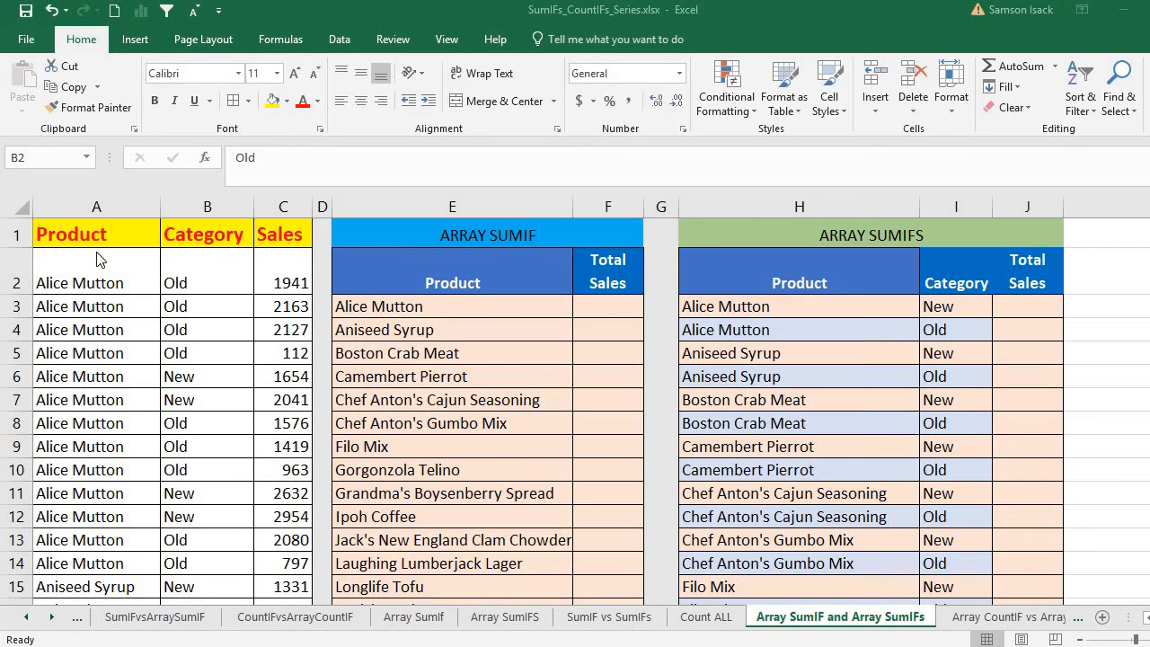
Examine the Product, Category and Sales headers and their full columns in the source data.
left_click(104, 227)
left_click(105, 227)
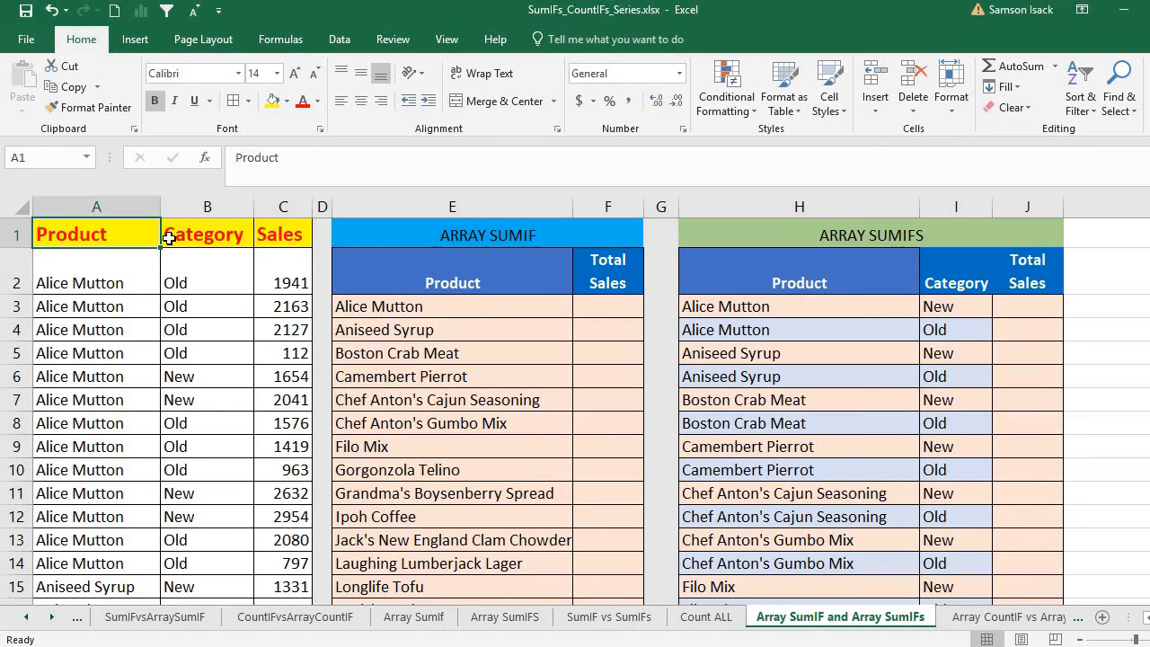
left_click(180, 241)
left_click(271, 240)
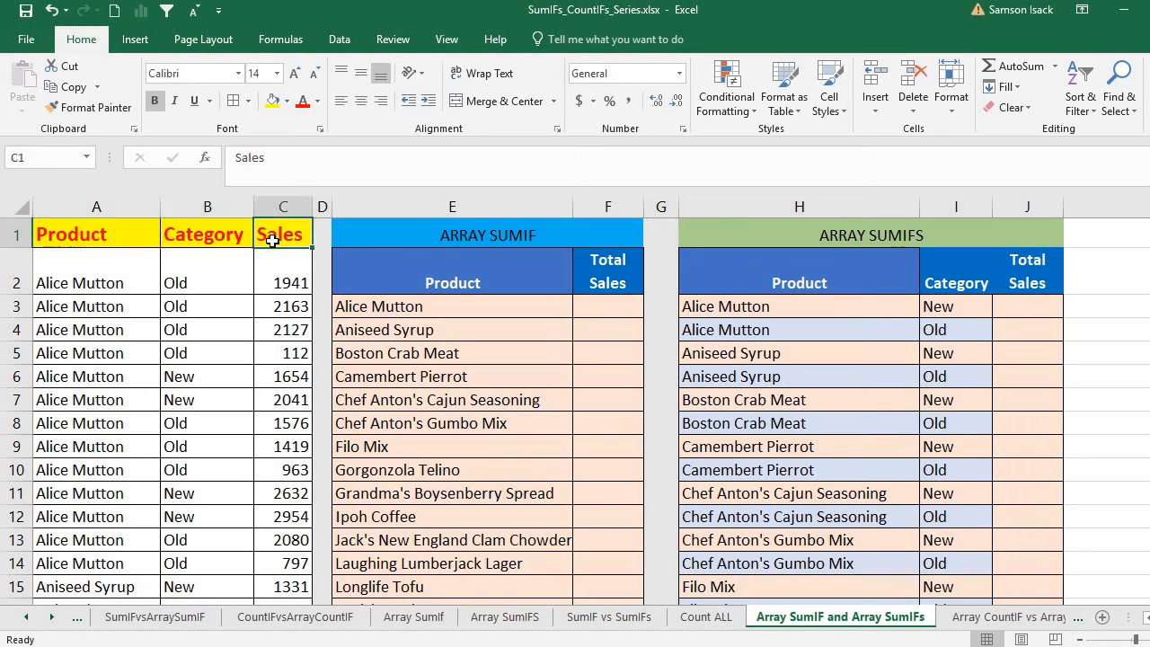
left_click(129, 203)
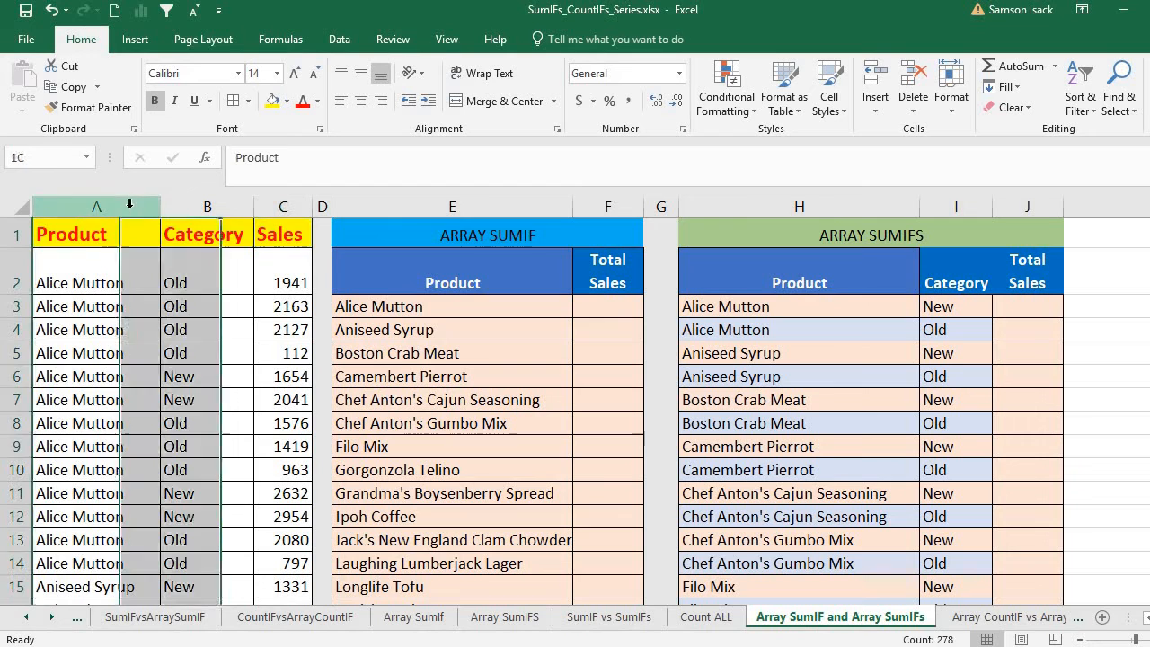
left_click(219, 208)
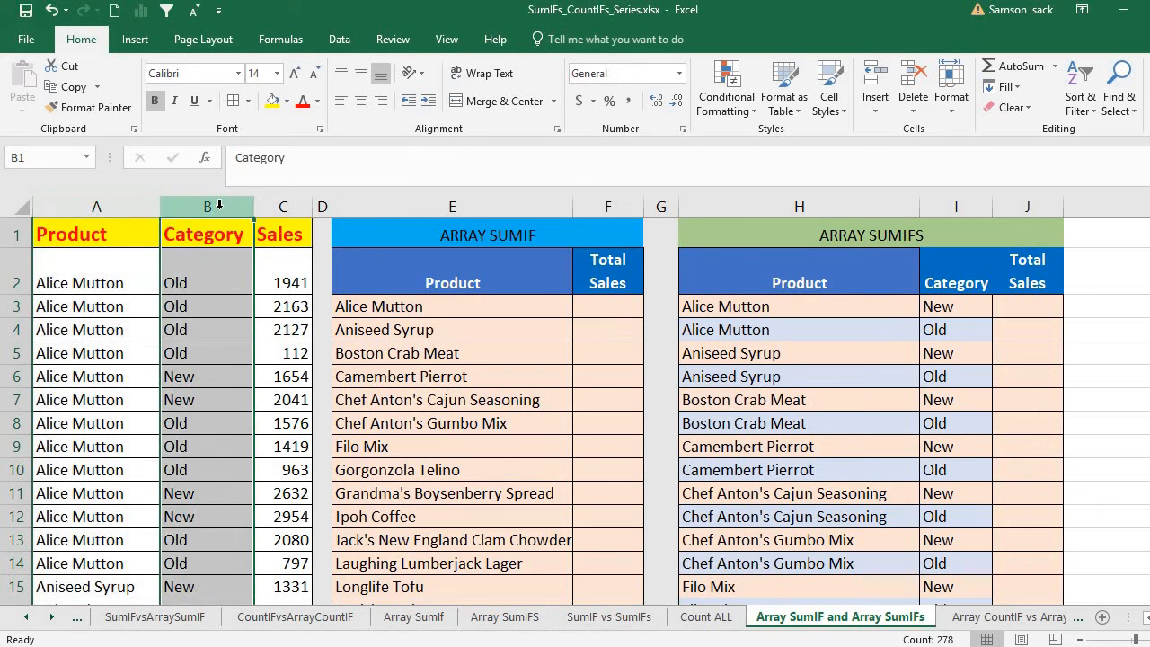
left_click(297, 211)
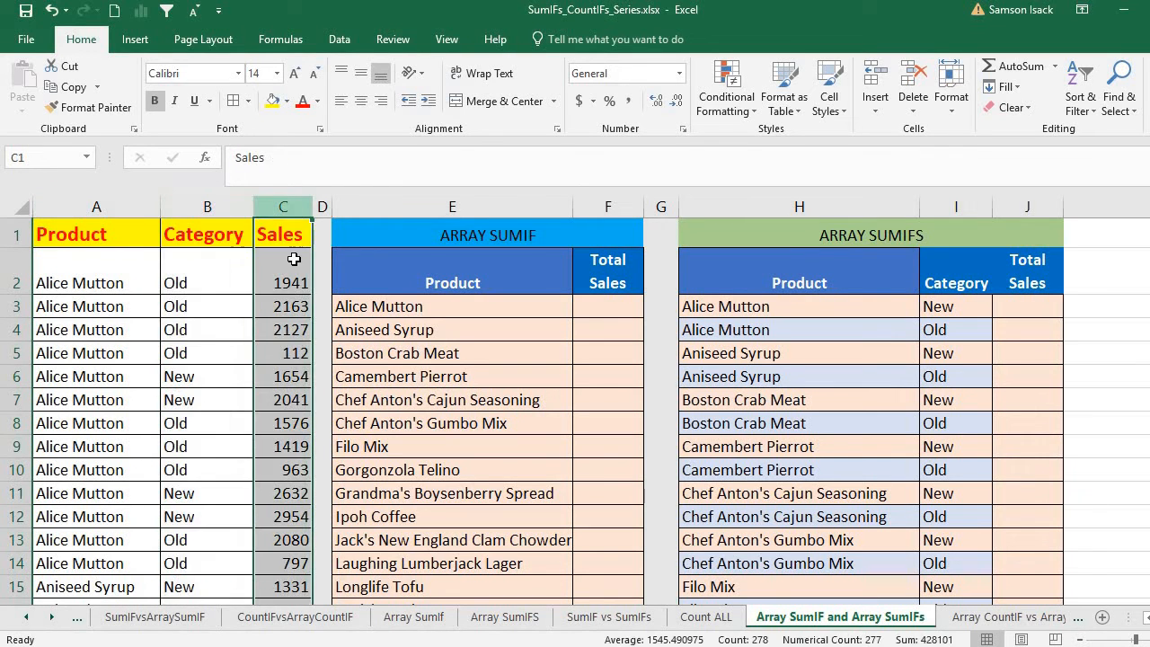
left_click(296, 267)
Examine the product, category and sales records from the first data row down to the last, and return to the top.
left_click(92, 278)
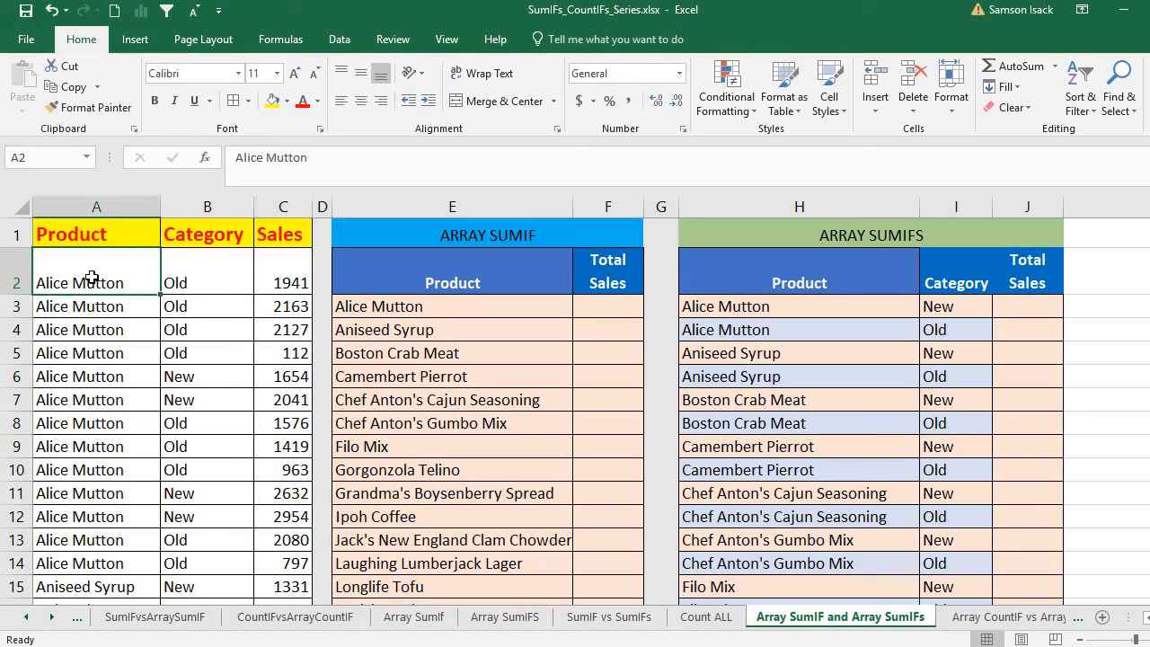
left_click(215, 271)
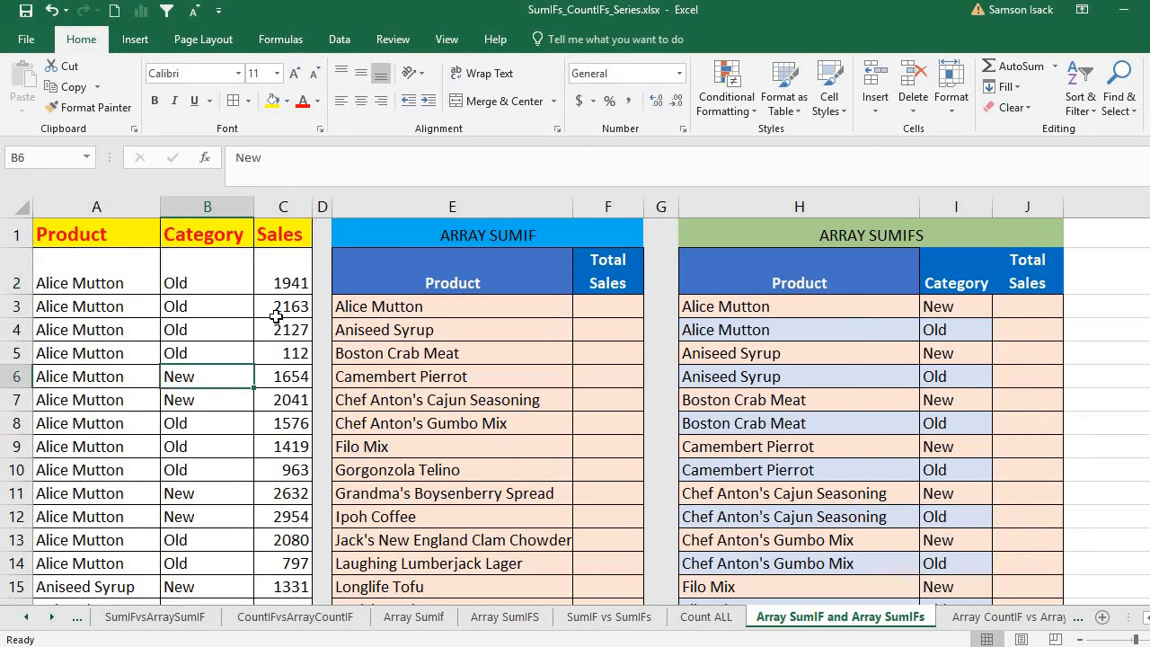
left_click_drag(284, 281, 285, 380)
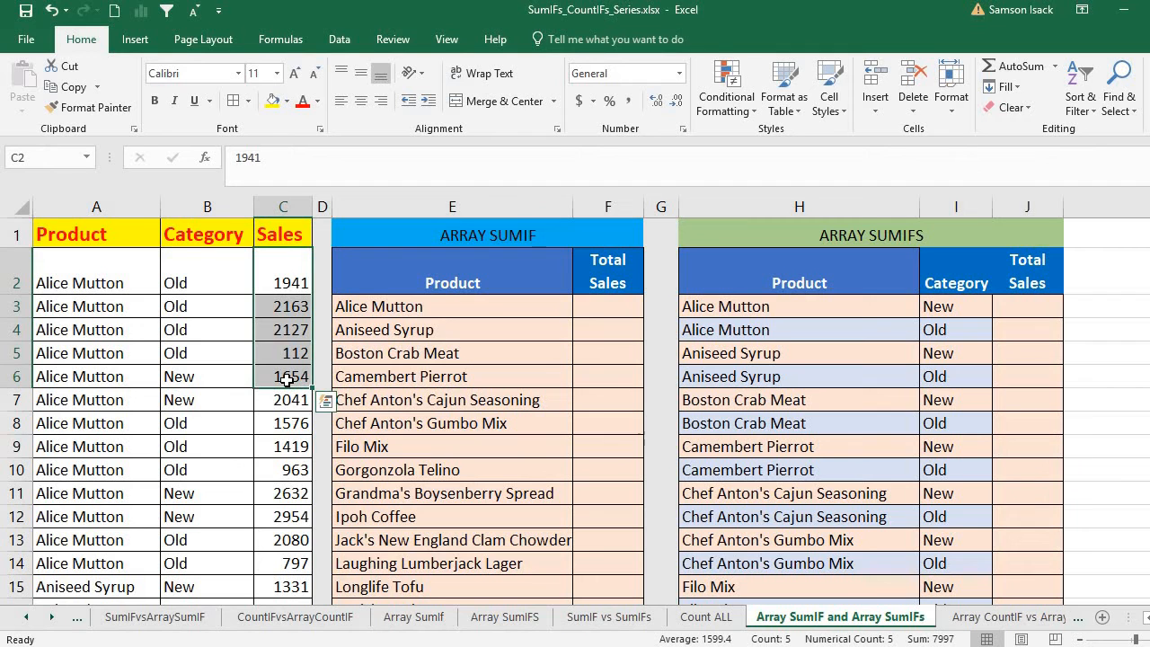
left_click(86, 370)
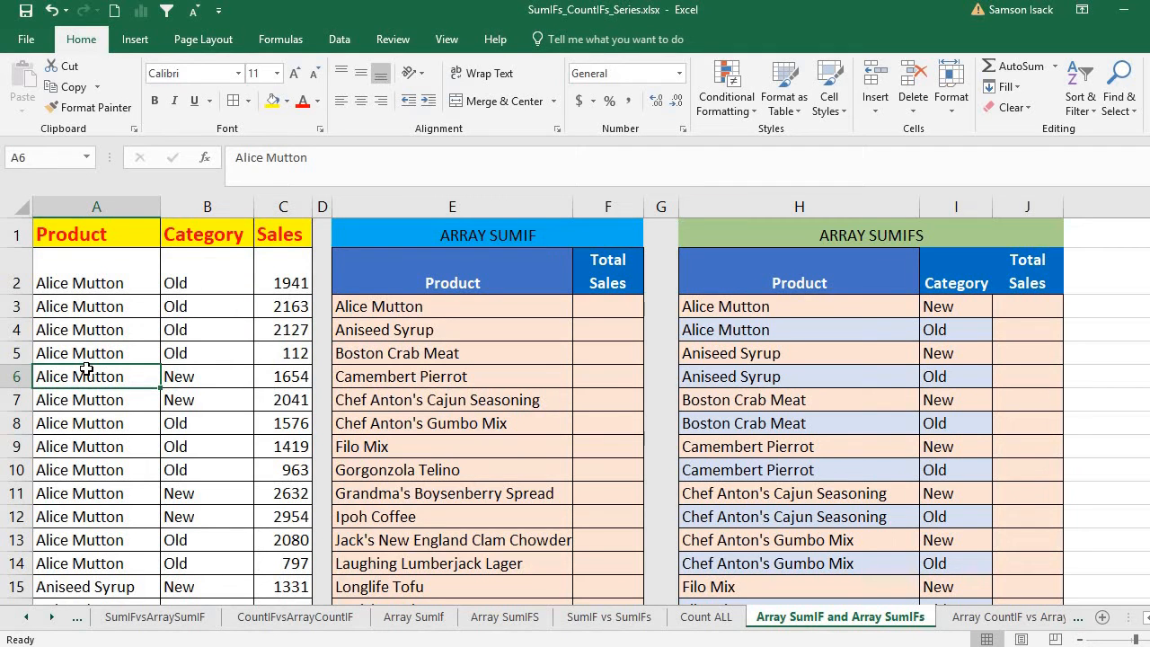
key("ctrl+Down")
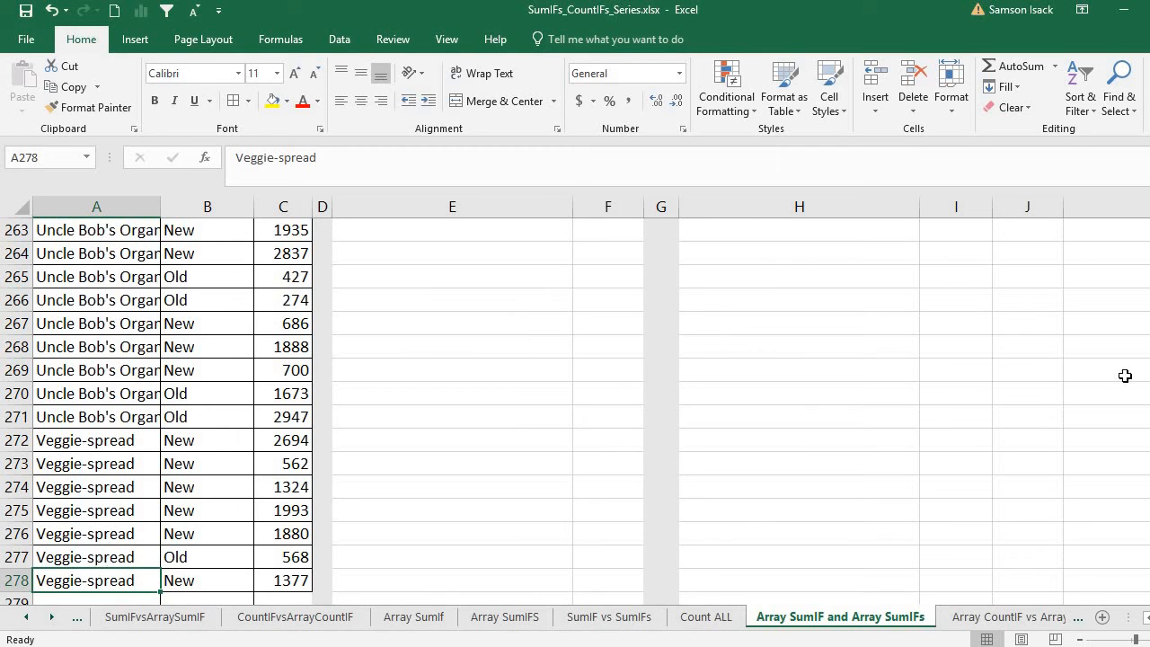
left_click_drag(1149, 575, 1149, 225)
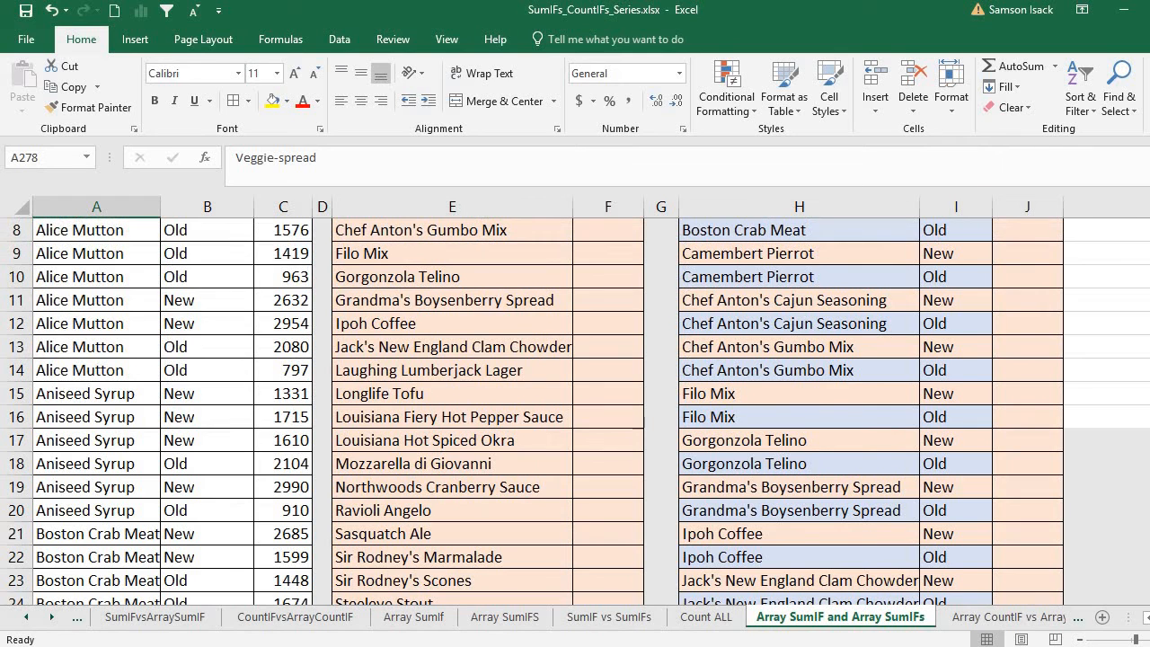
scroll(782, 219, "up", 3)
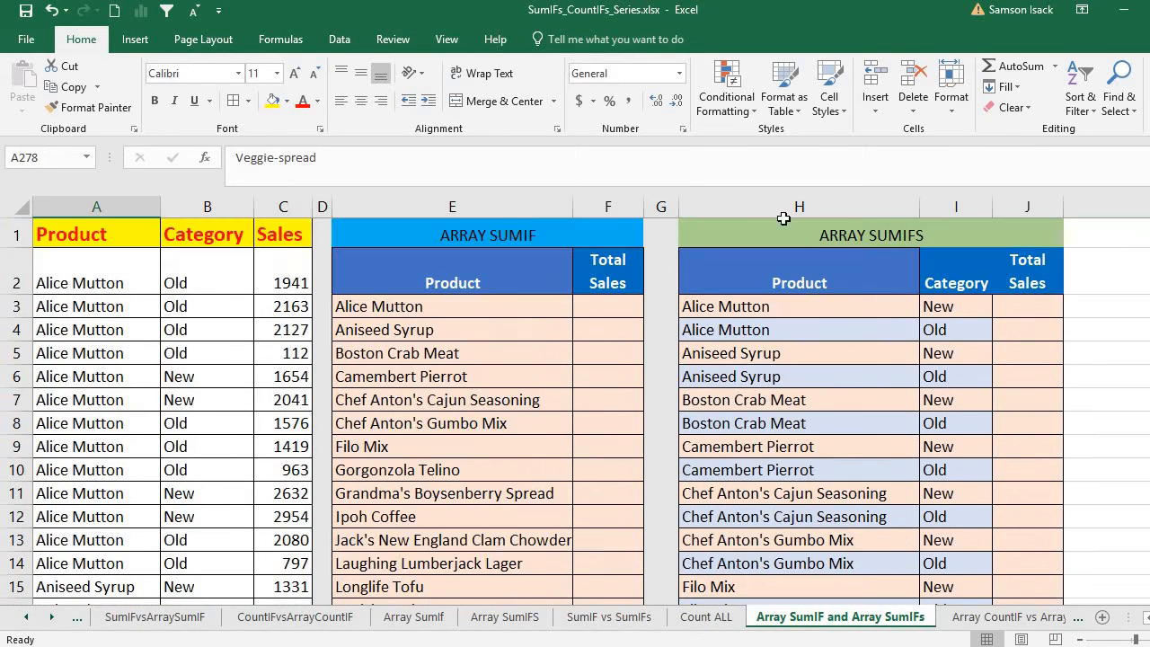
Review the ARRAY SUMIF and ARRAY SUMIFS tables, comparing their product criteria with the Total Sales cells to fill.
left_click(524, 271)
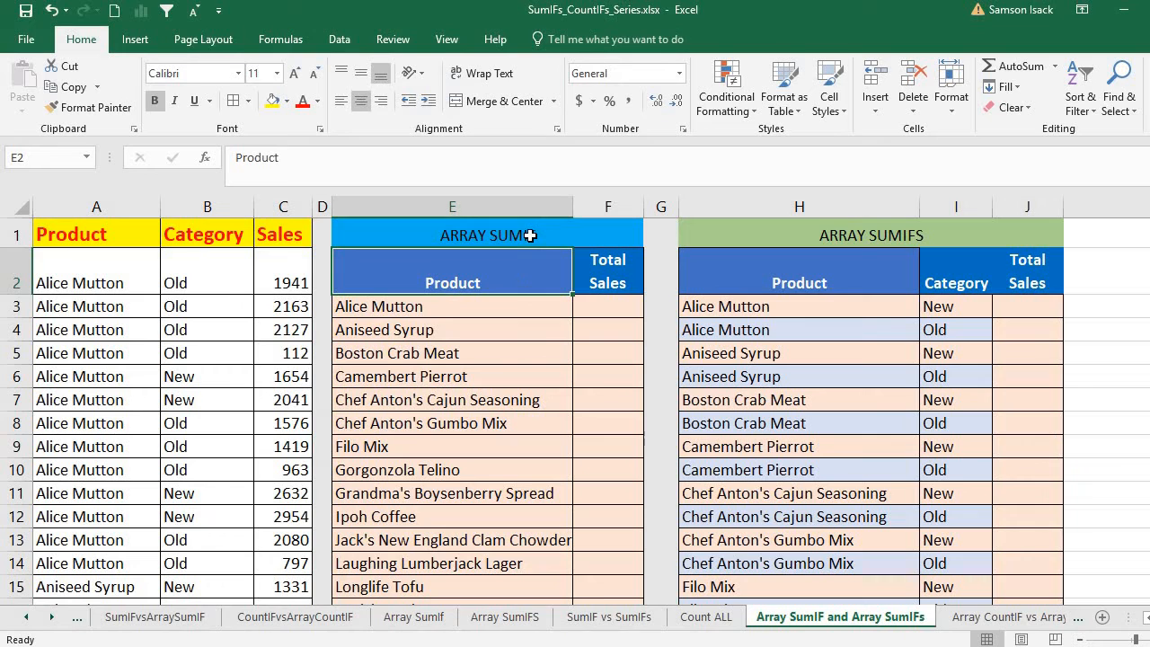
left_click(608, 313)
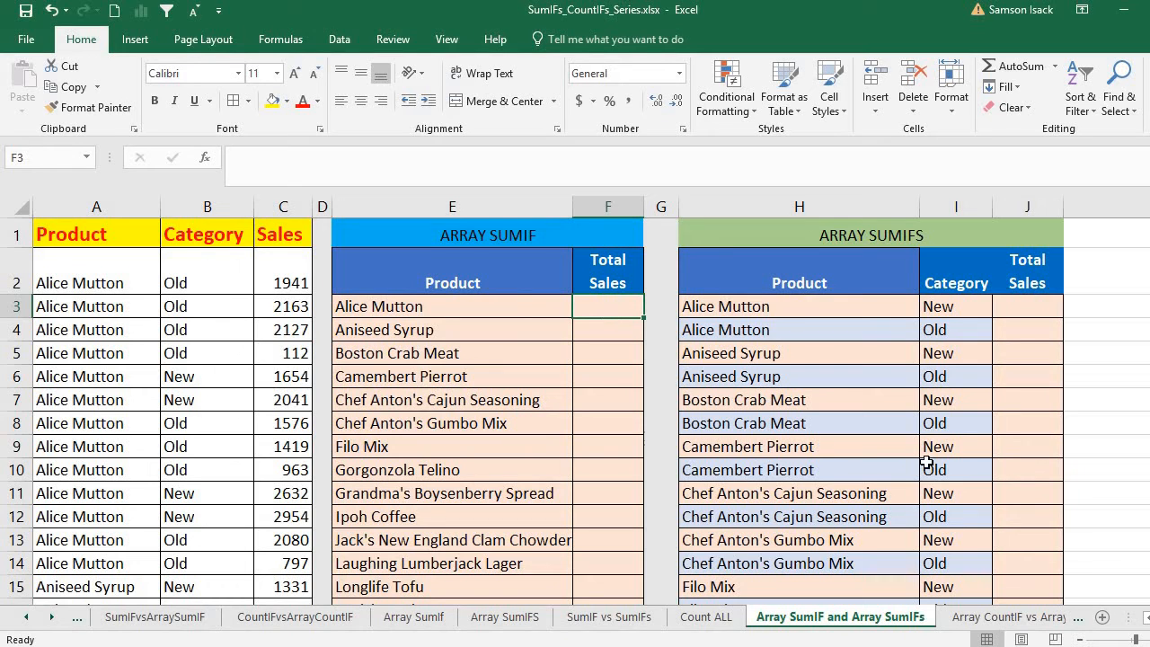
left_click(1031, 300)
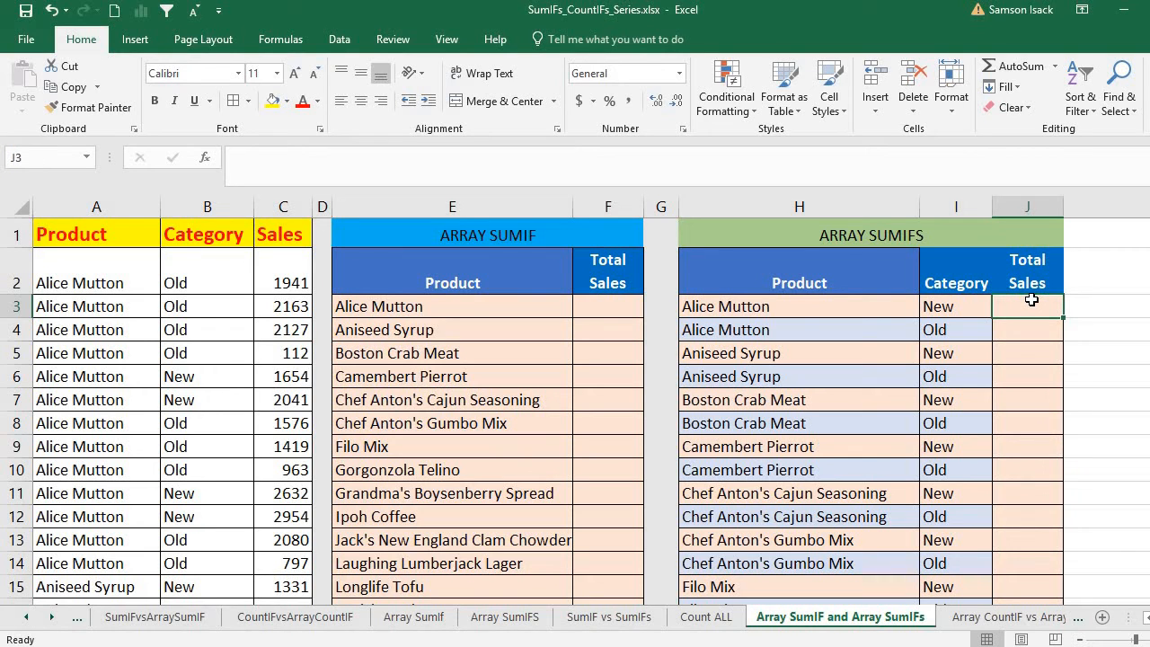
left_click(607, 305)
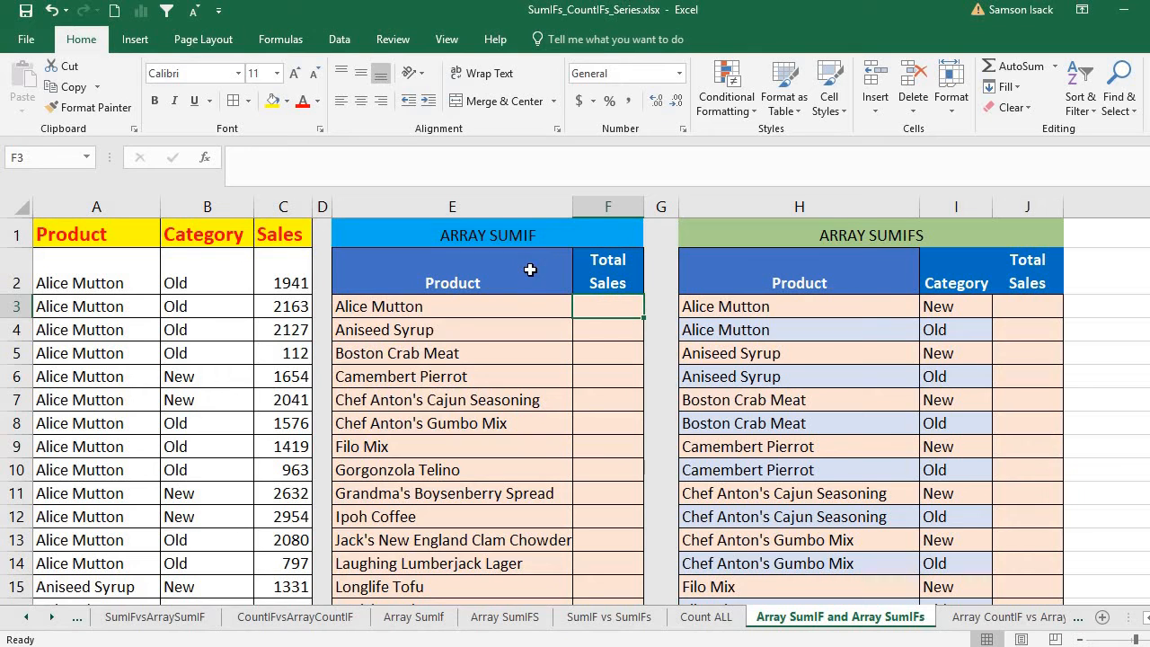
left_click(458, 306)
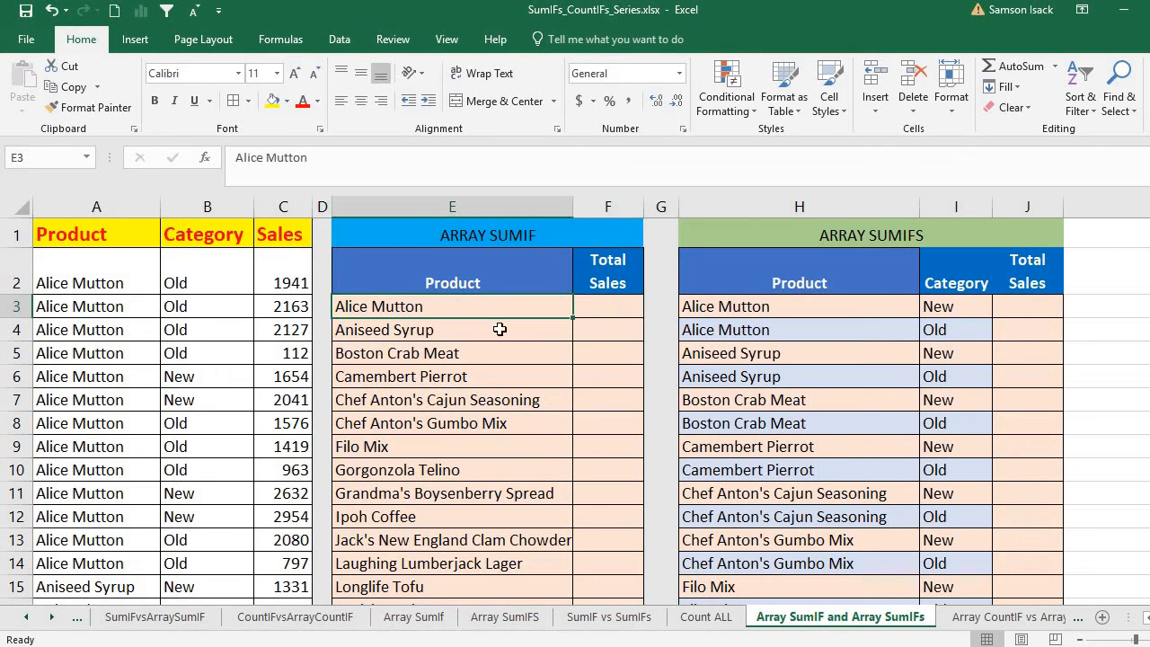
left_click(500, 272)
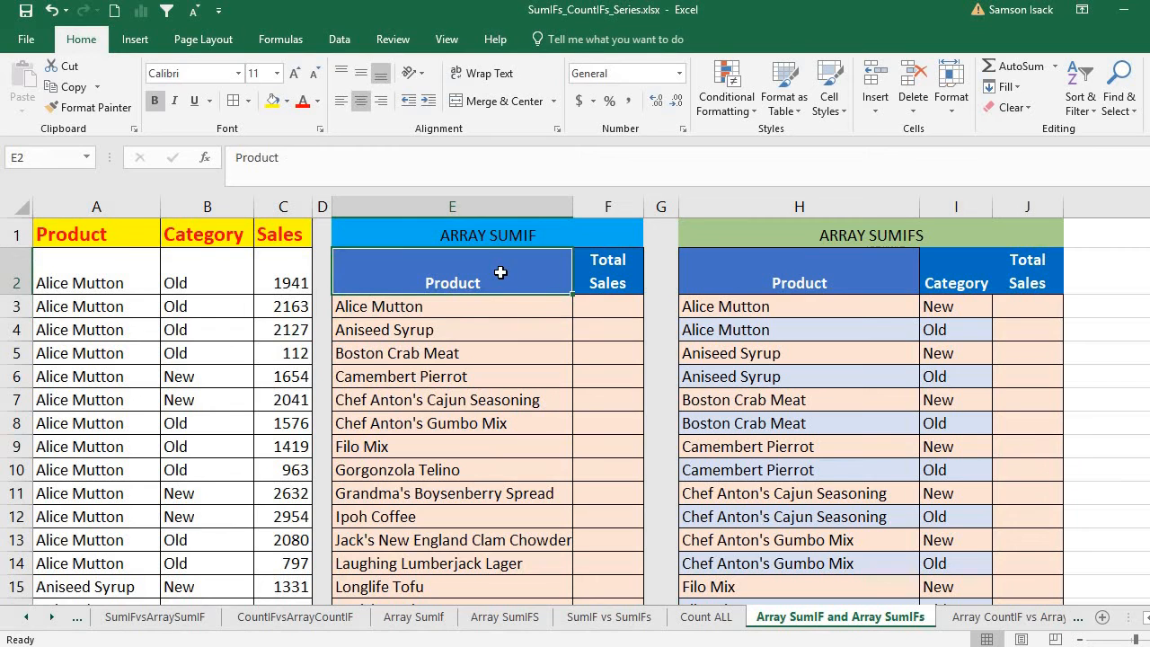
left_click(490, 317)
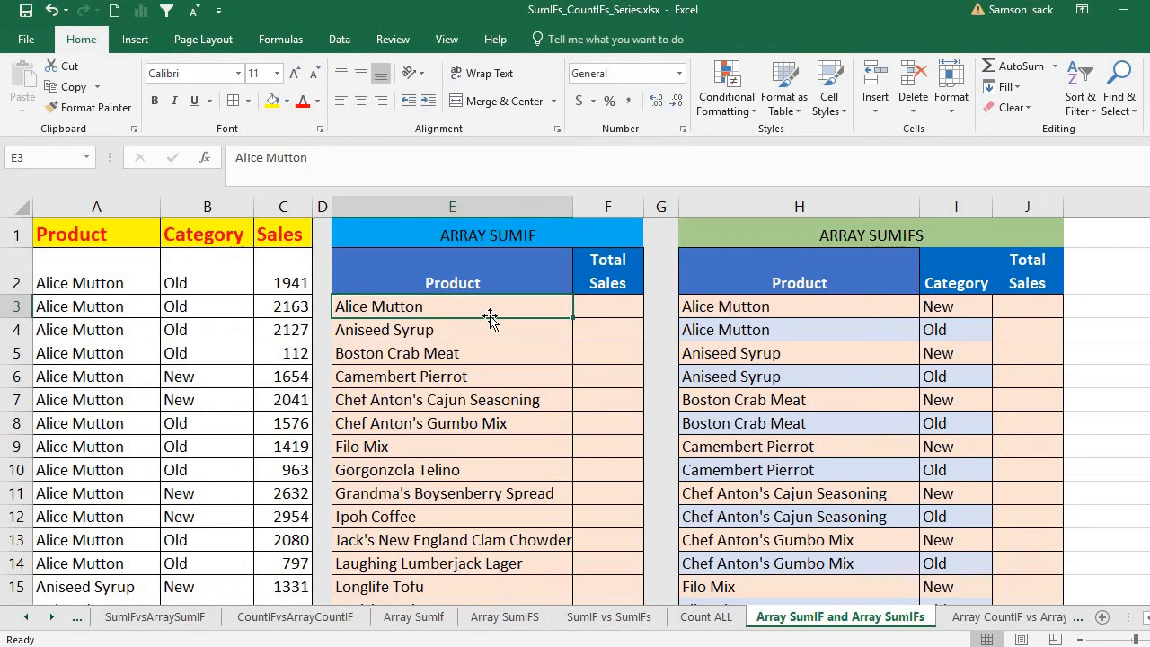
left_click(467, 354)
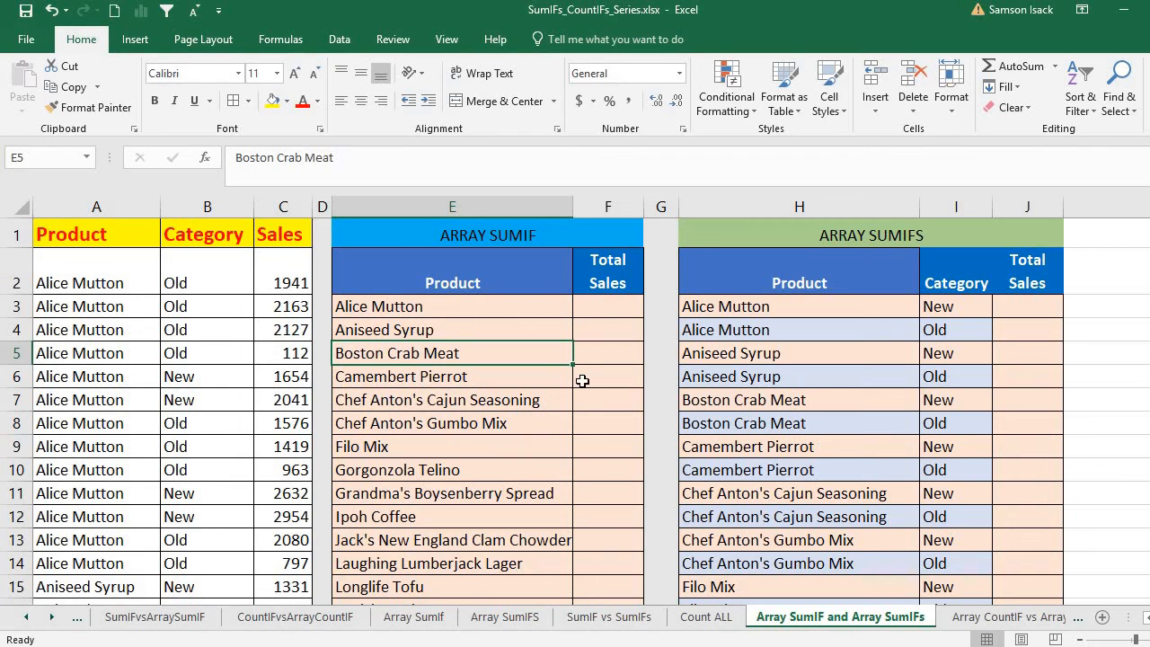
left_click(608, 311)
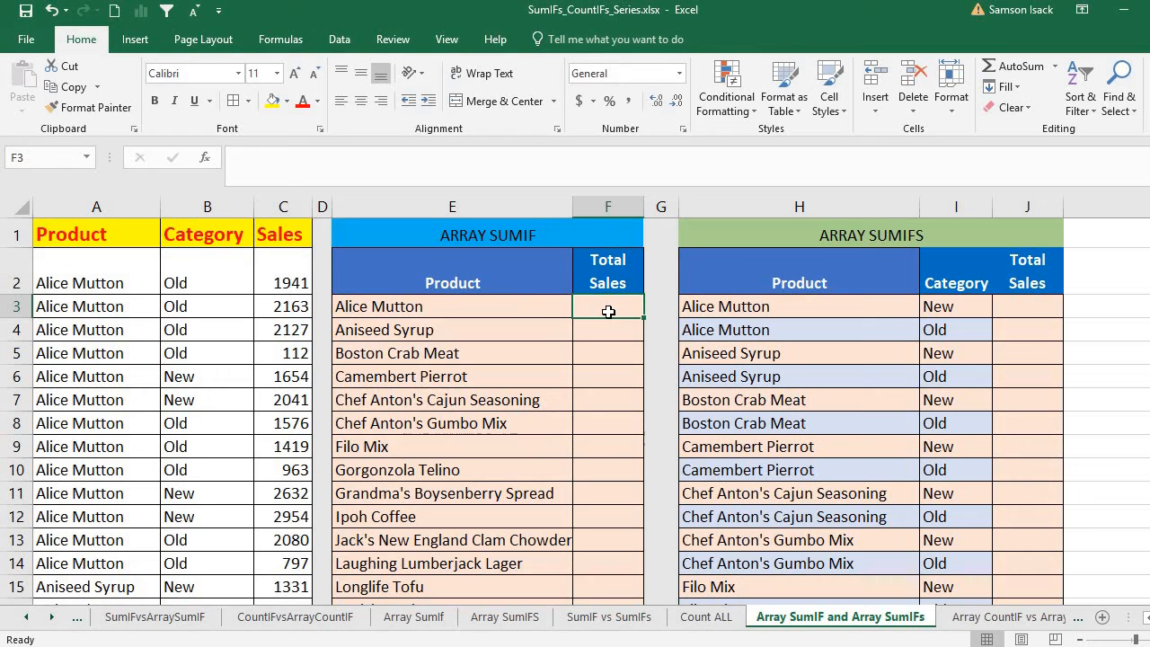
left_click(521, 306)
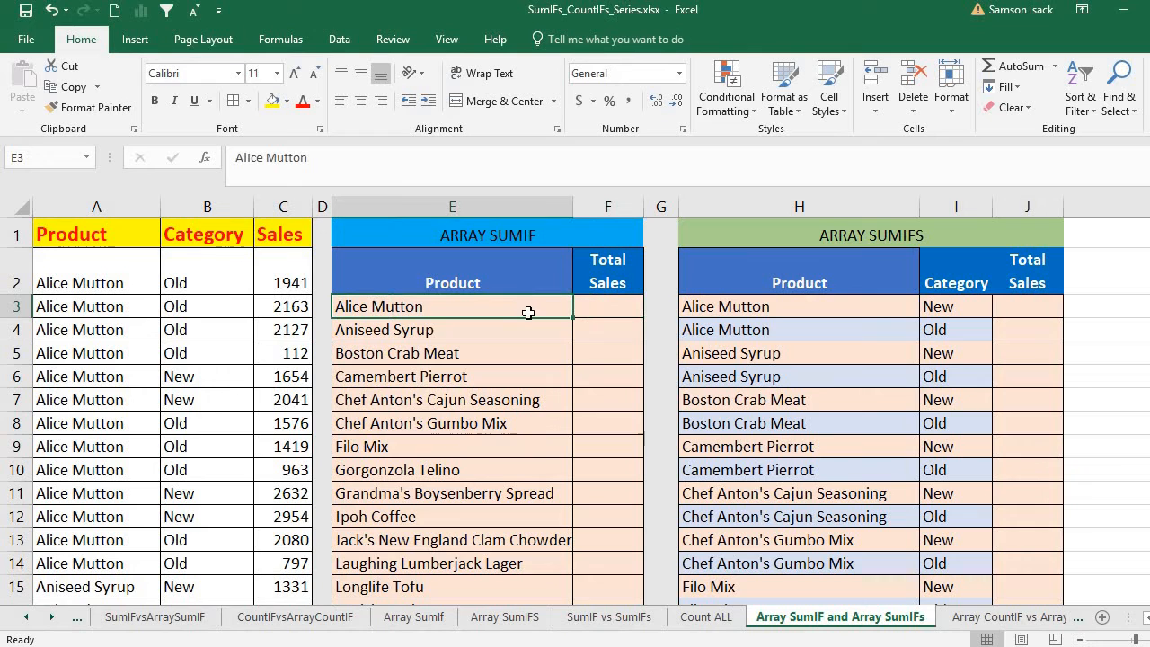
left_click(599, 306)
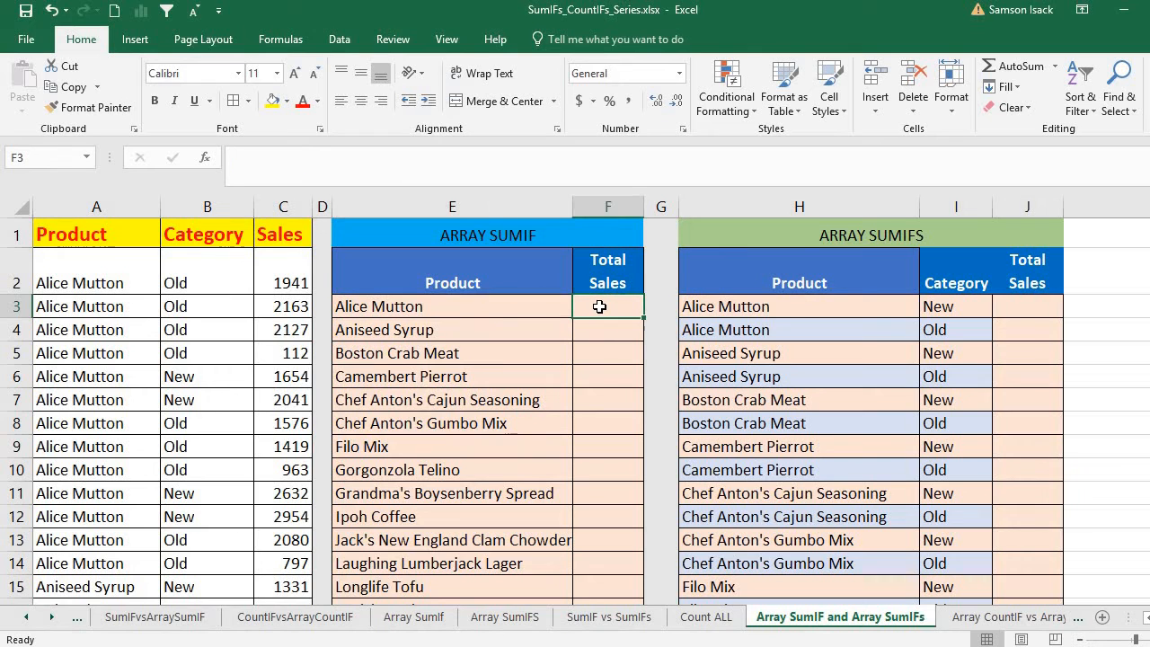
Select the Alice Mutton records and their sales in C2:C14 to check the product's total.
left_click(120, 565)
left_click_drag(119, 566, 160, 305)
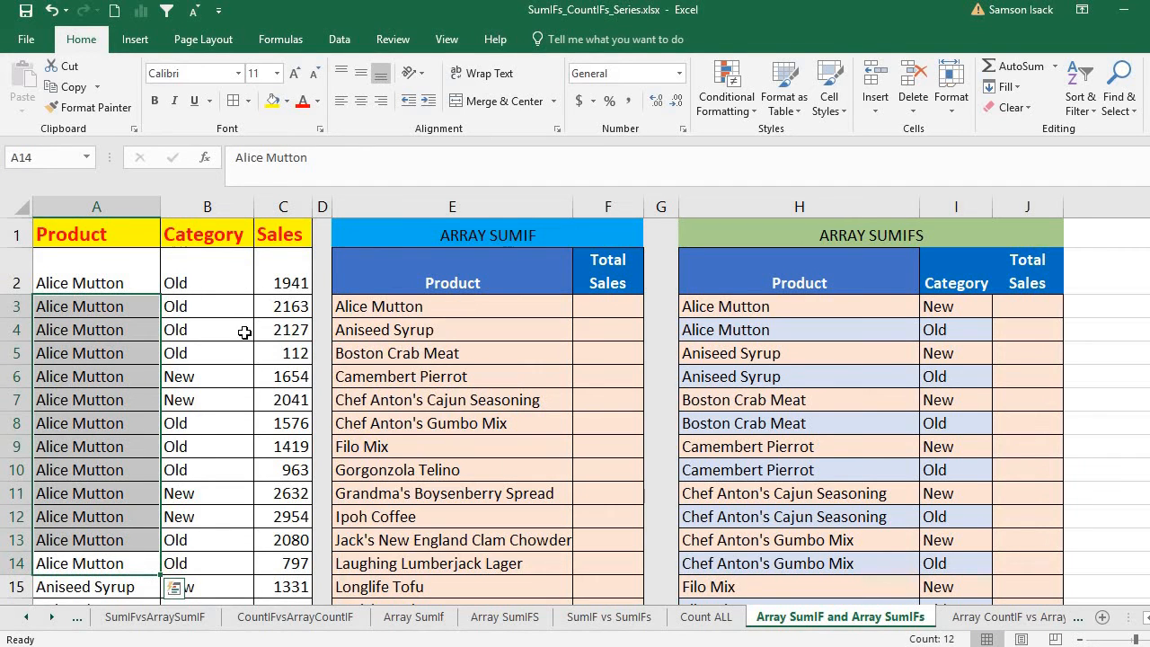
left_click(595, 313)
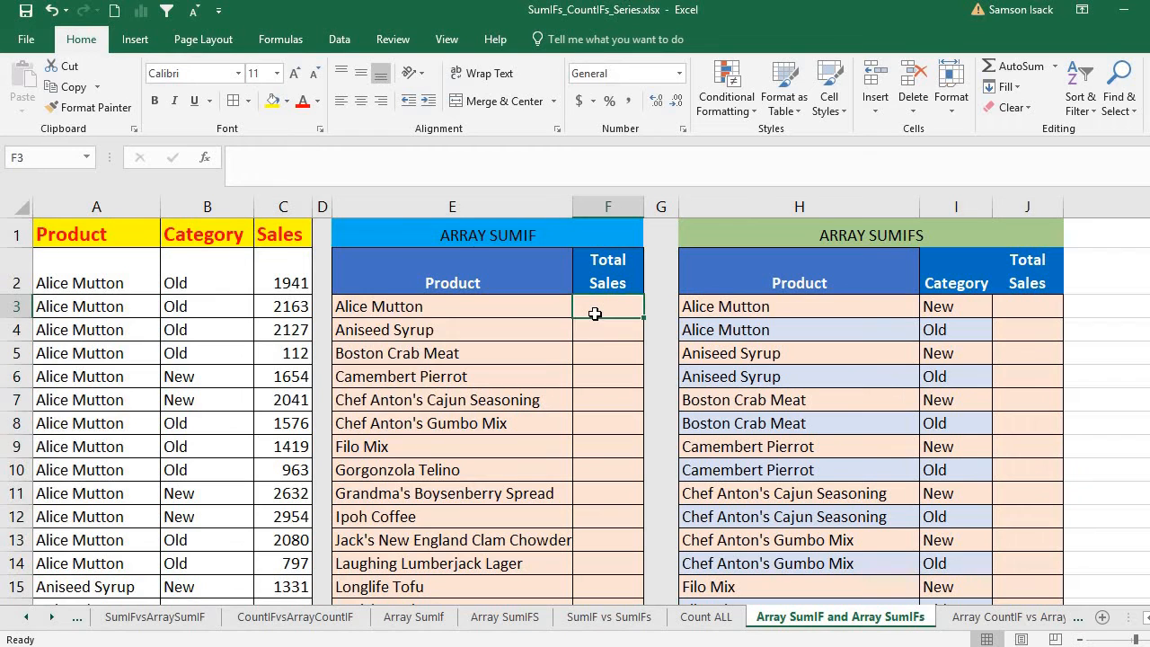
left_click_drag(284, 566, 87, 289)
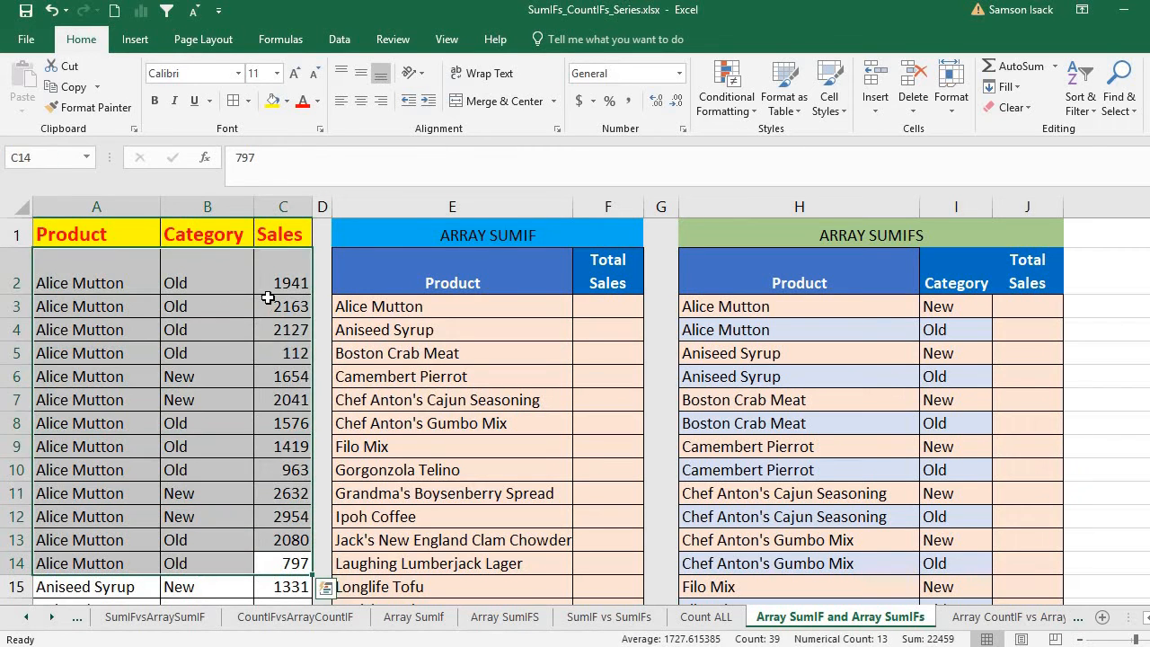
left_click_drag(273, 278, 286, 563)
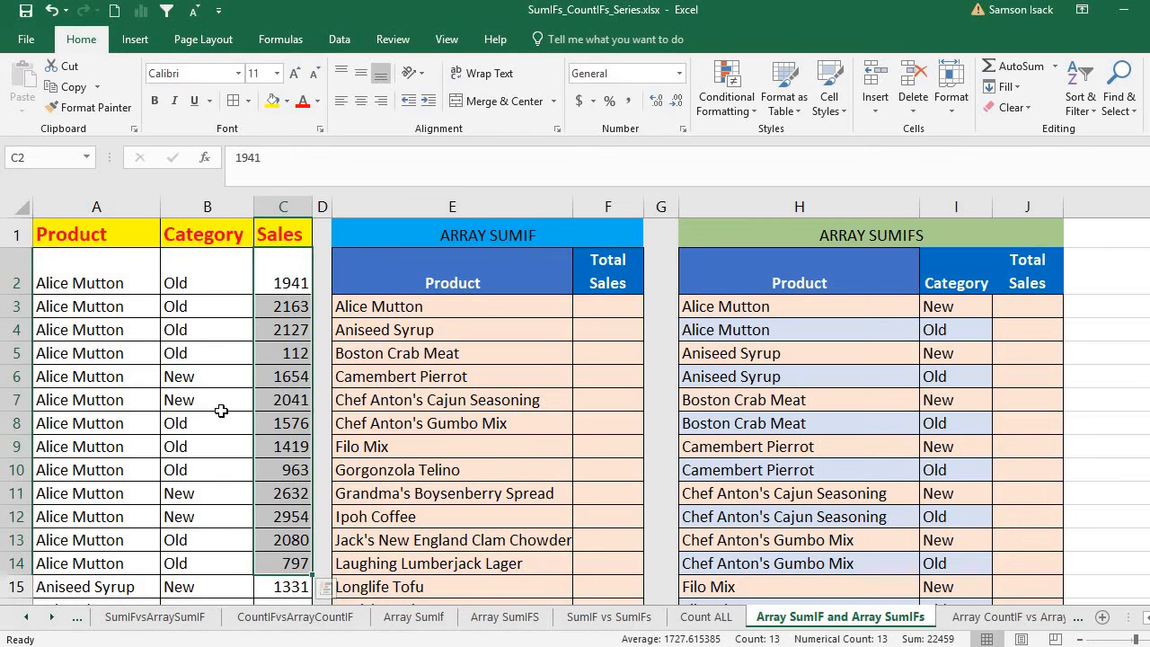
left_click(421, 309)
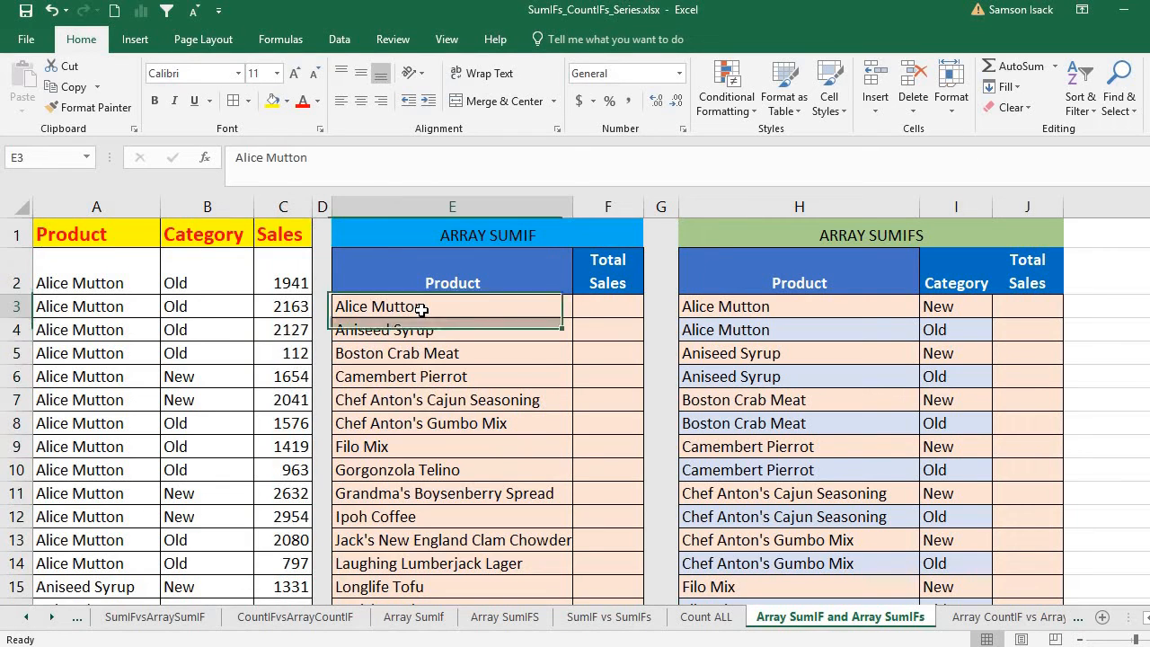
left_click(123, 280)
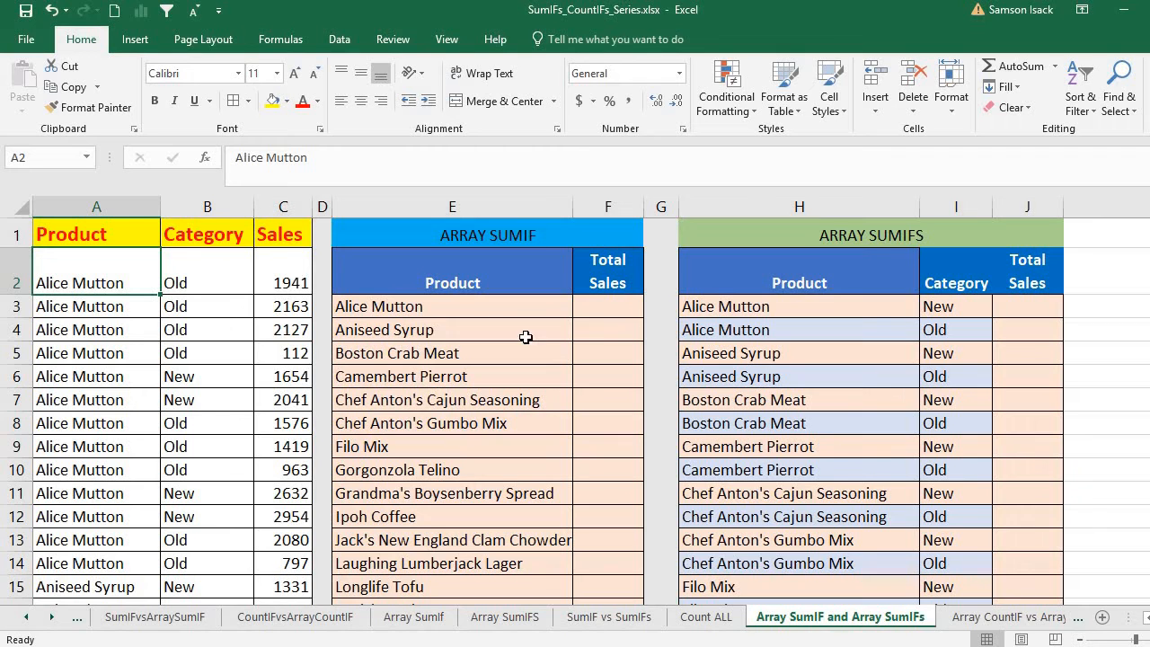
left_click(603, 307)
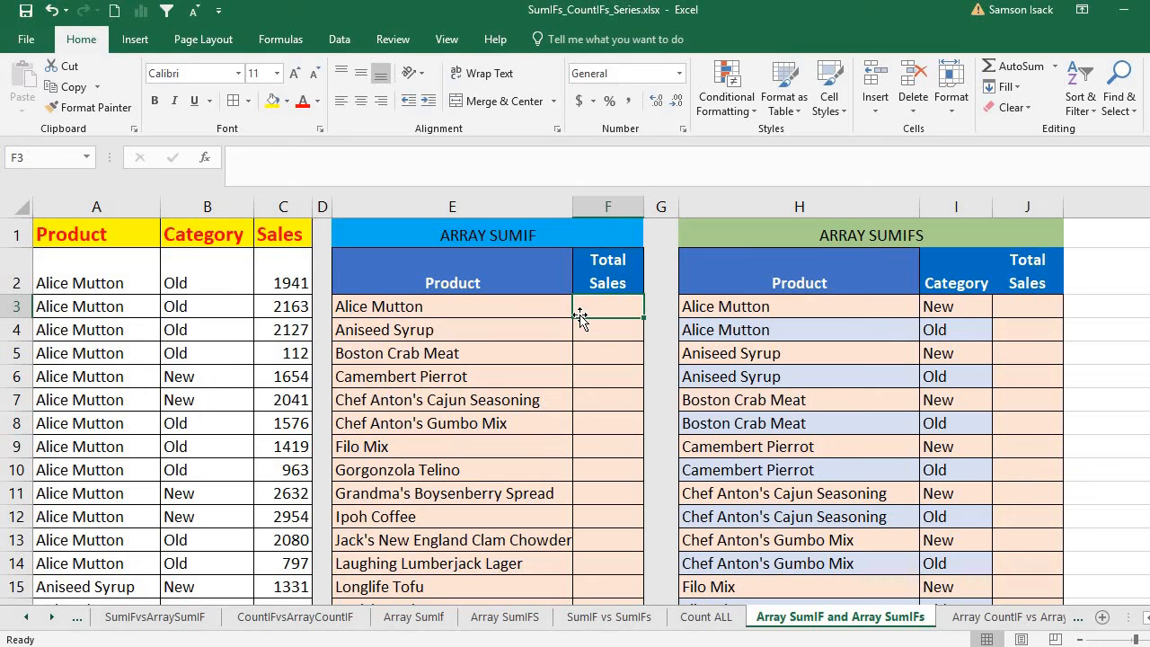
type("=SUM")
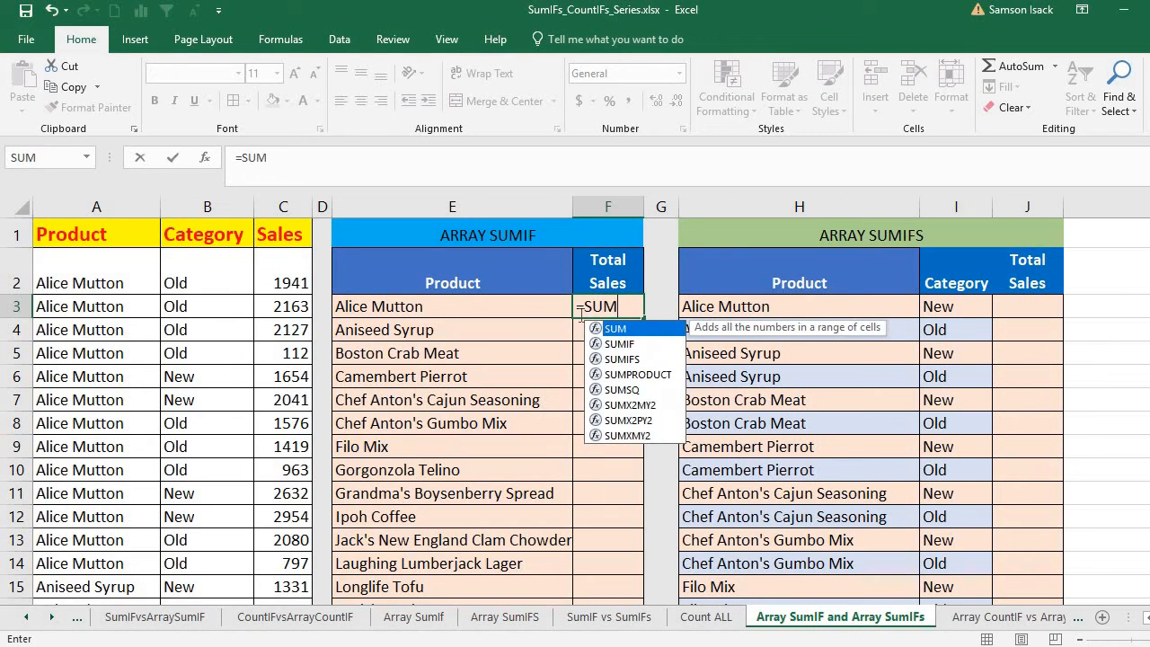
type("IF(")
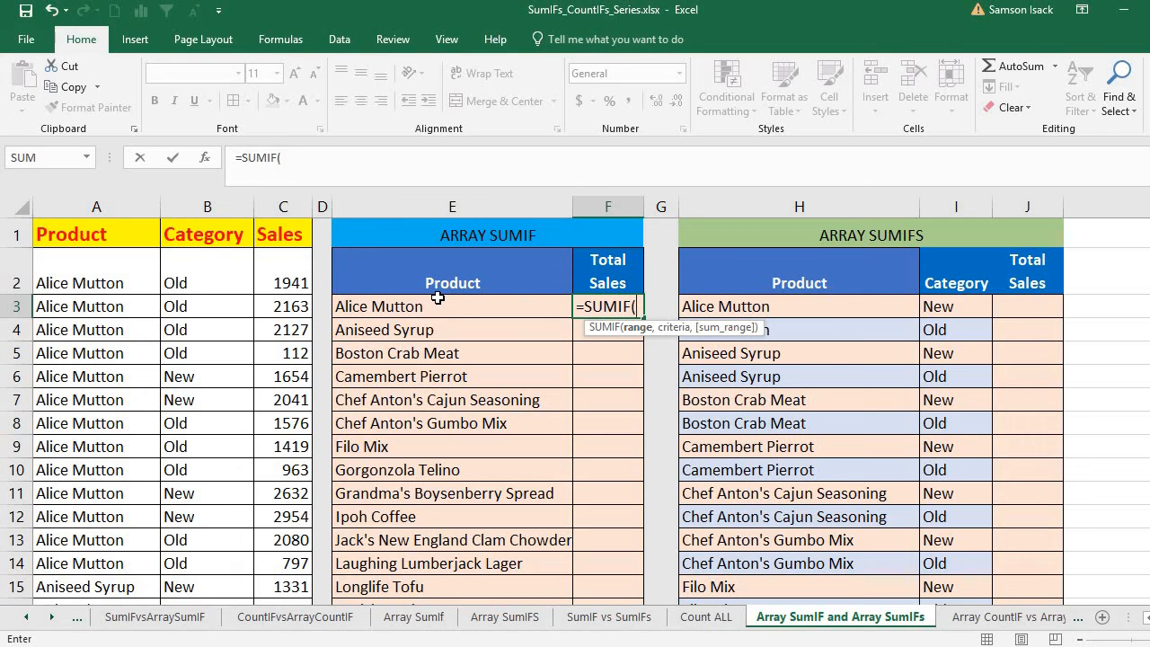
key("BackSpace")
key("BackSpace")
key("BackSpace")
key("BackSpace")
key("BackSpace")
key("BackSpace")
key("BackSpace")
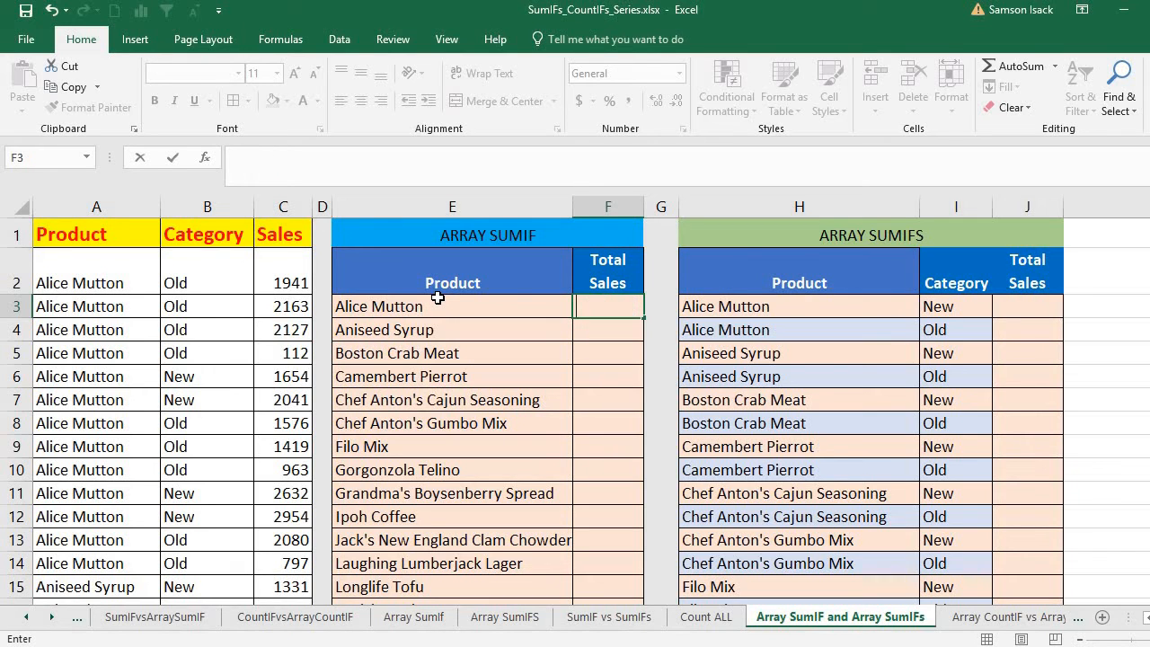
left_click(124, 274)
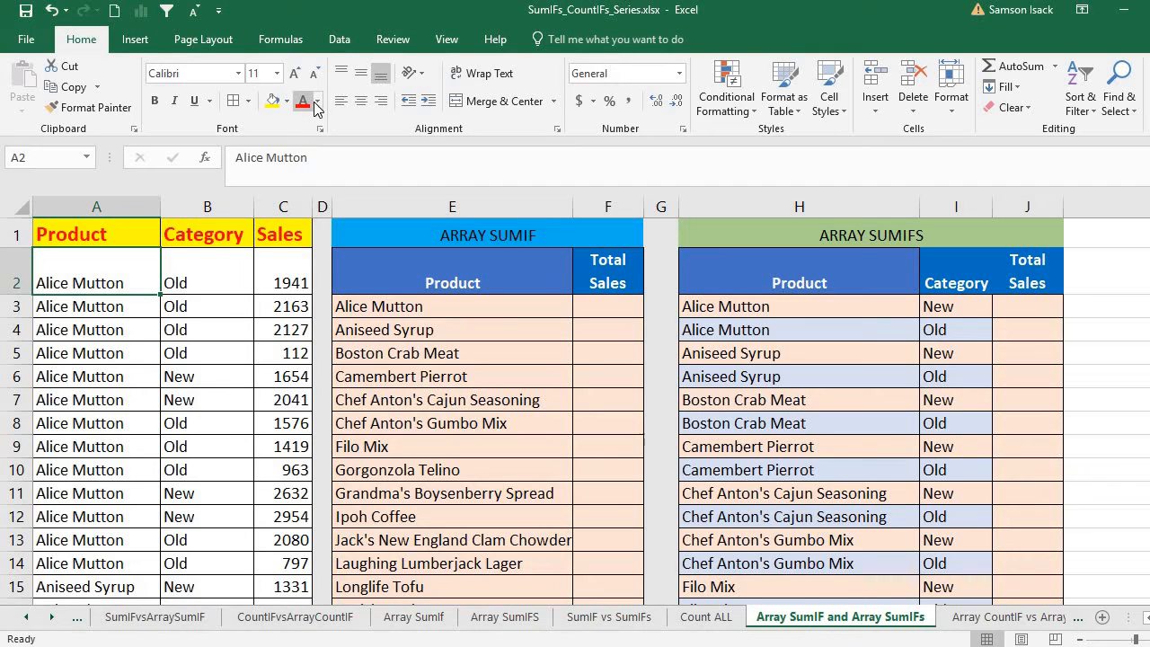
left_click(339, 39)
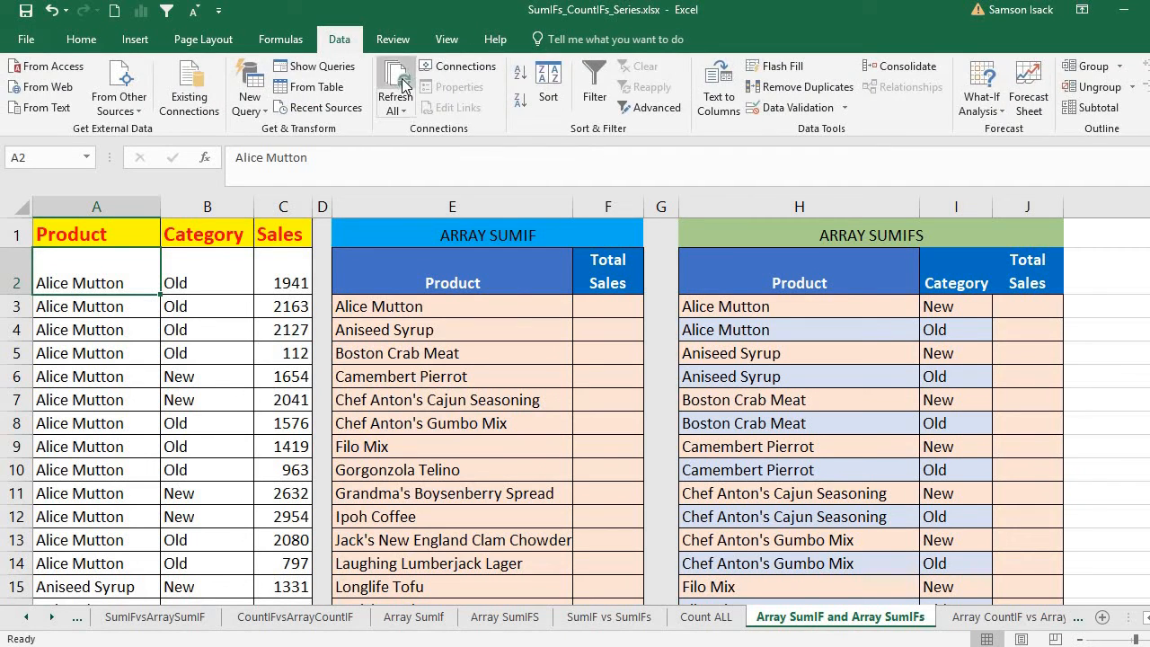
left_click(281, 38)
left_click(137, 240)
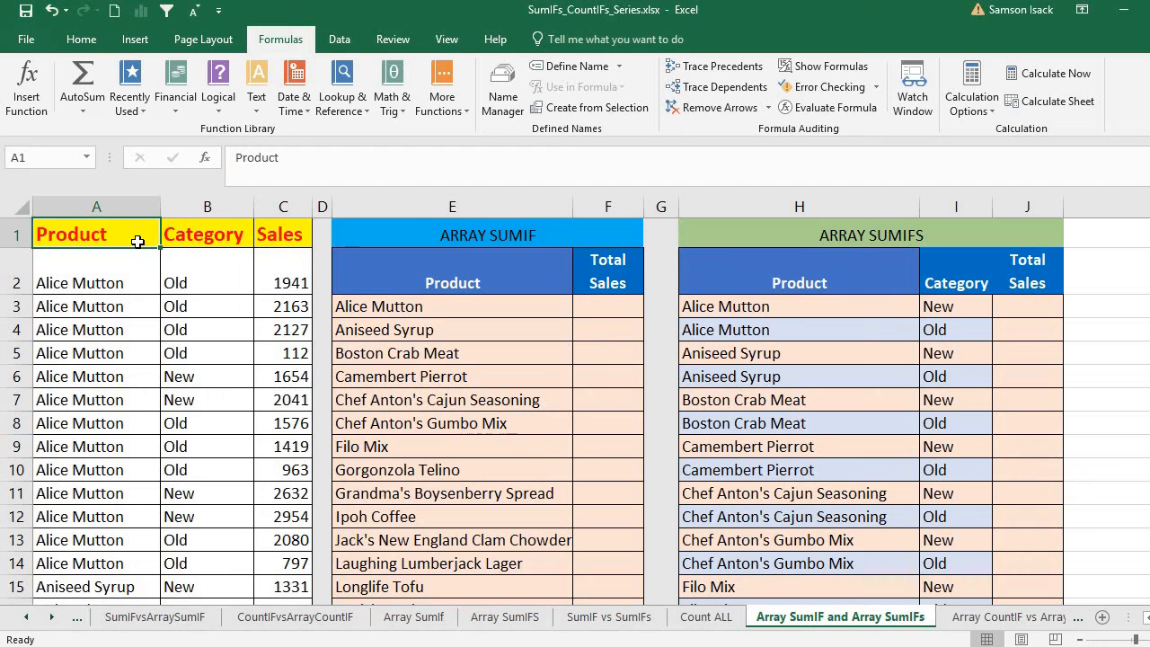
Define the name Product_List for the product entries in A2:A278, with workbook scope.
left_click(132, 274)
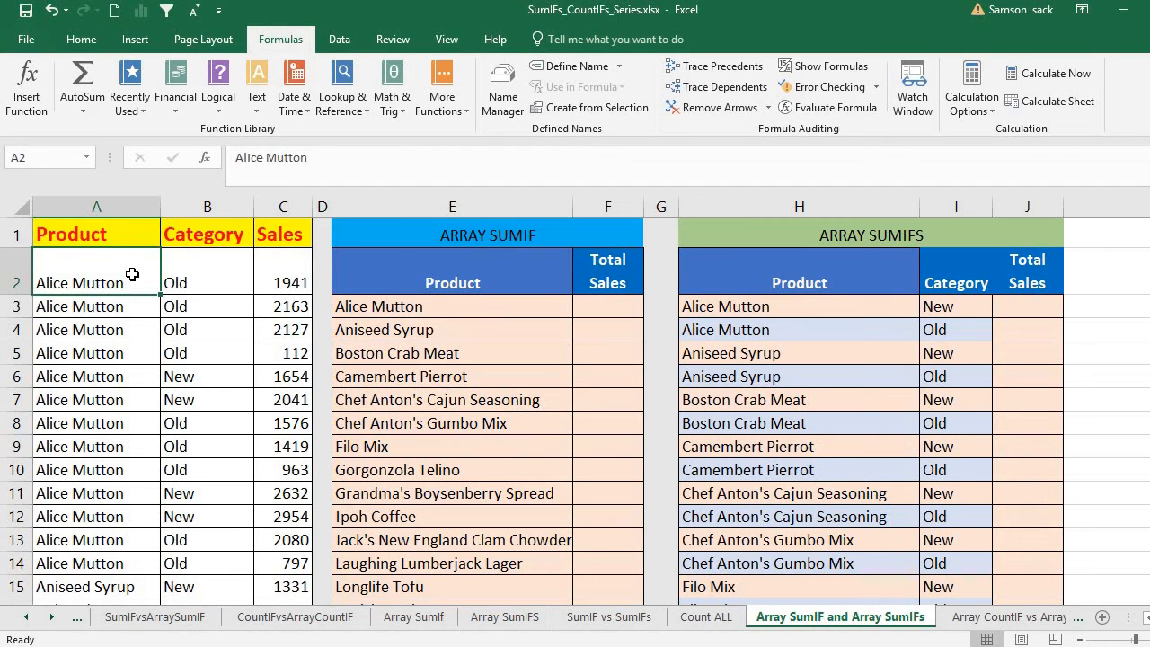
left_click_drag(132, 274, 133, 499)
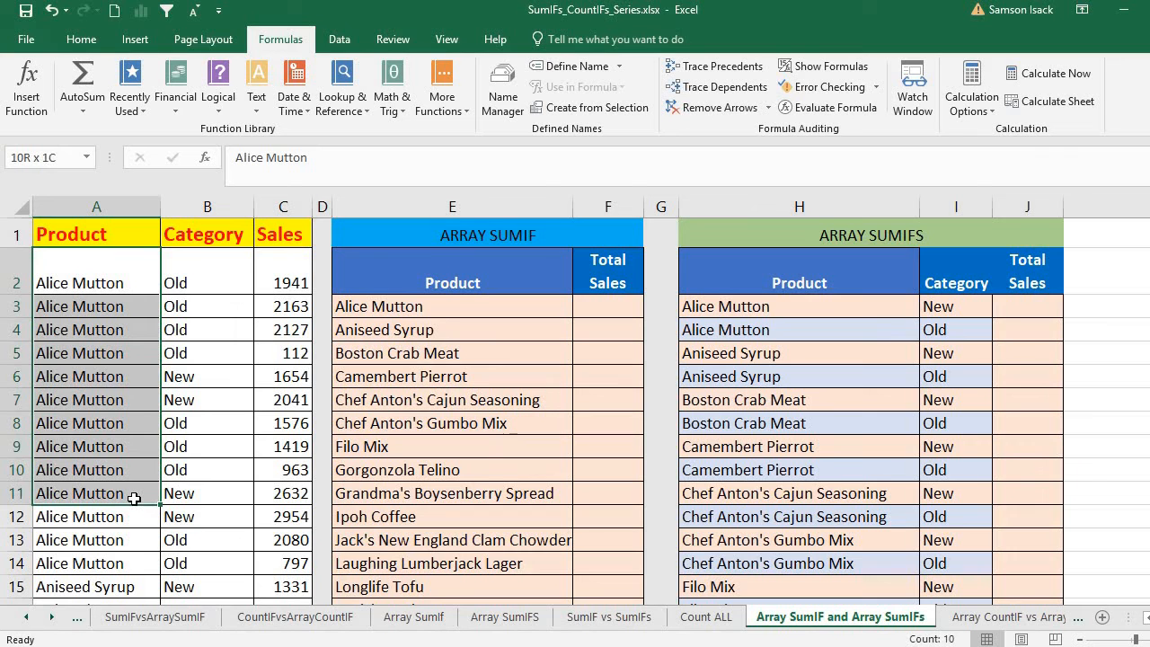
key("ctrl+shift+Down")
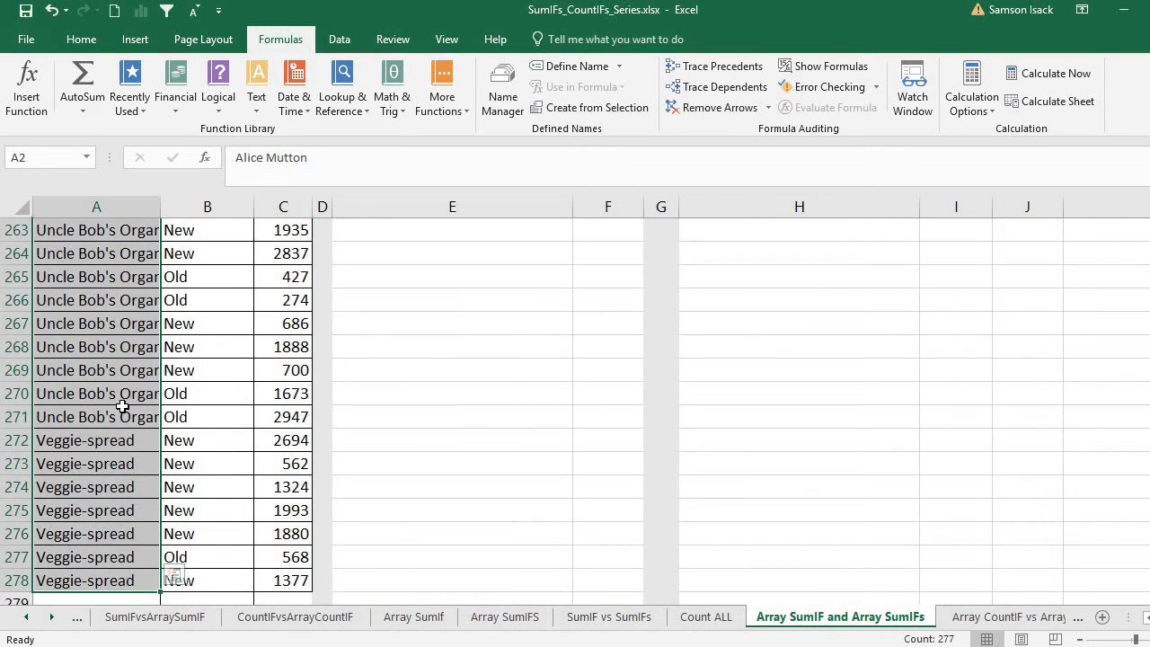
right_click(122, 406)
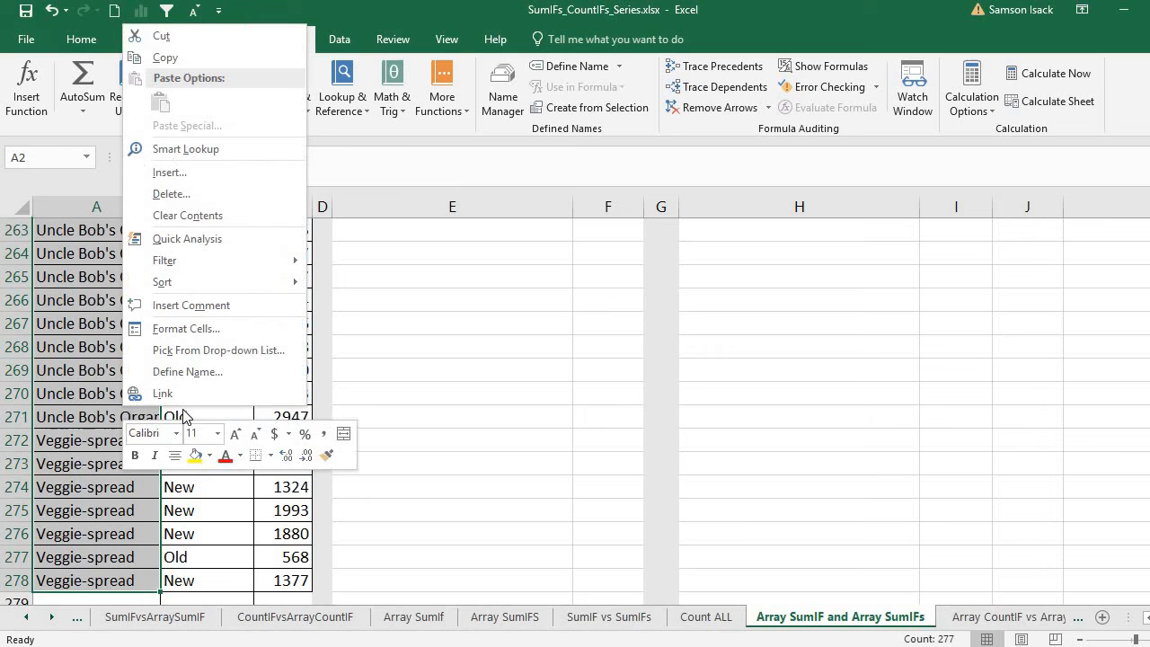
left_click(229, 369)
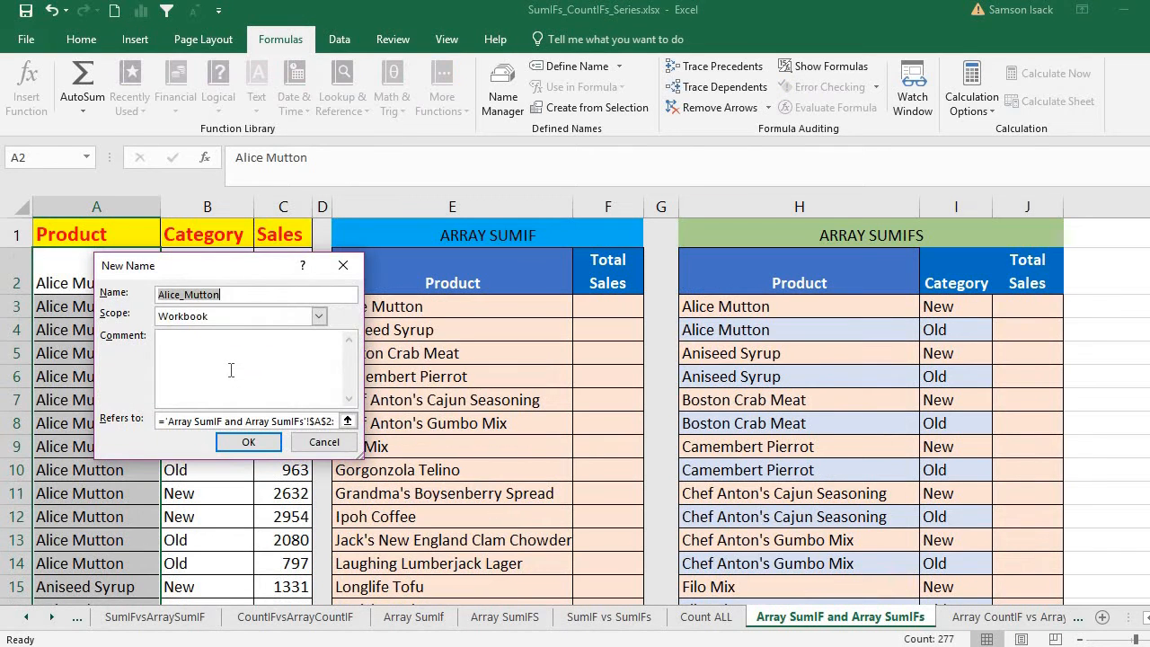
type("P")
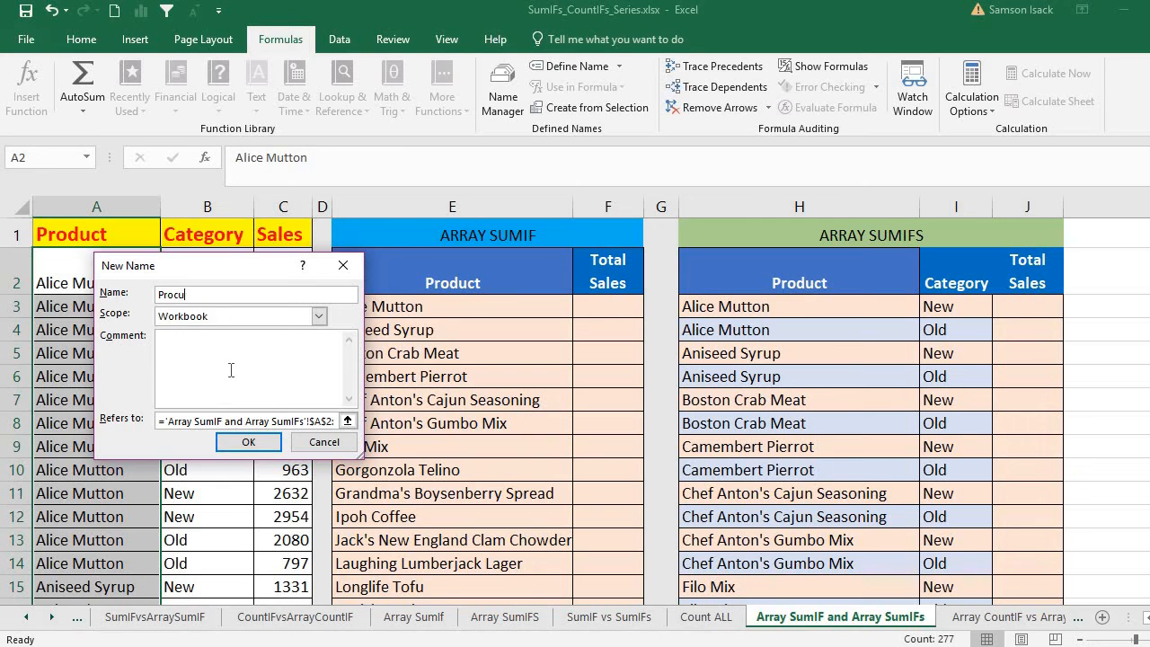
type("roduct_List")
left_click(246, 441)
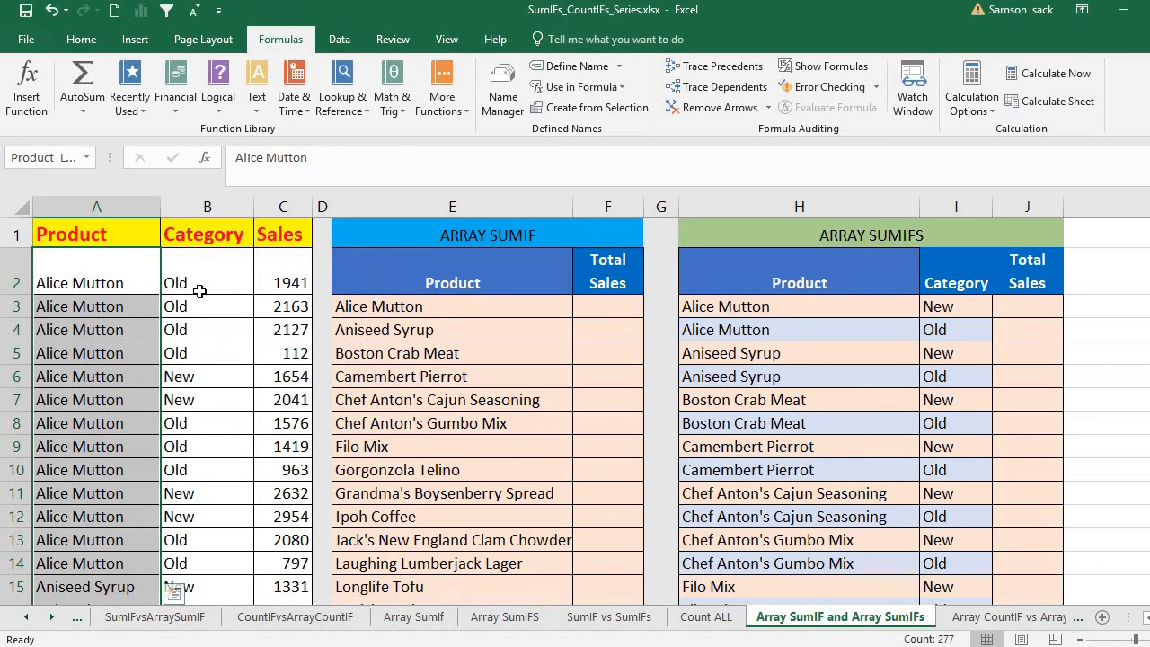
Define the name Category_List for the category entries in B2:B278, with workbook scope.
left_click(204, 284)
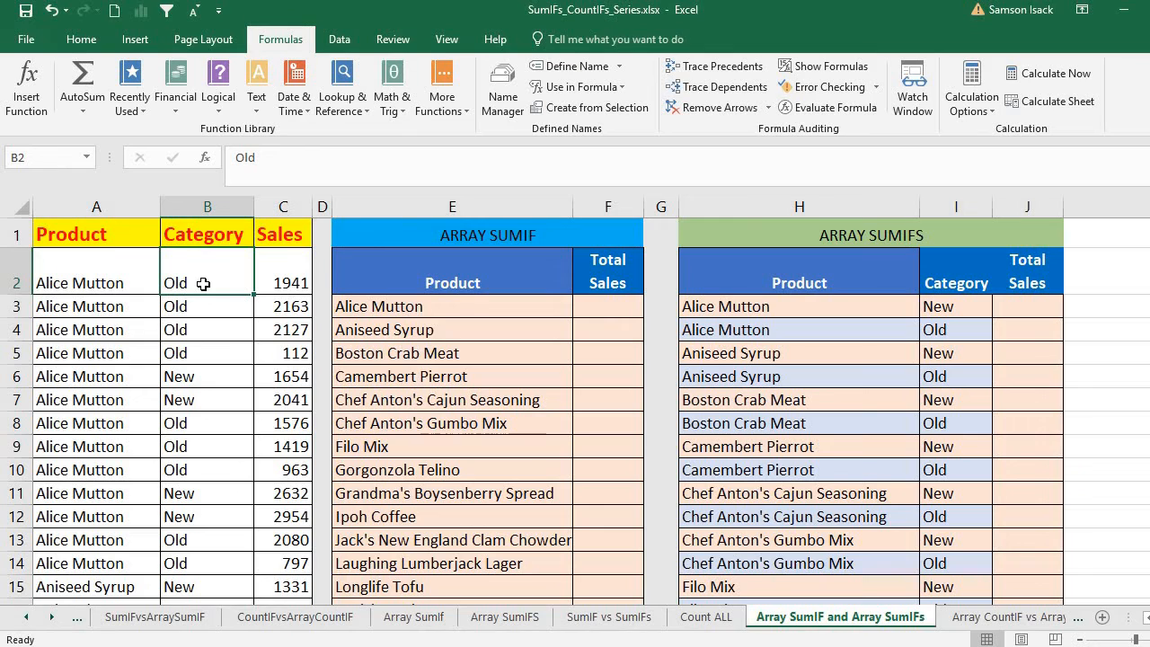
key("ctrl+shift+Down")
right_click(203, 284)
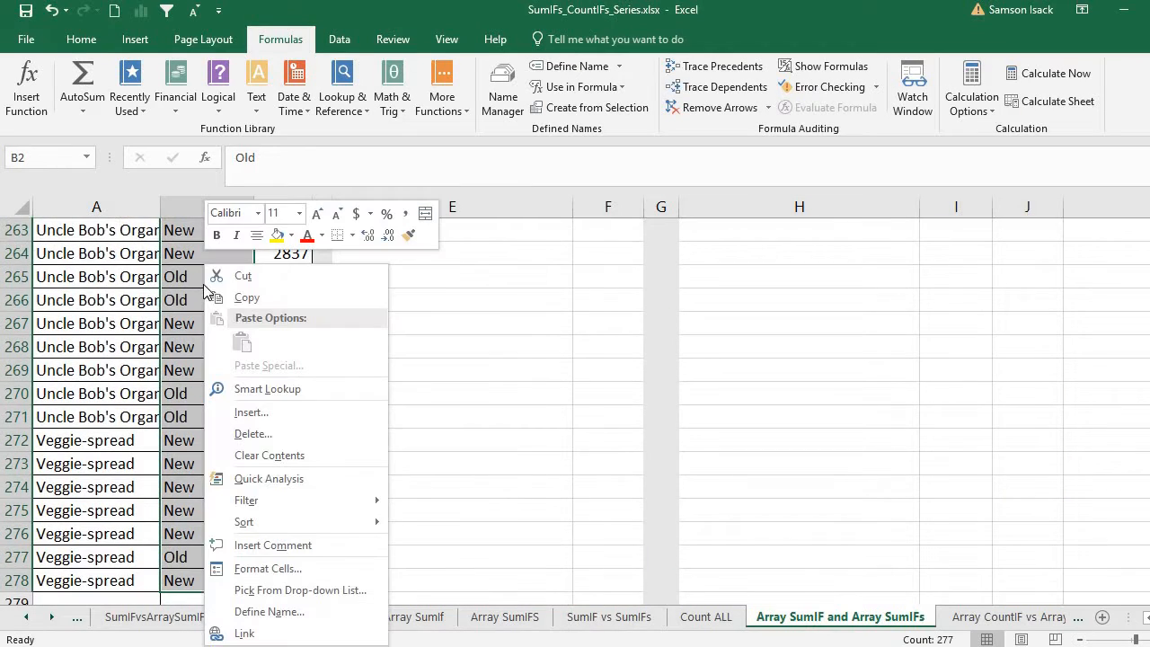
left_click(298, 612)
type("Category_List")
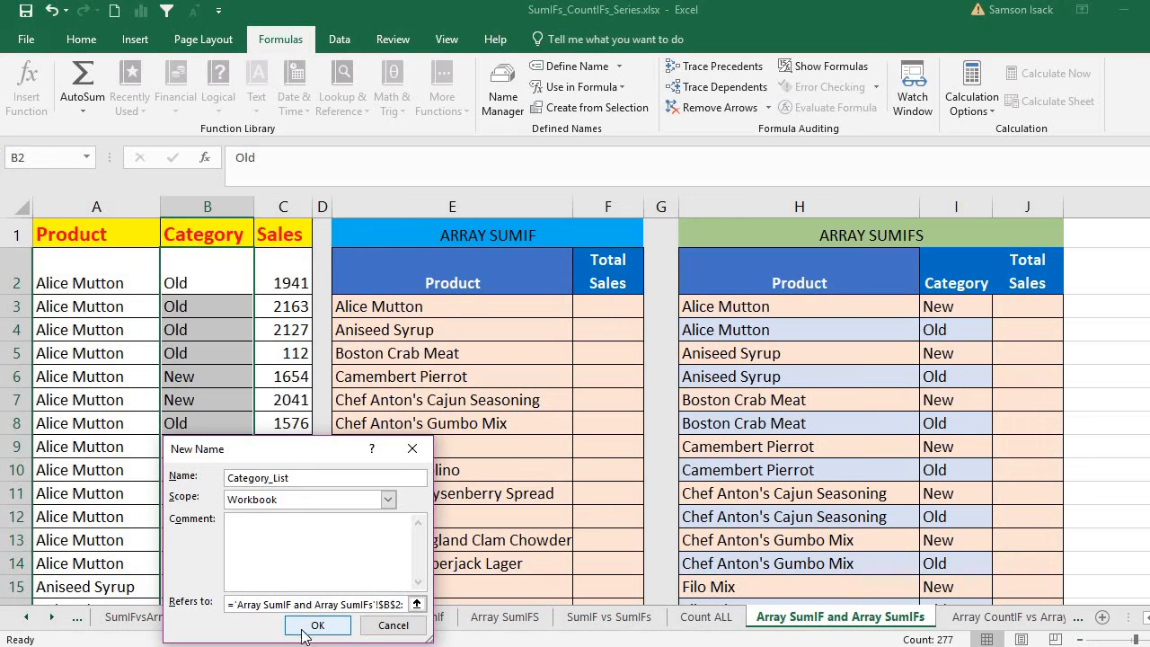
left_click(329, 624)
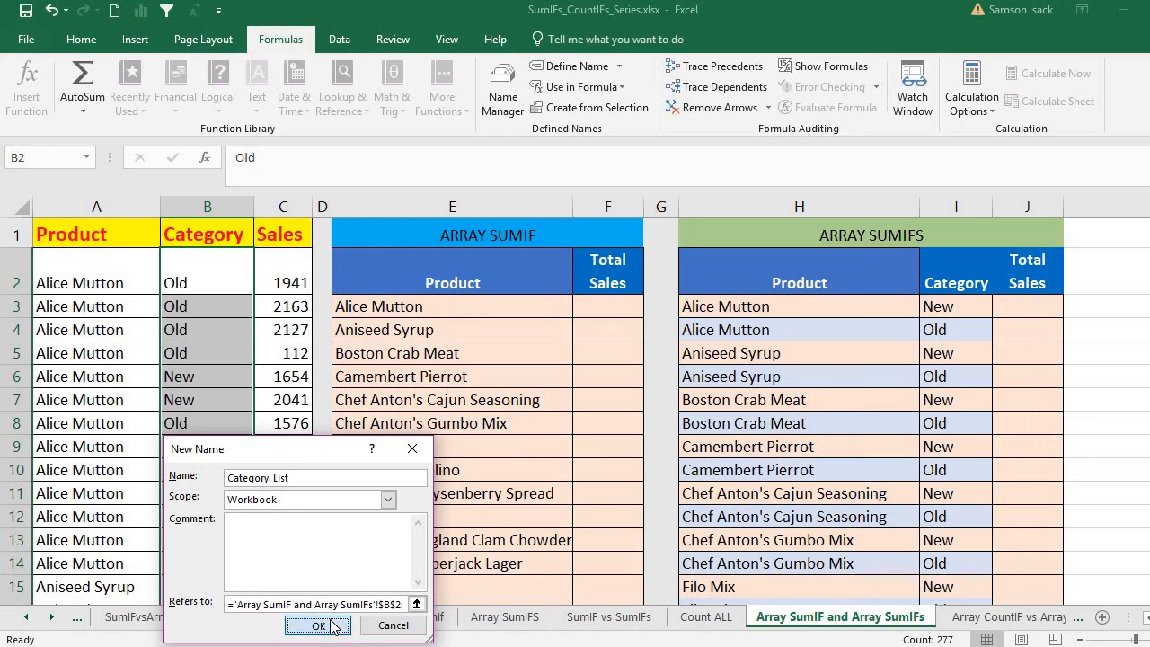
Define the name Sales_List for the sales figures in C2:C278, with workbook scope.
left_click(291, 274)
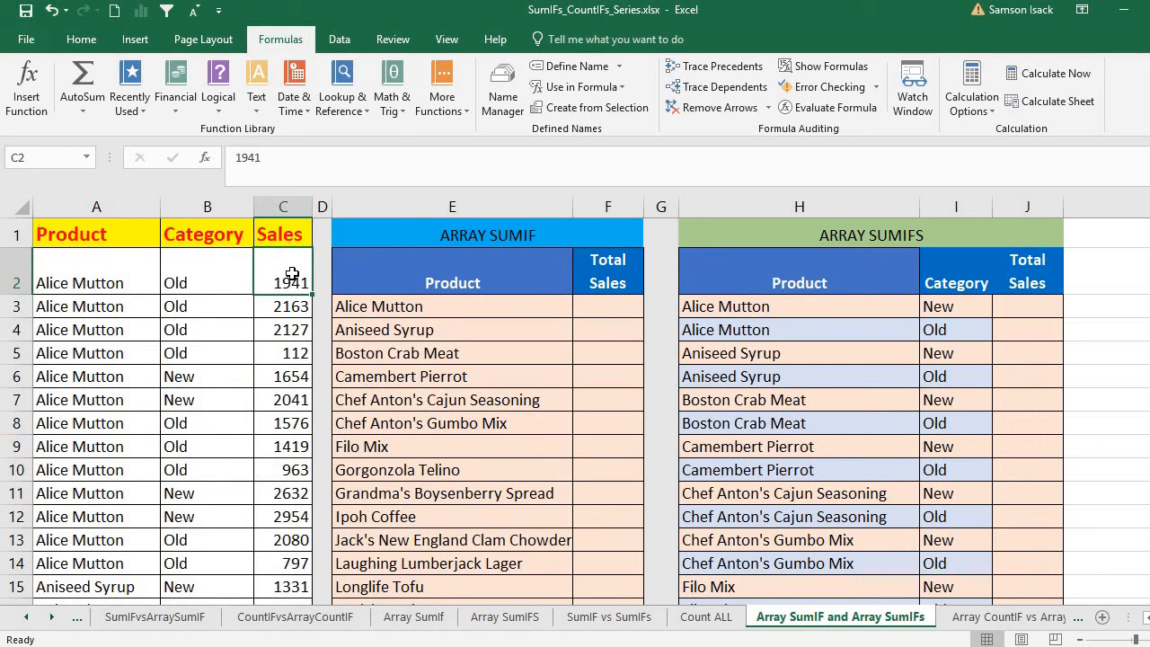
key("ctrl+shift+Down")
right_click(285, 312)
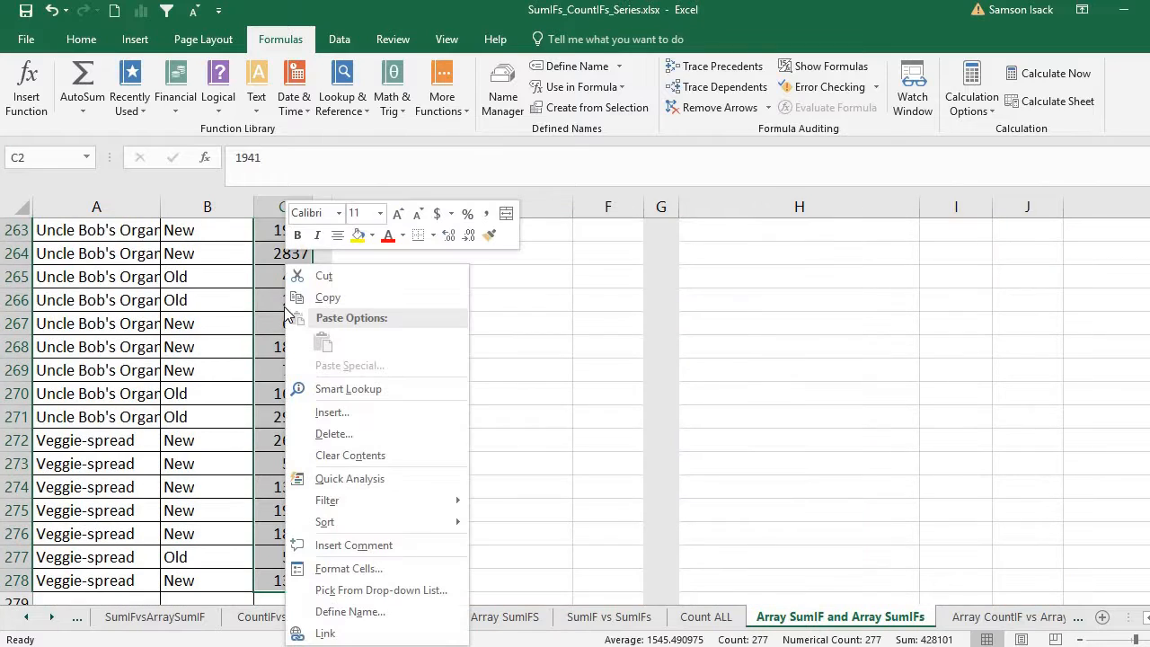
left_click(349, 610)
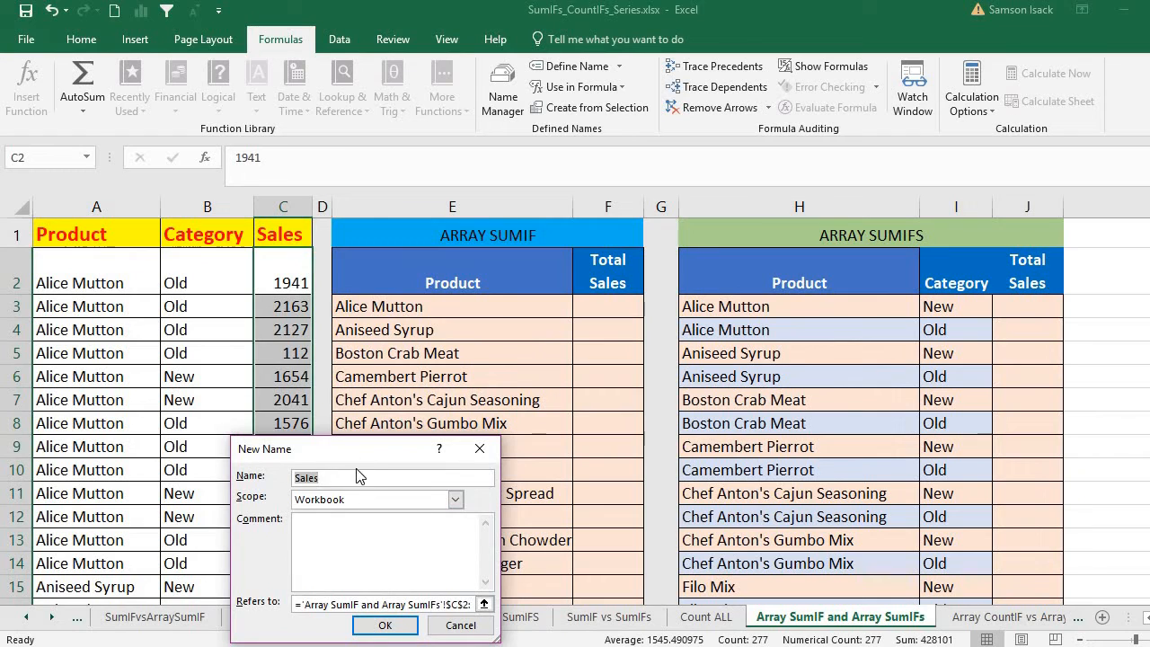
left_click(357, 480)
left_click(384, 625)
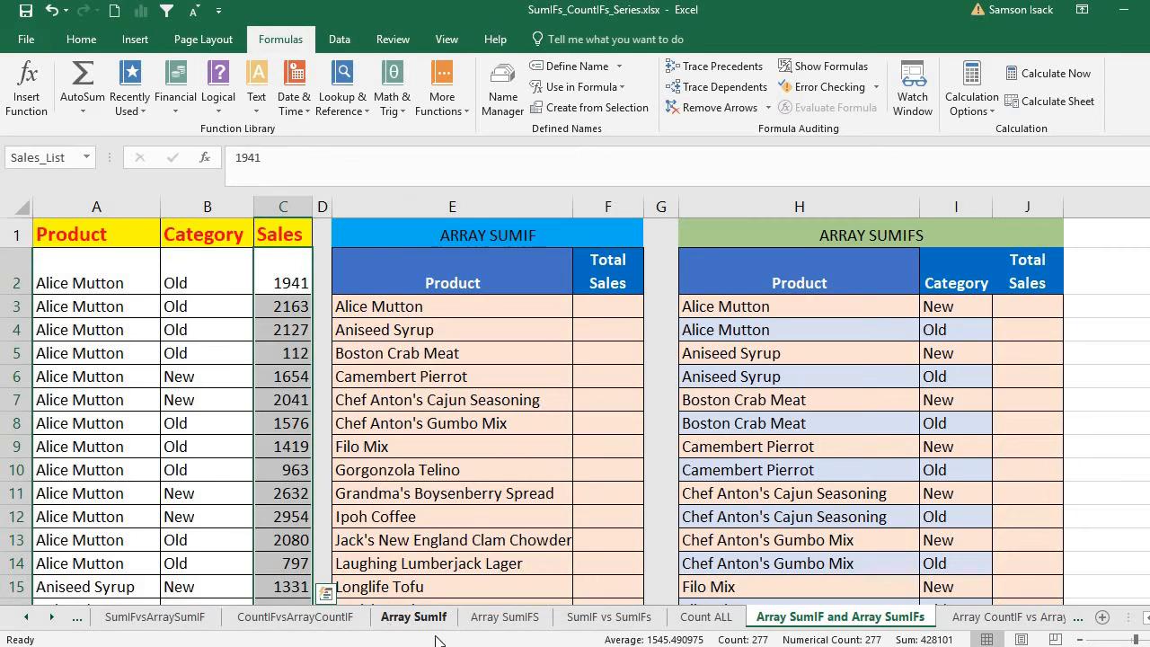
Start a SUMIF formula in F3, the Total Sales cell for Alice Mutton in the ARRAY SUMIF table.
left_click(603, 312)
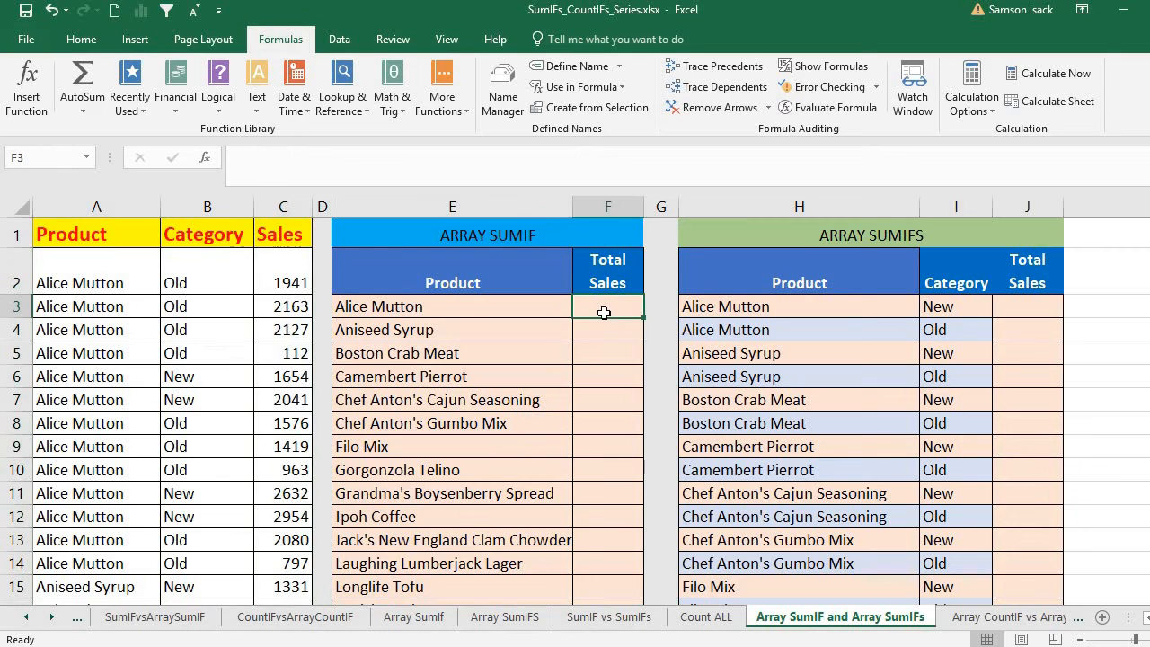
type("=")
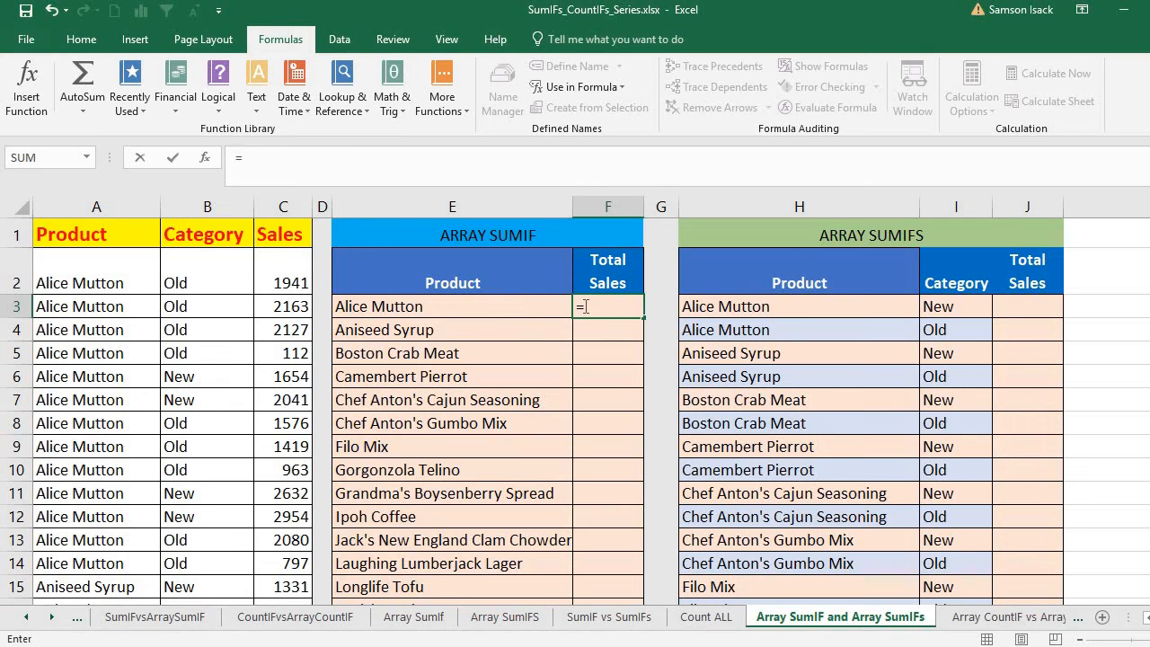
type("S")
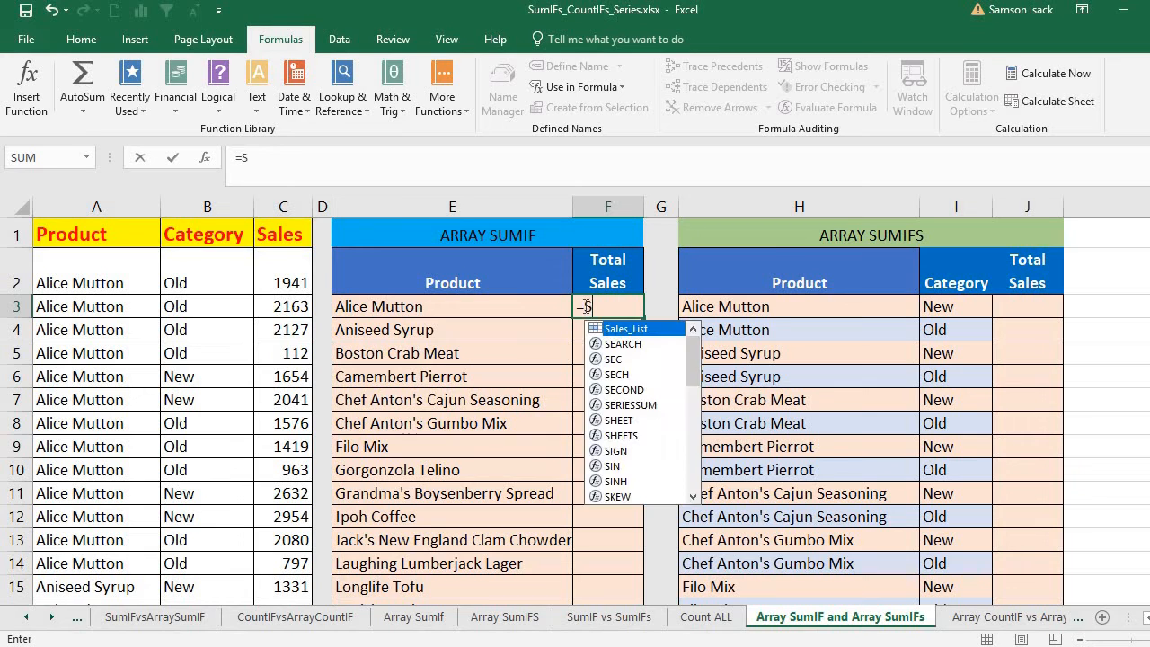
type("UMIF")
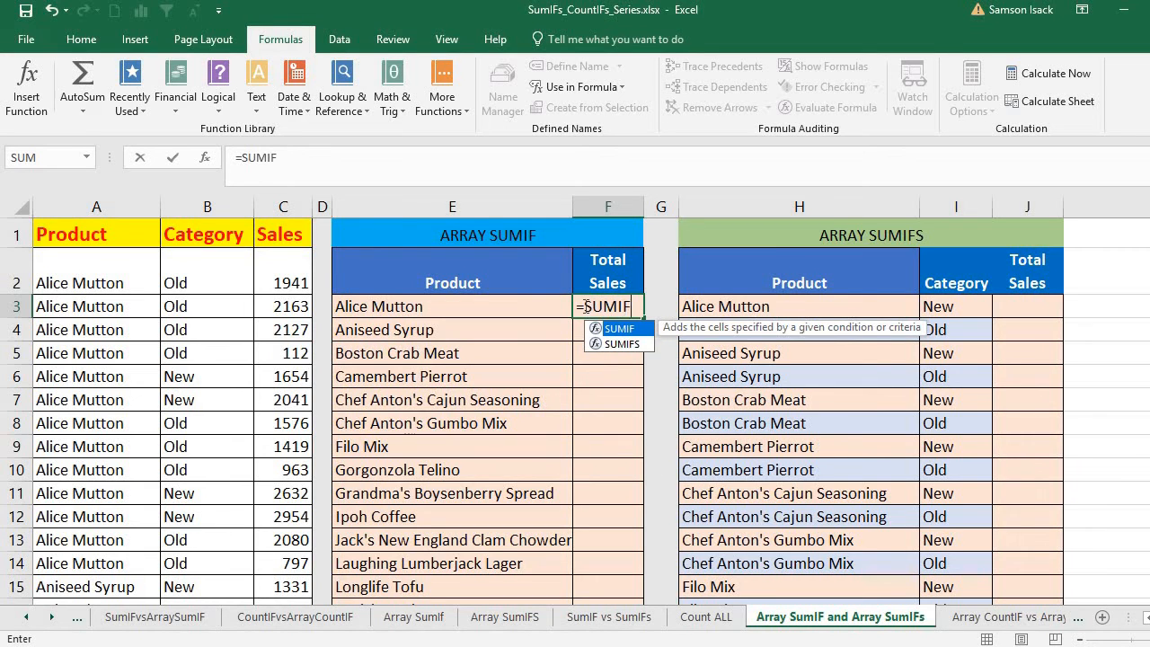
type("(")
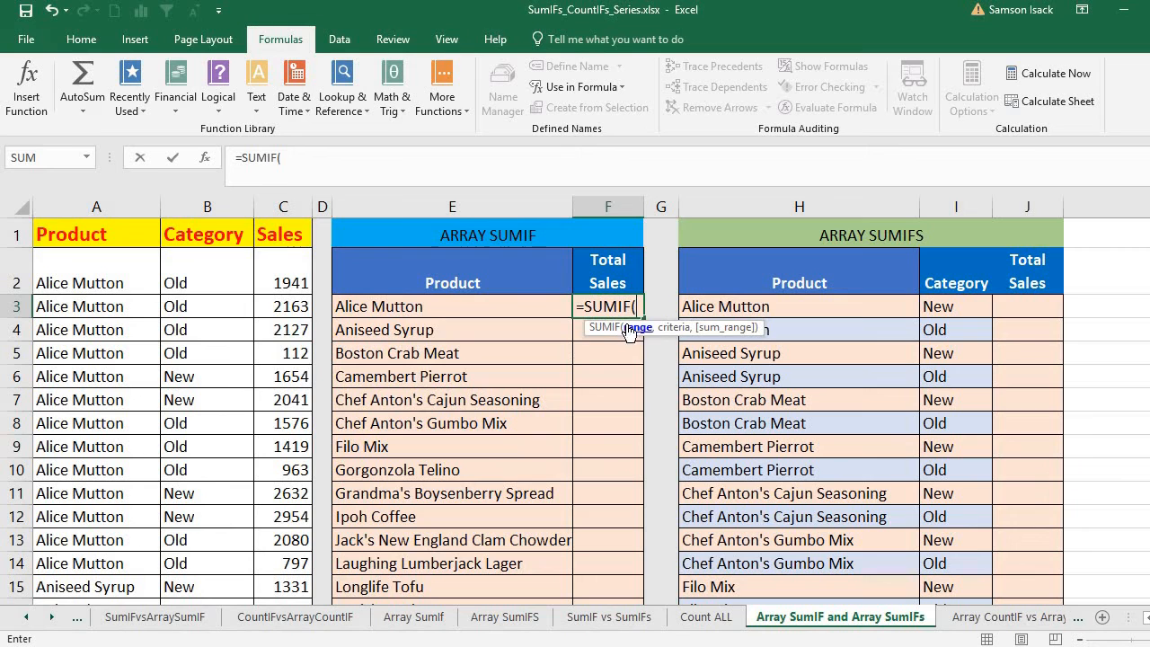
left_click(132, 291)
left_click_drag(132, 290, 180, 400)
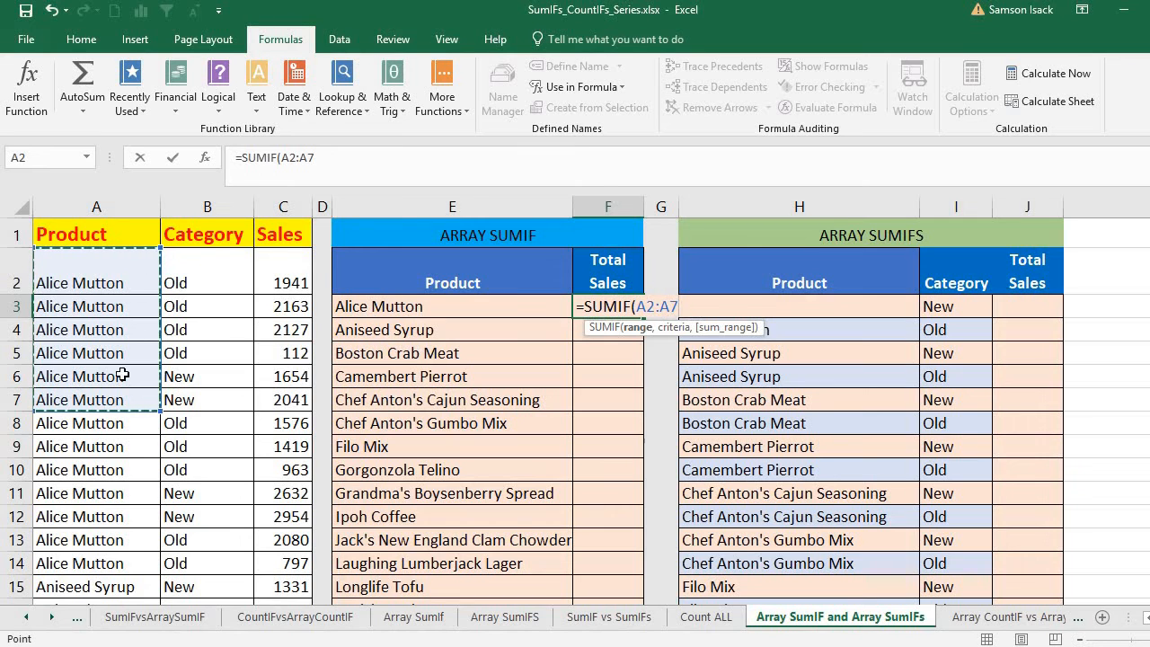
left_click(142, 271)
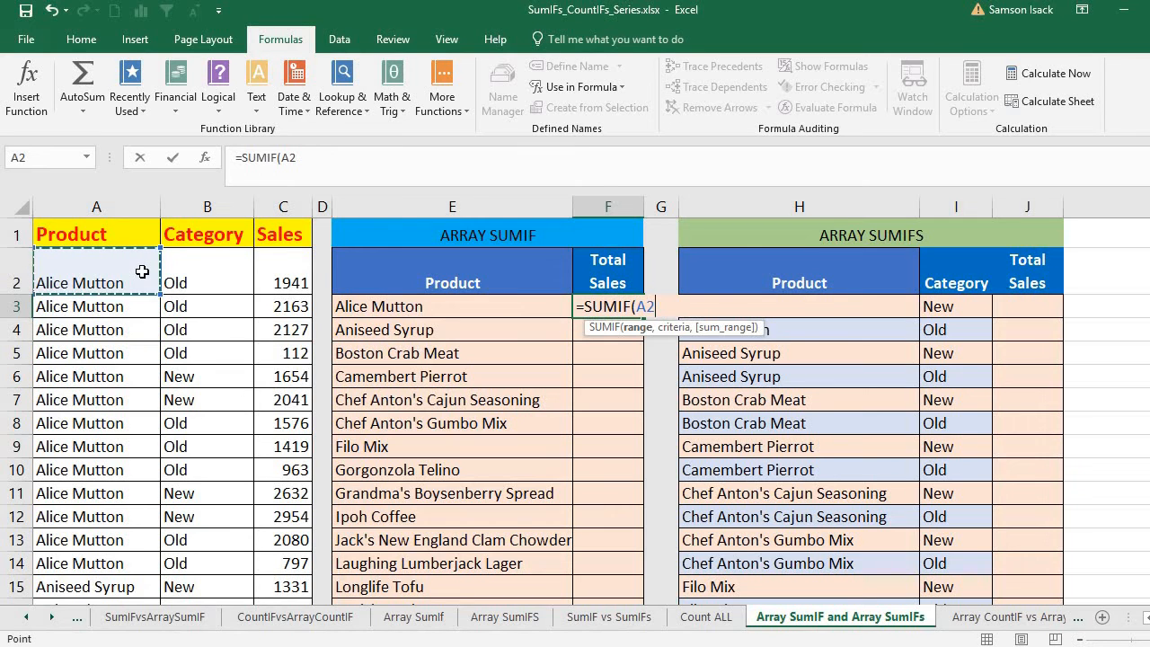
key("ctrl+shift+Down")
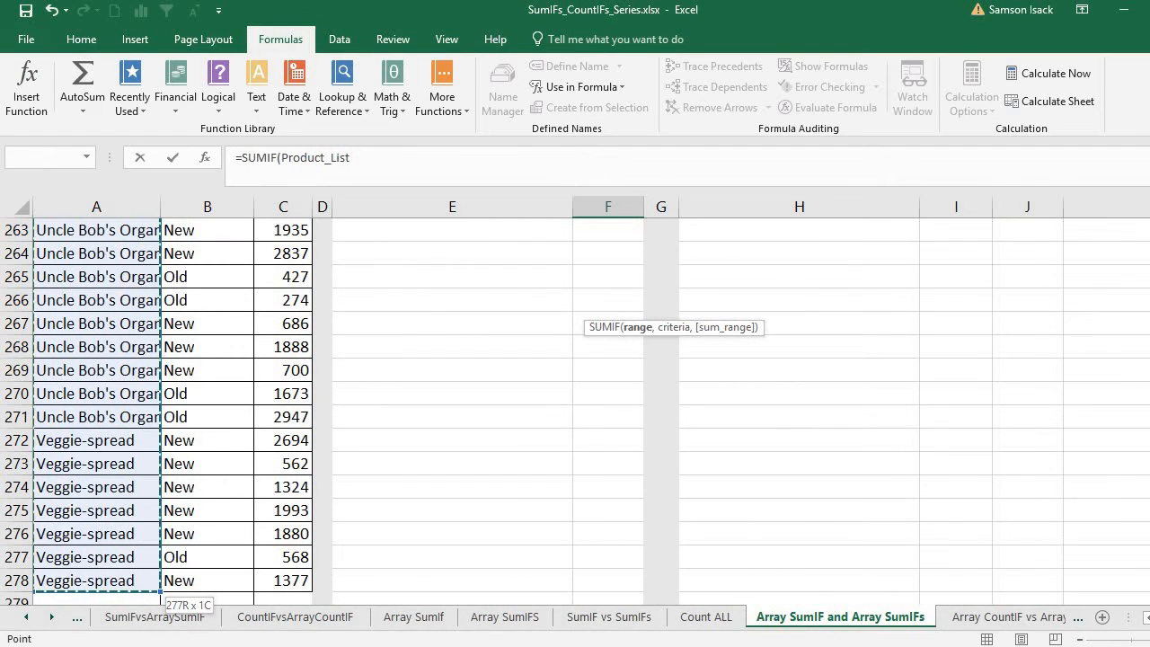
key("ctrl+BackSpace")
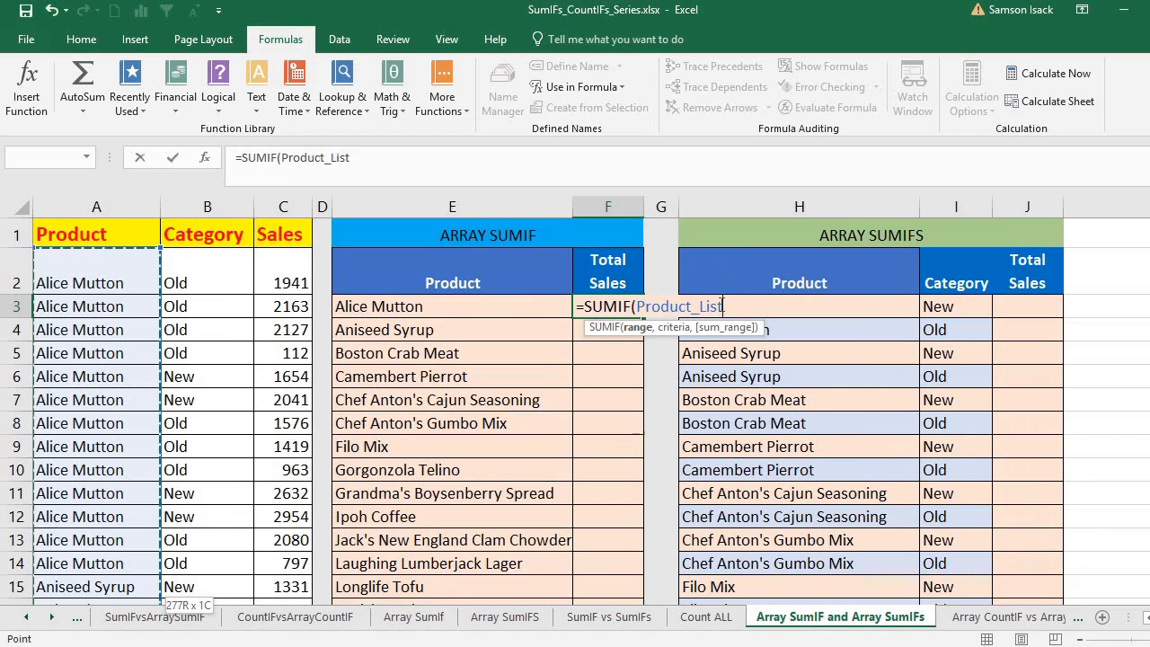
key("BackSpace")
key("BackSpace")
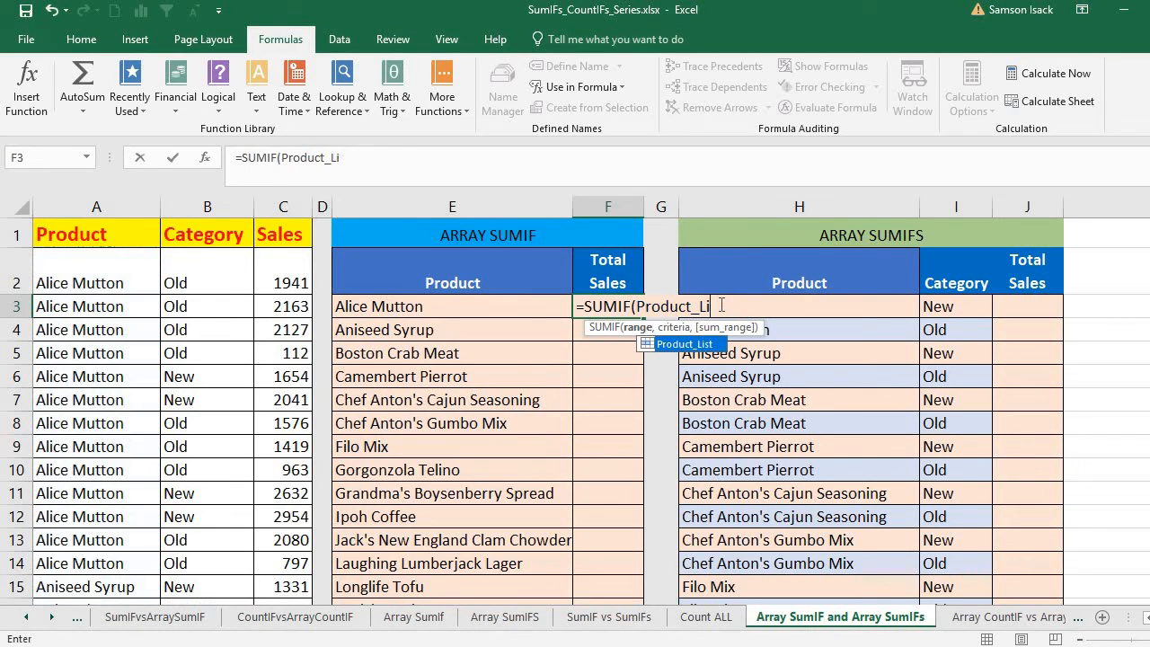
key("BackSpace")
key("BackSpace")
key("BackSpace")
key("BackSpace")
key("BackSpace")
key("BackSpace")
key("BackSpace")
key("BackSpace")
key("BackSpace")
key("BackSpace")
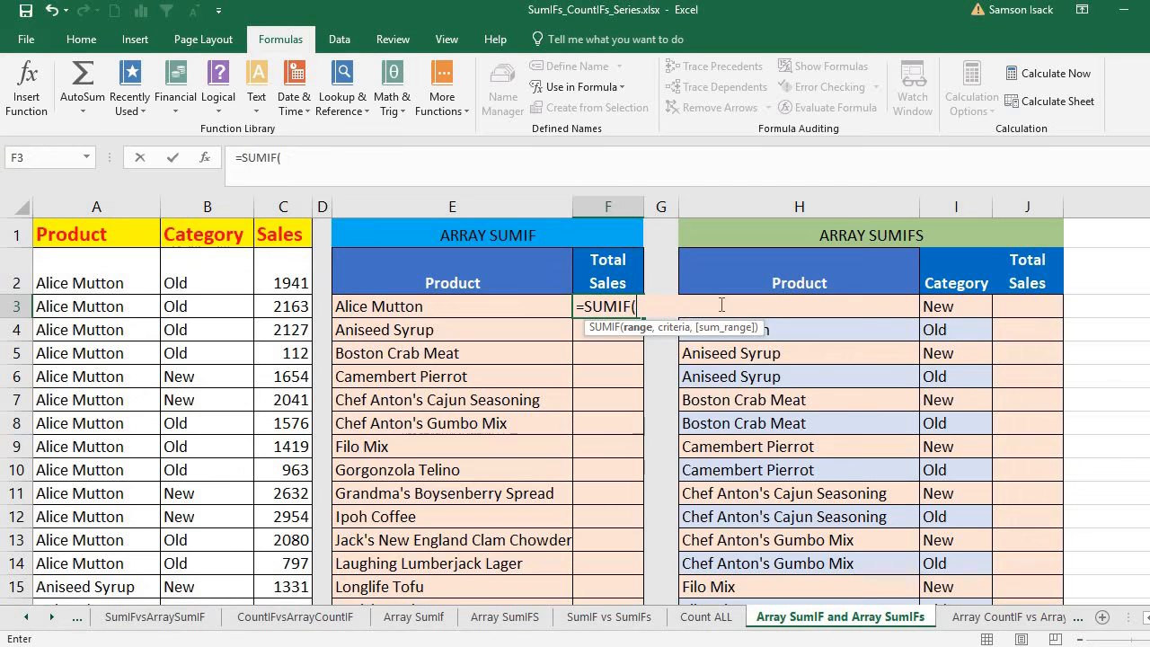
Complete the formula in F3 as =SUMIF(Product_List,E3,Sales_List) to total the Alice Mutton sales.
type("Pr")
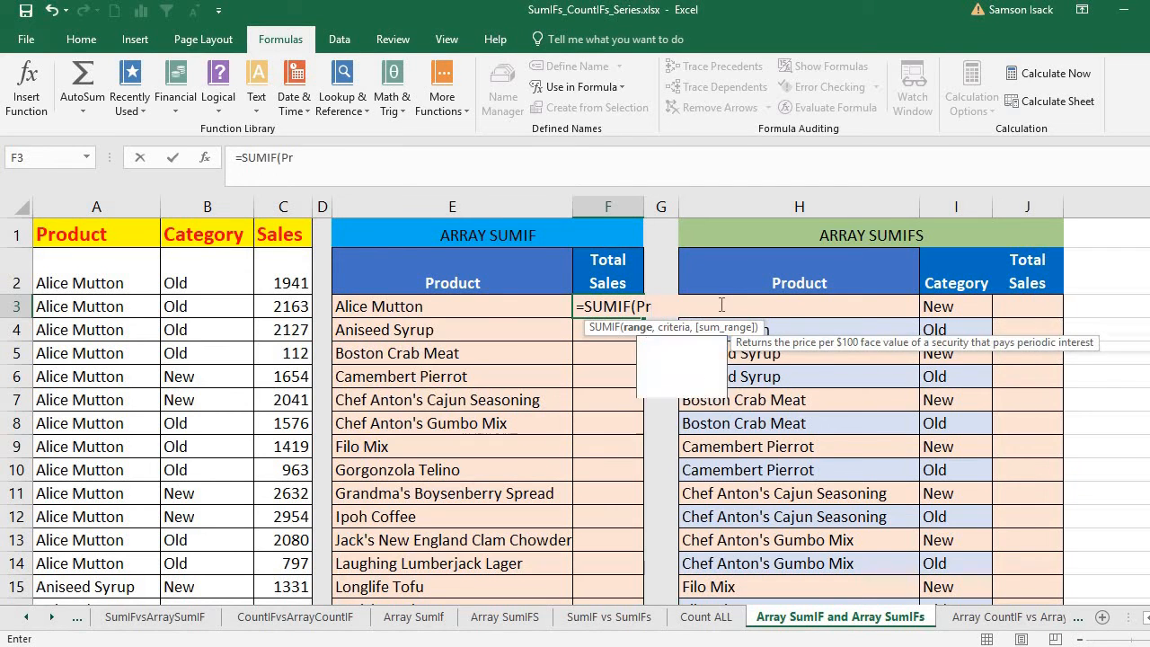
type("oduct")
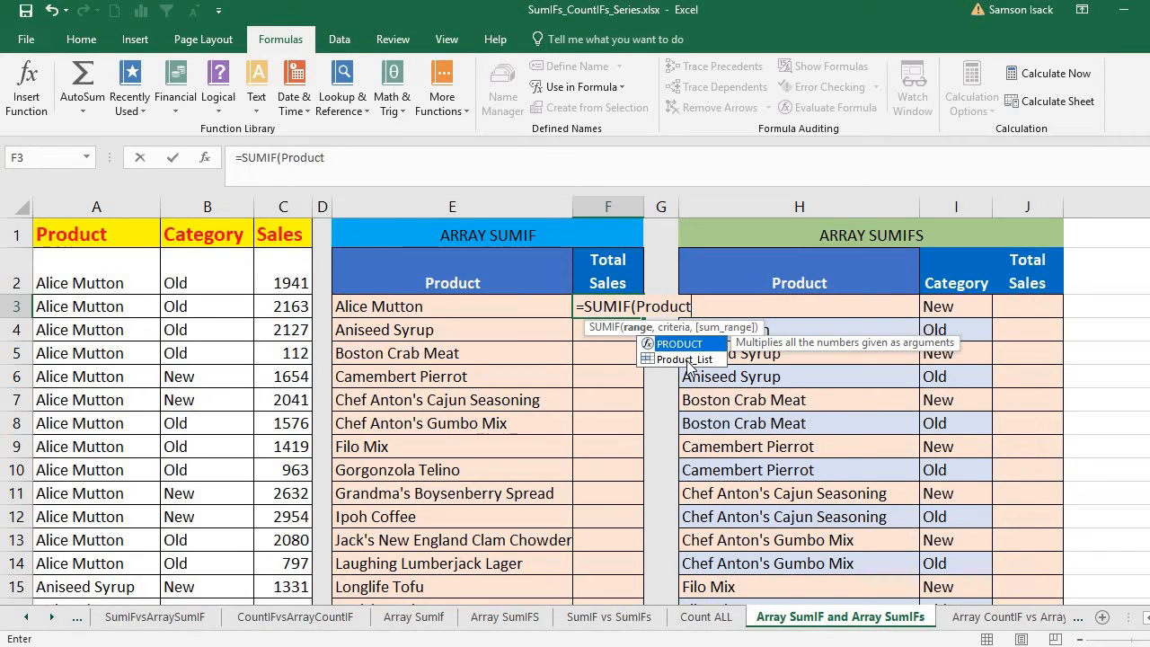
double_click(657, 359)
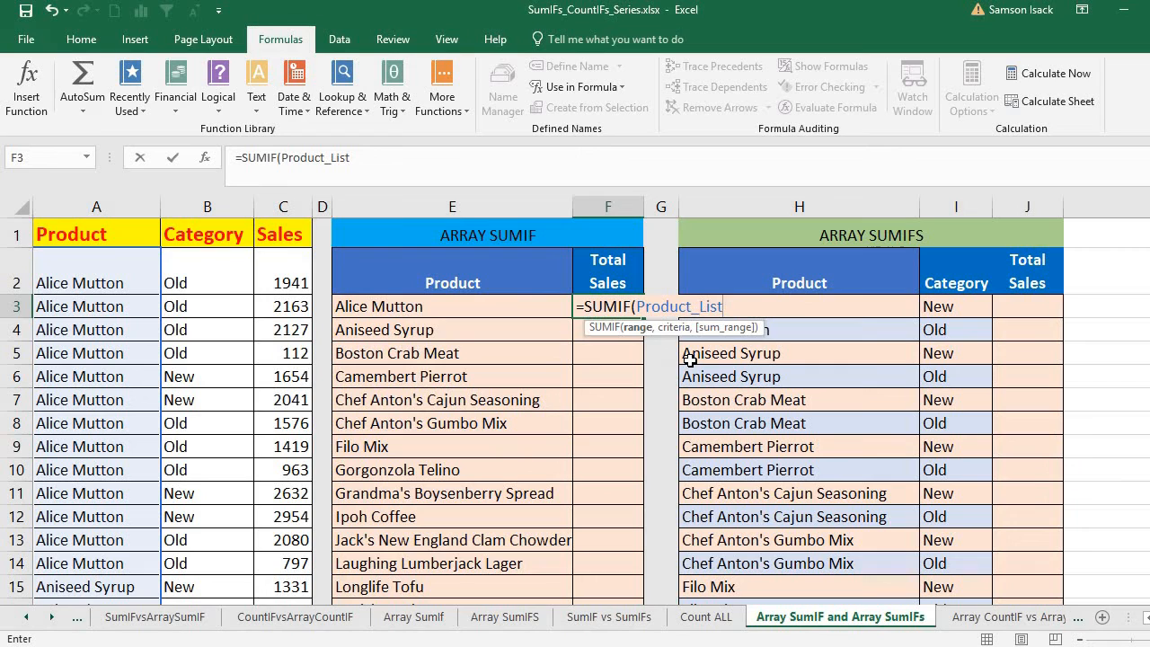
type(",")
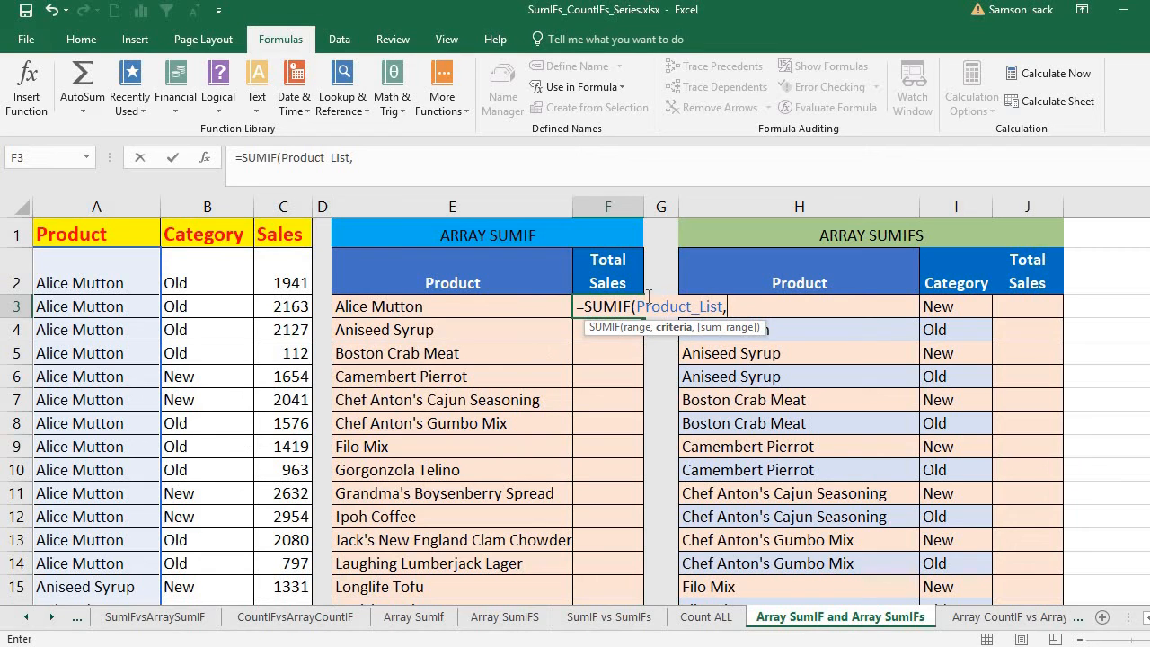
left_click(509, 307)
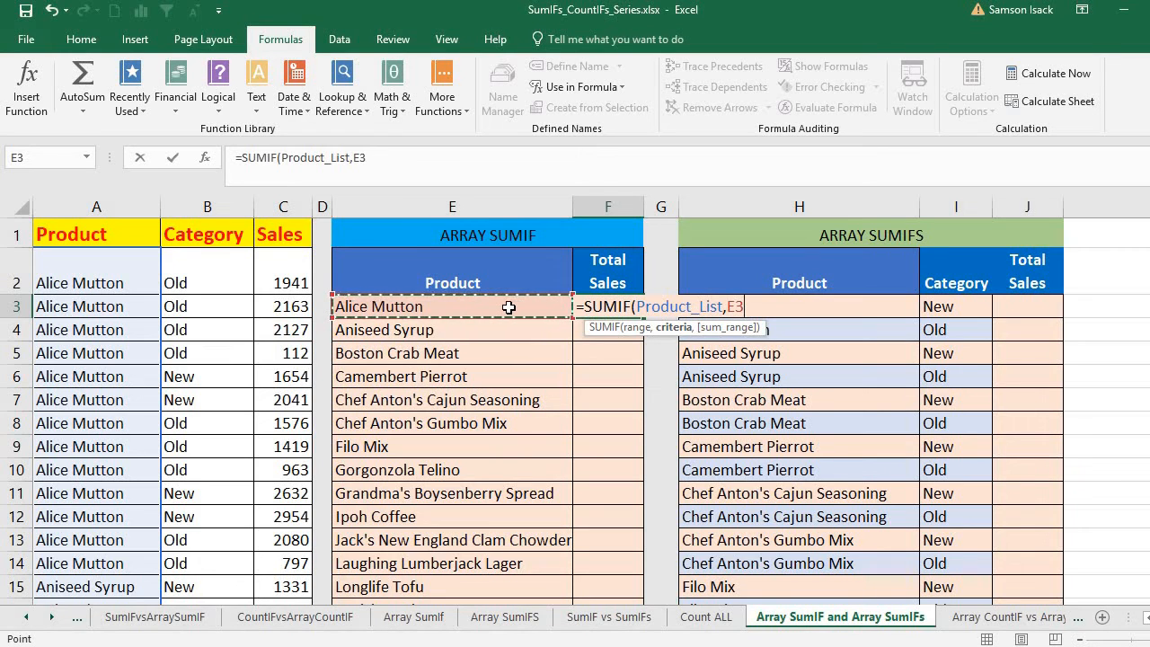
type(",")
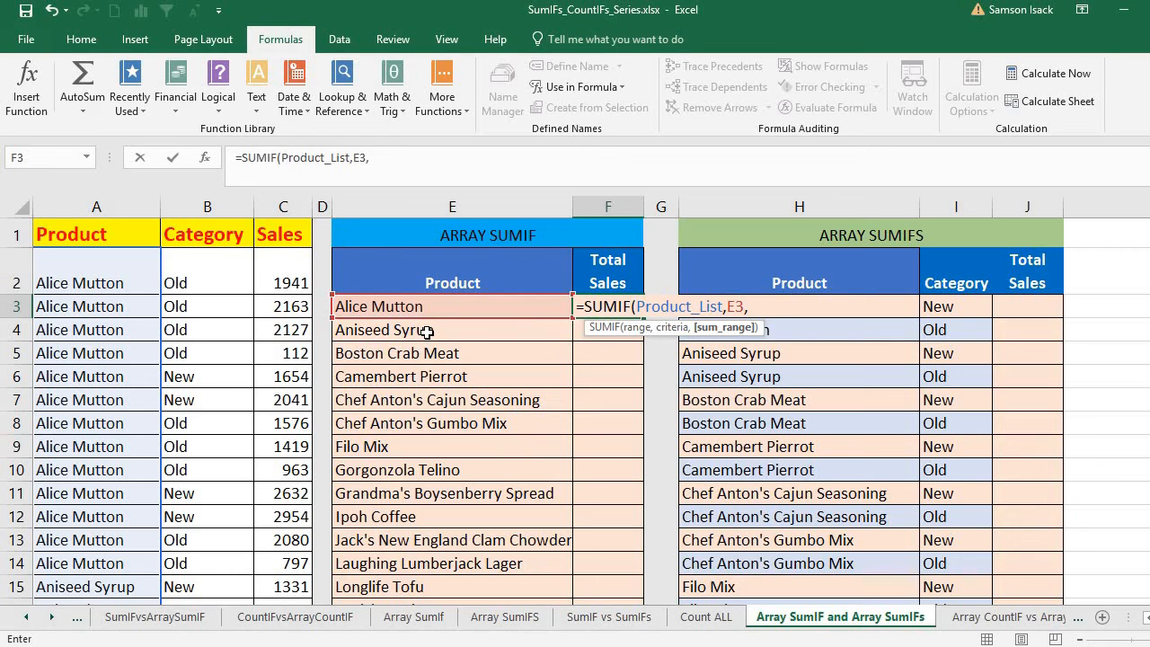
type("Sales")
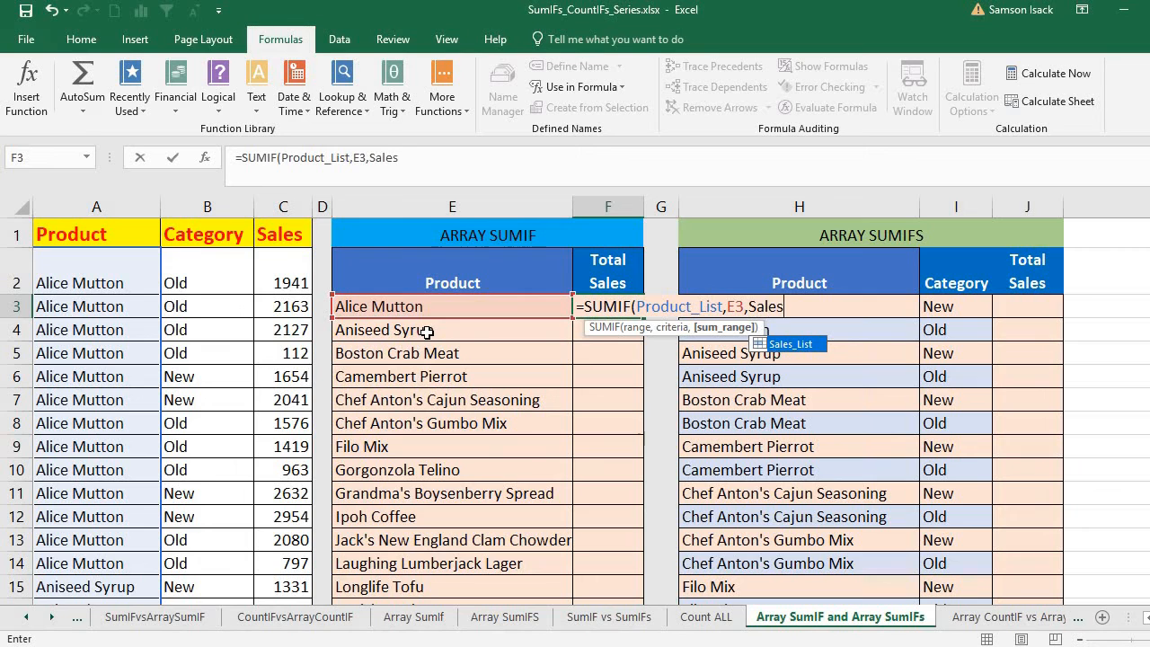
left_click(794, 346)
double_click(794, 347)
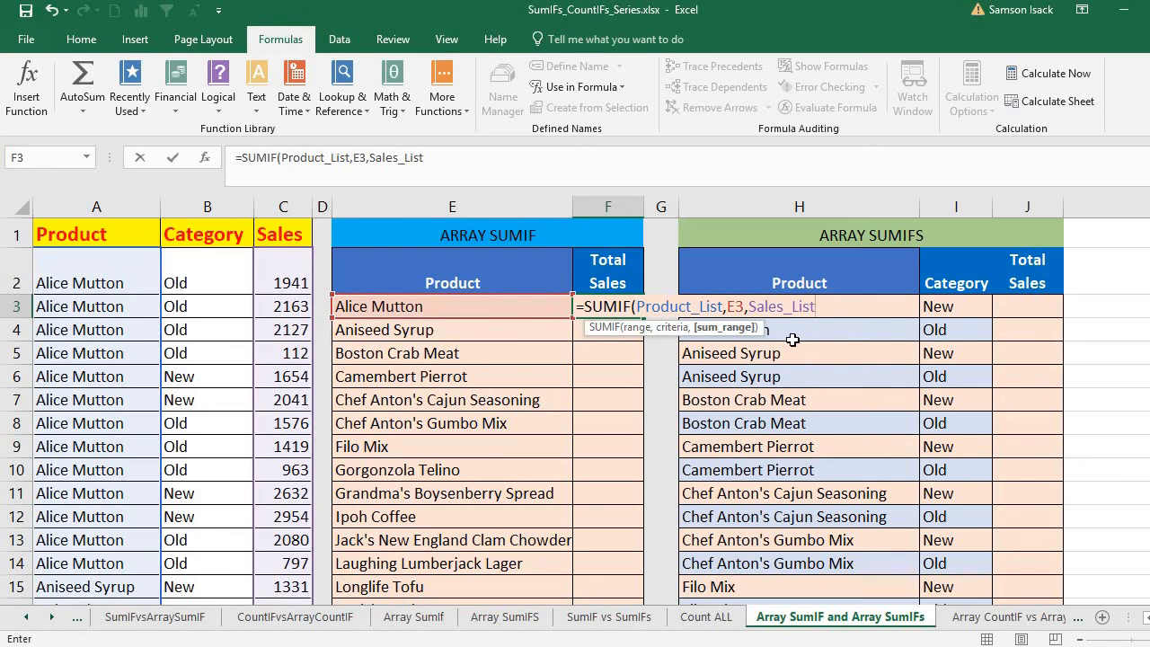
type(")")
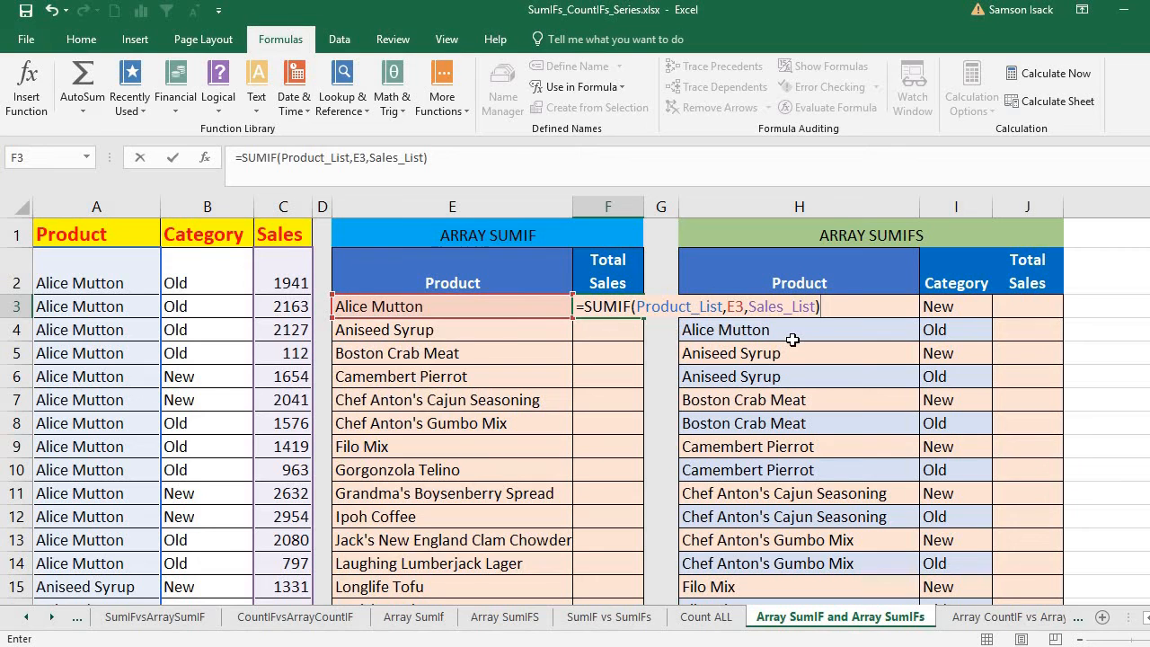
key("Return")
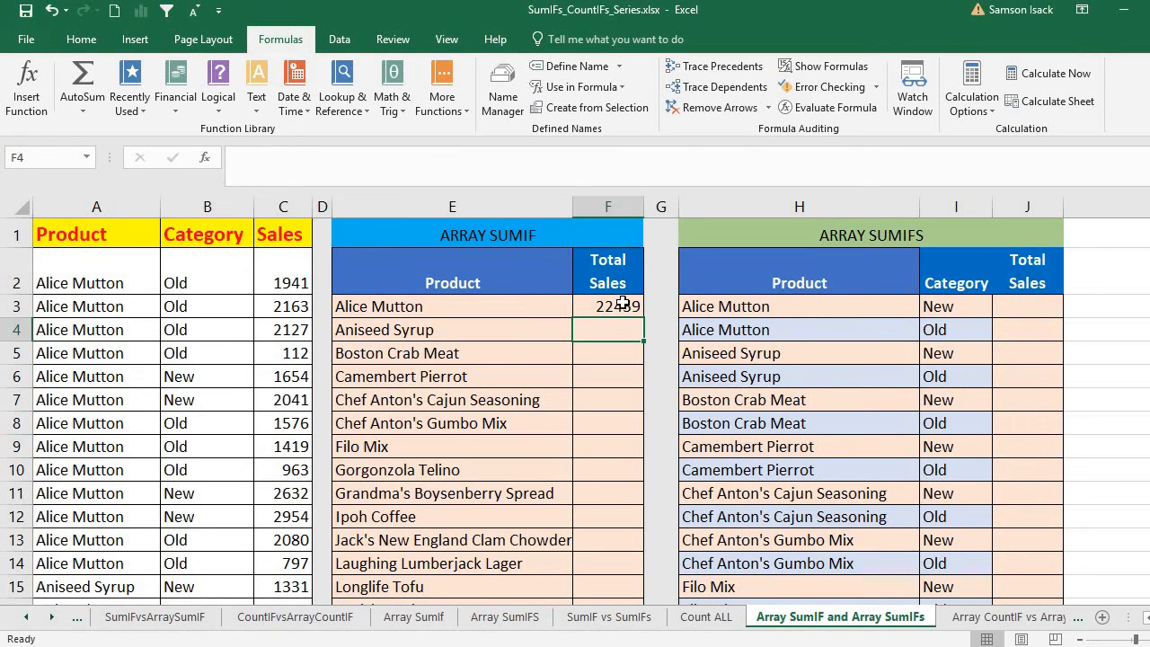
Check the F3 total against the sum of the Alice Mutton sales figures in C2:C14.
left_click(622, 304)
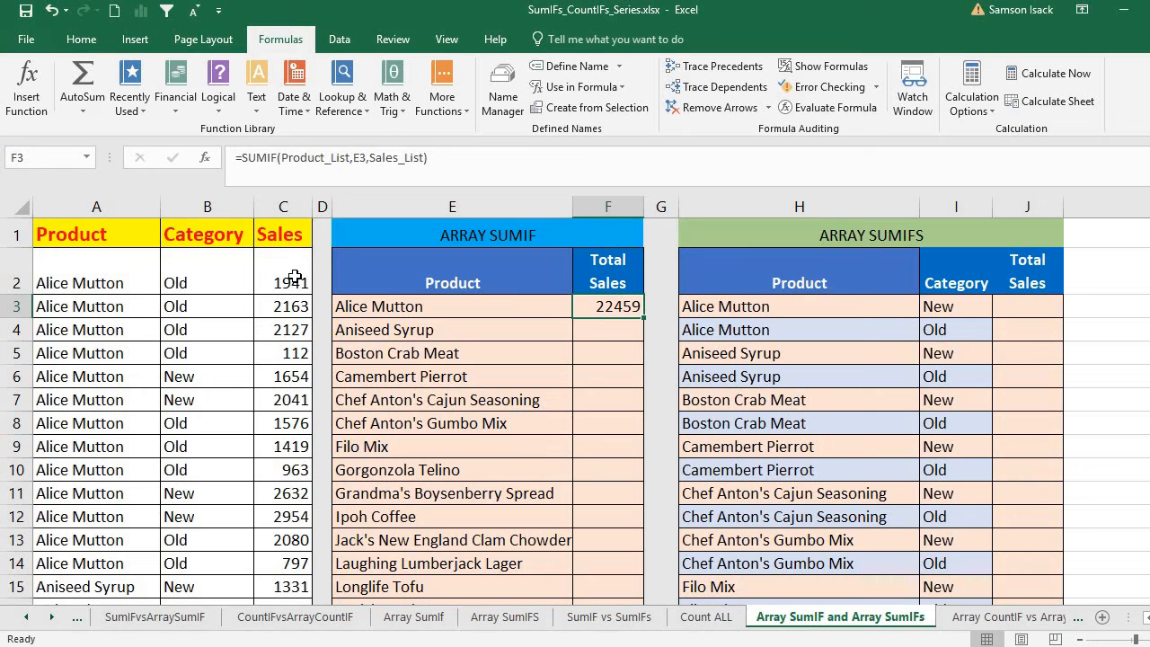
left_click_drag(293, 279, 292, 521)
left_click(292, 540)
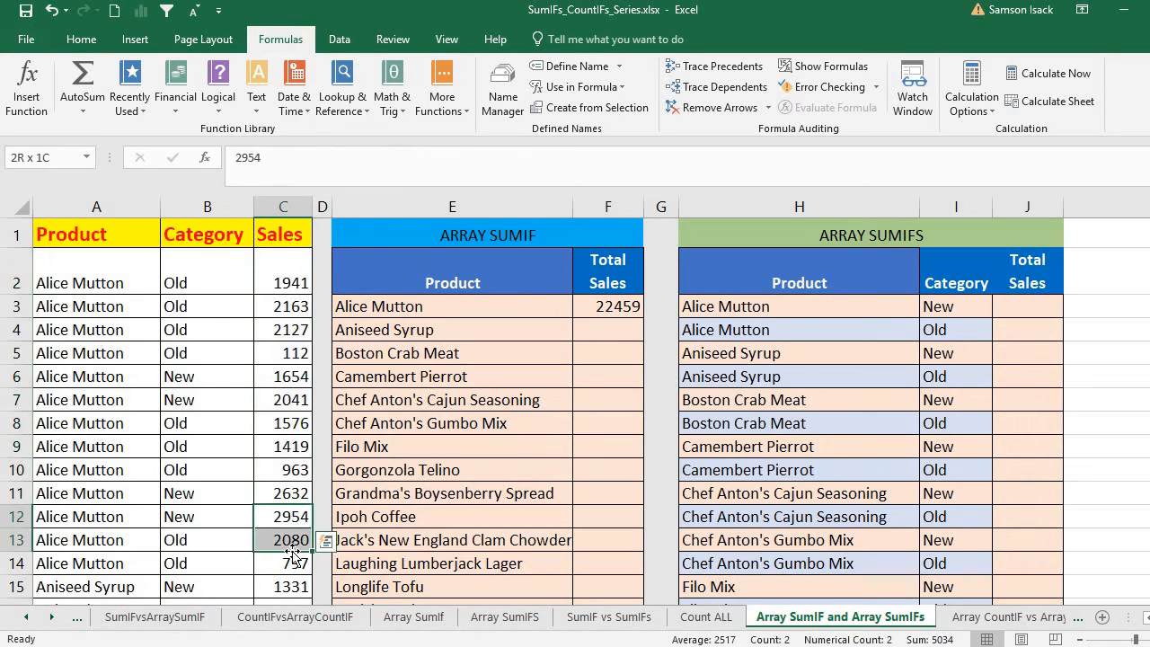
left_click(292, 278)
left_click_drag(292, 279, 287, 564)
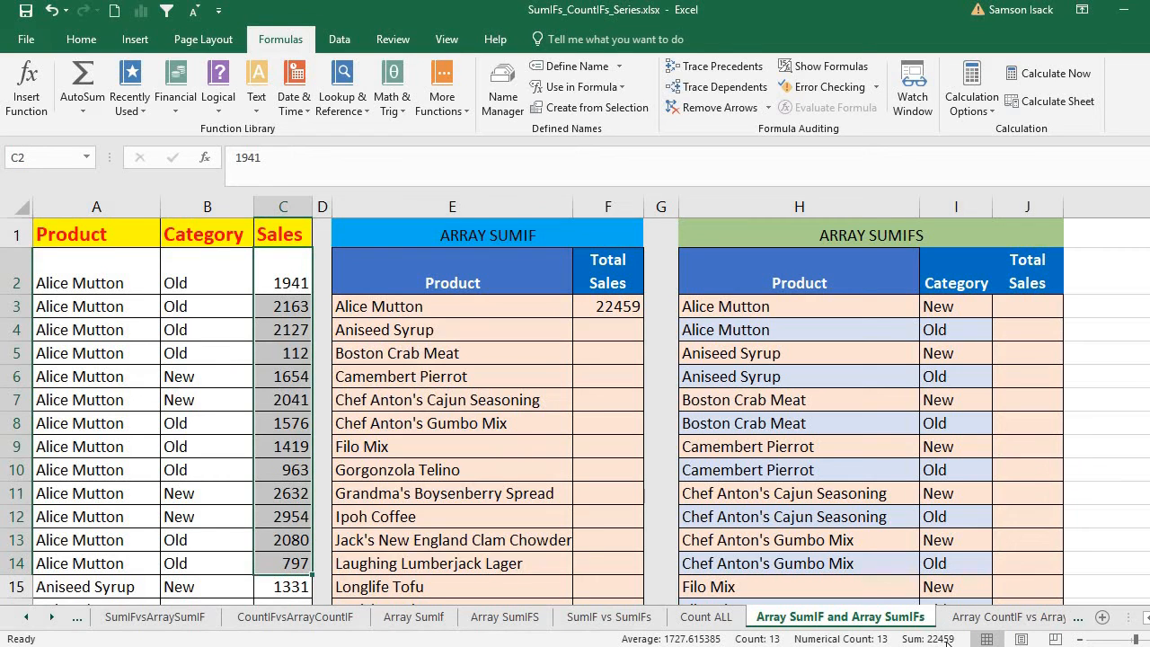
left_click(418, 305)
left_click(633, 307)
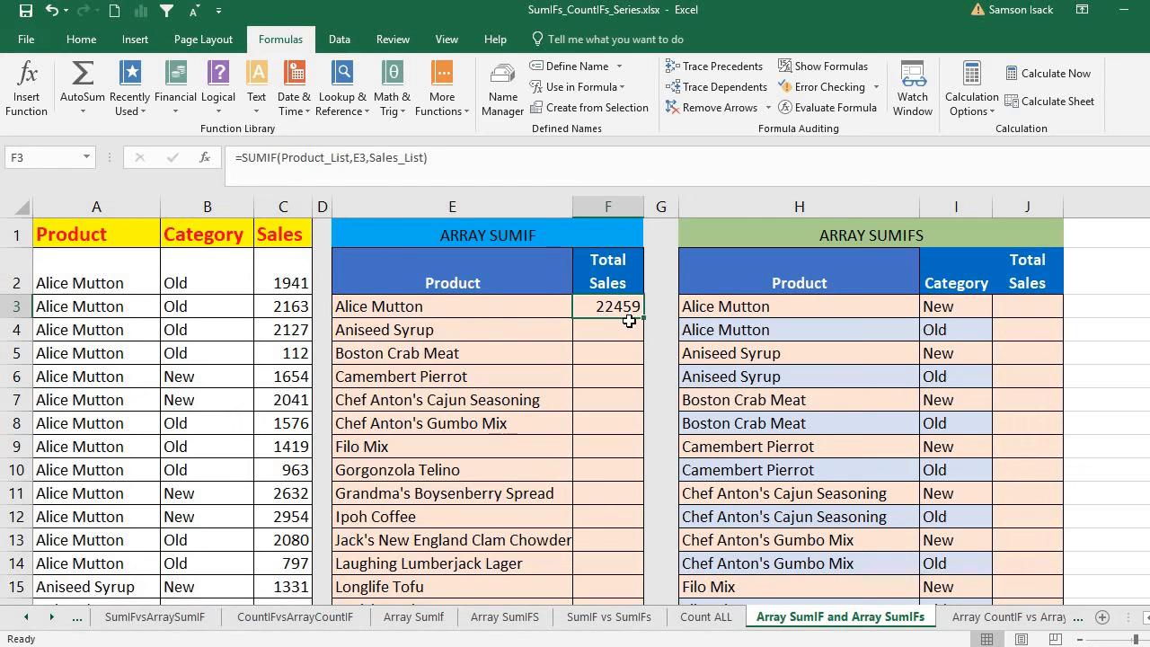
Copy the SUMIF formula from F3 down to F4 for Aniseed Syrup and inspect its cell references.
left_click_drag(641, 318, 638, 334)
left_click(623, 334)
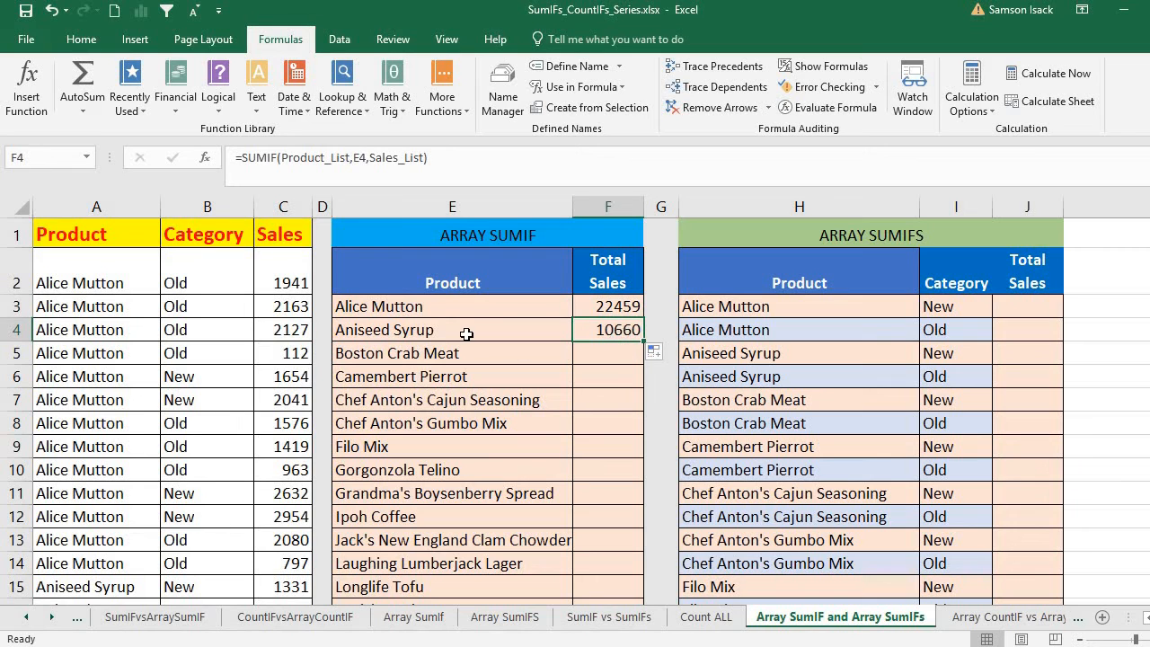
key("F2")
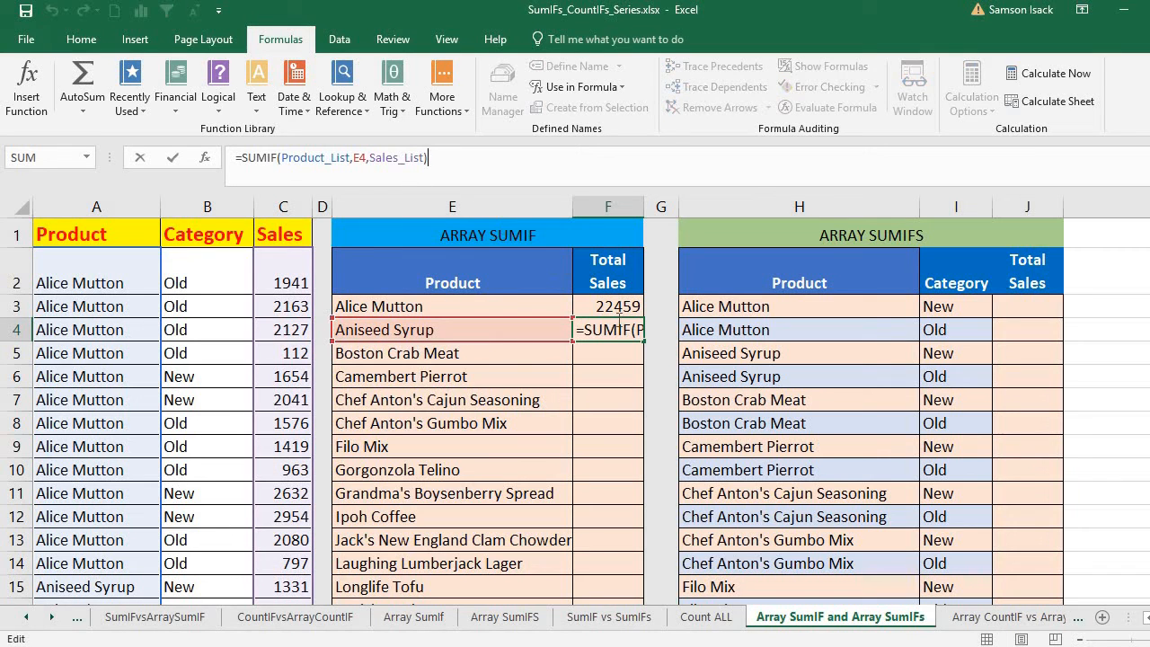
key("Return")
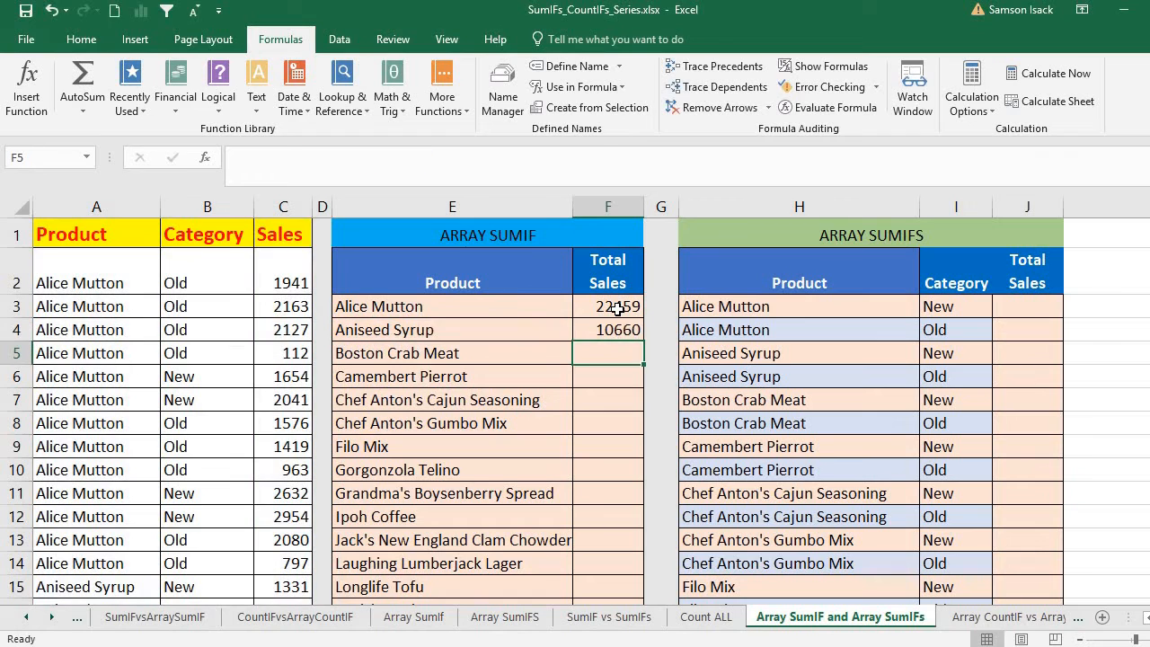
Compare the criteria references in the F3 and F4 formulas with the product cells in column E.
left_click(618, 308)
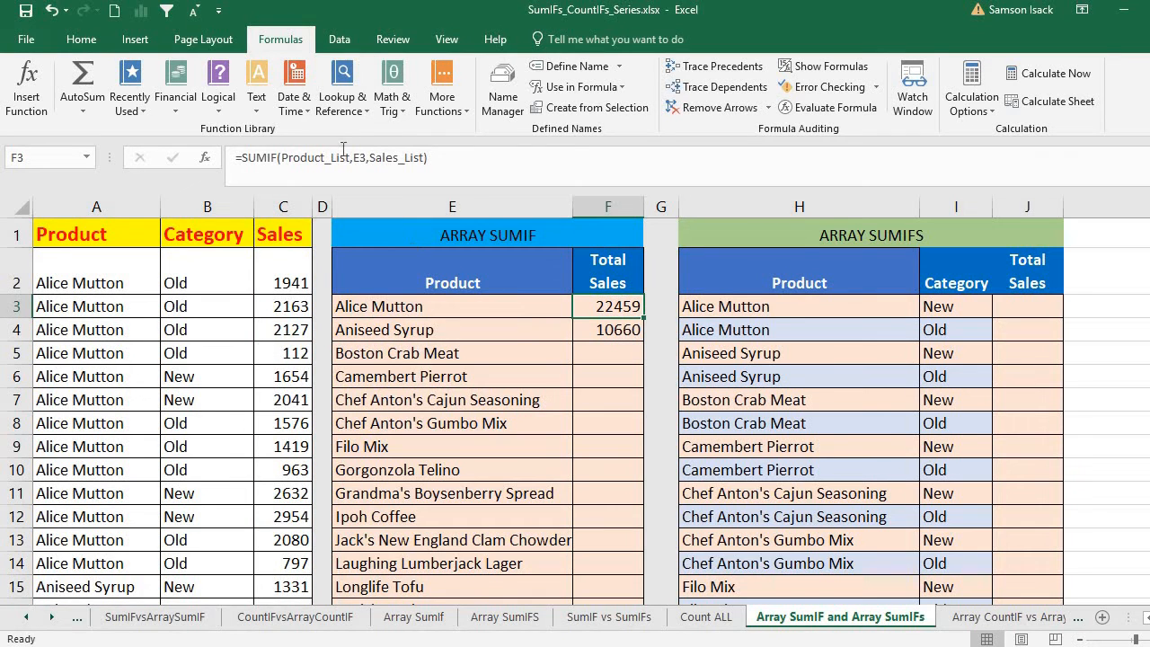
left_click(626, 329)
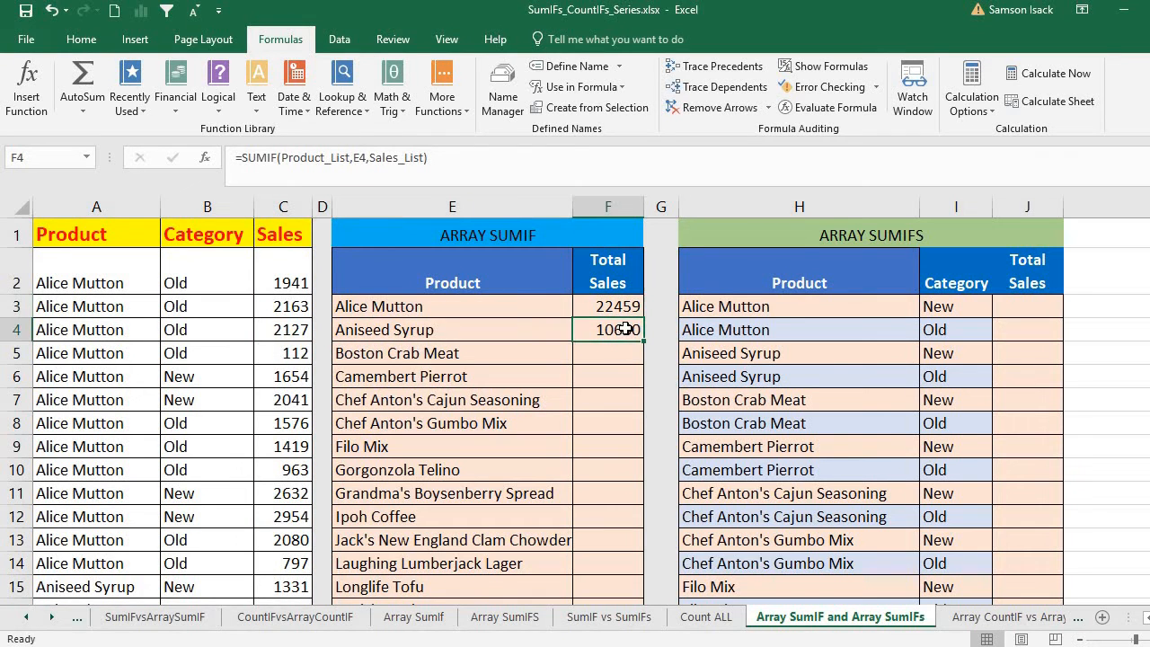
left_click(622, 306)
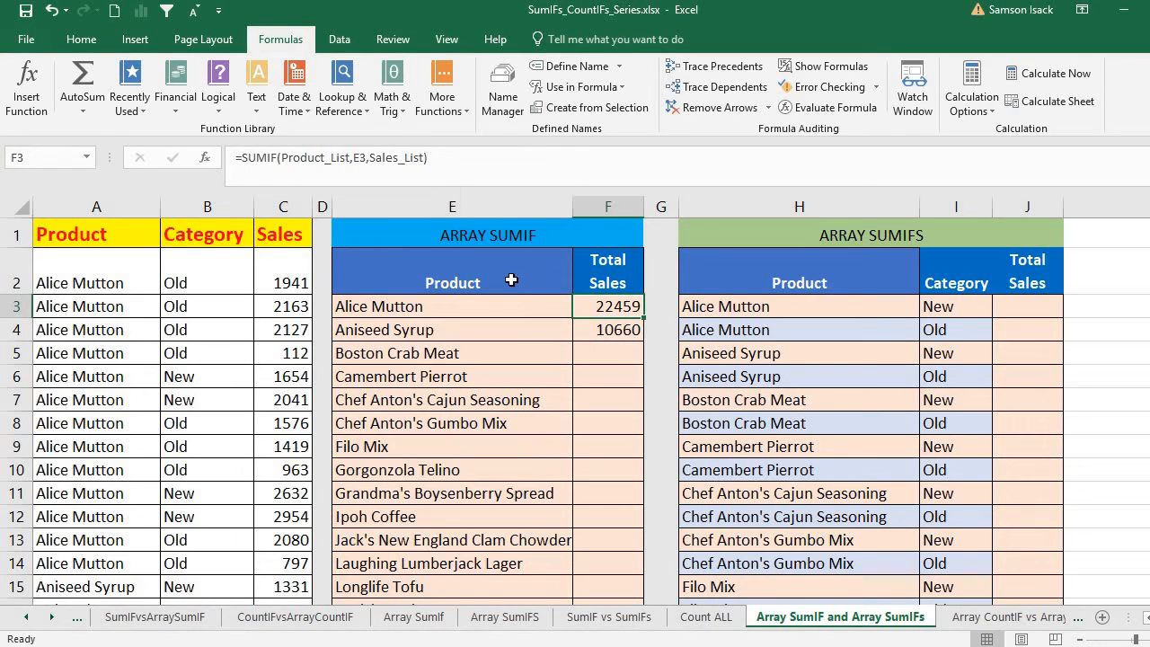
left_click(626, 329)
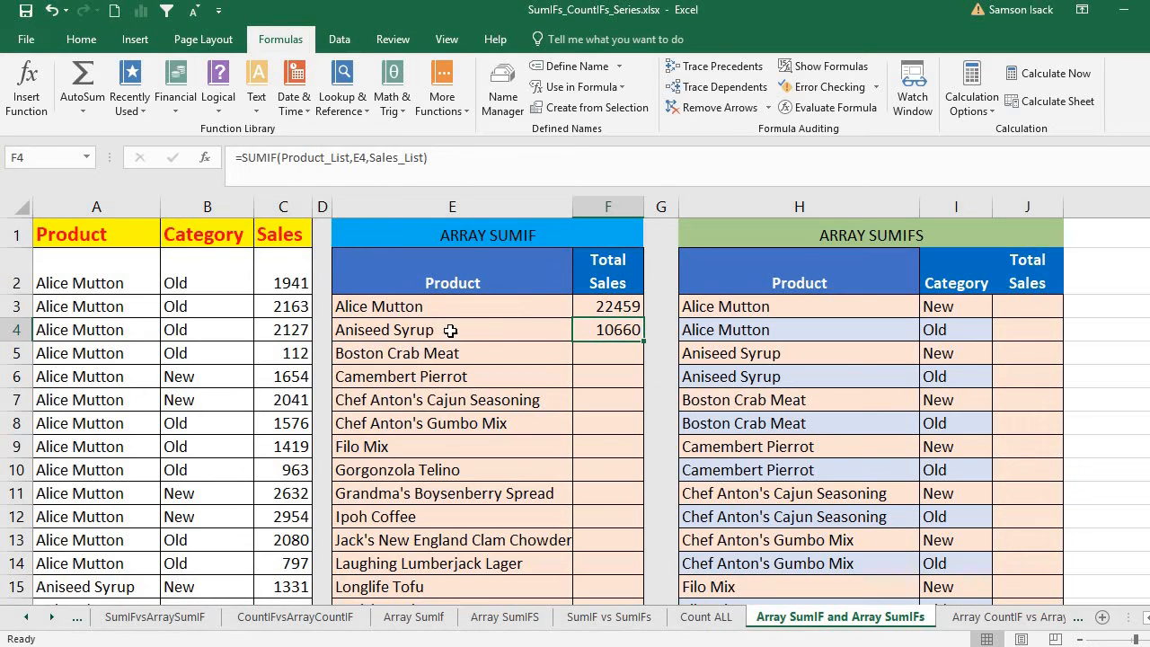
left_click(620, 309)
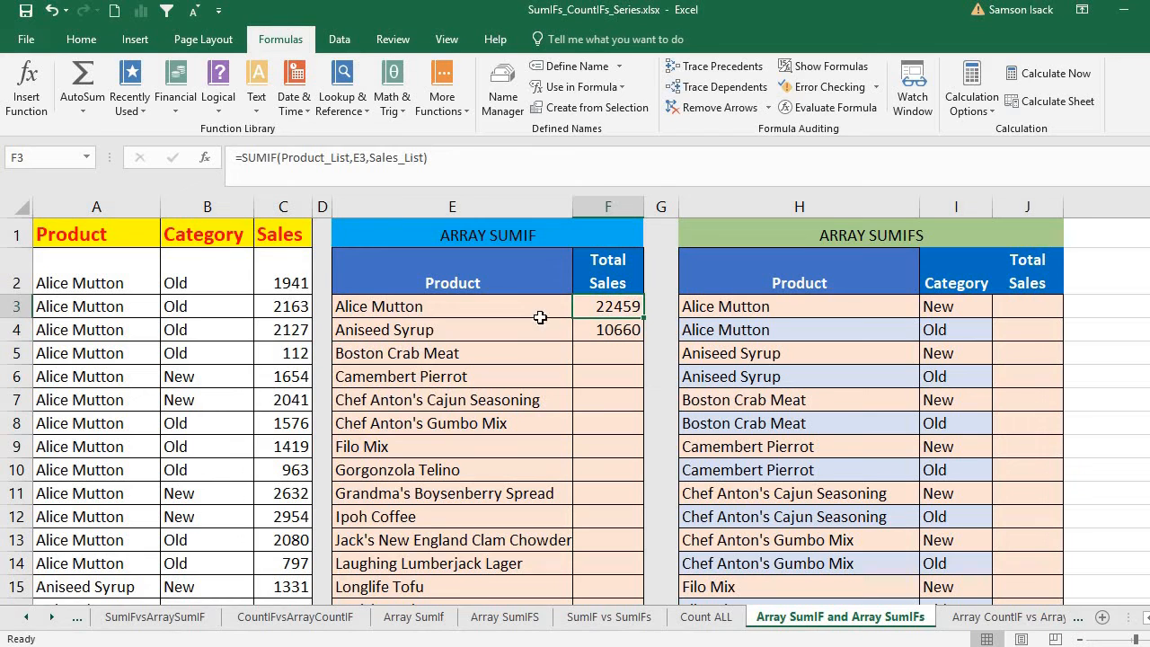
left_click(511, 305)
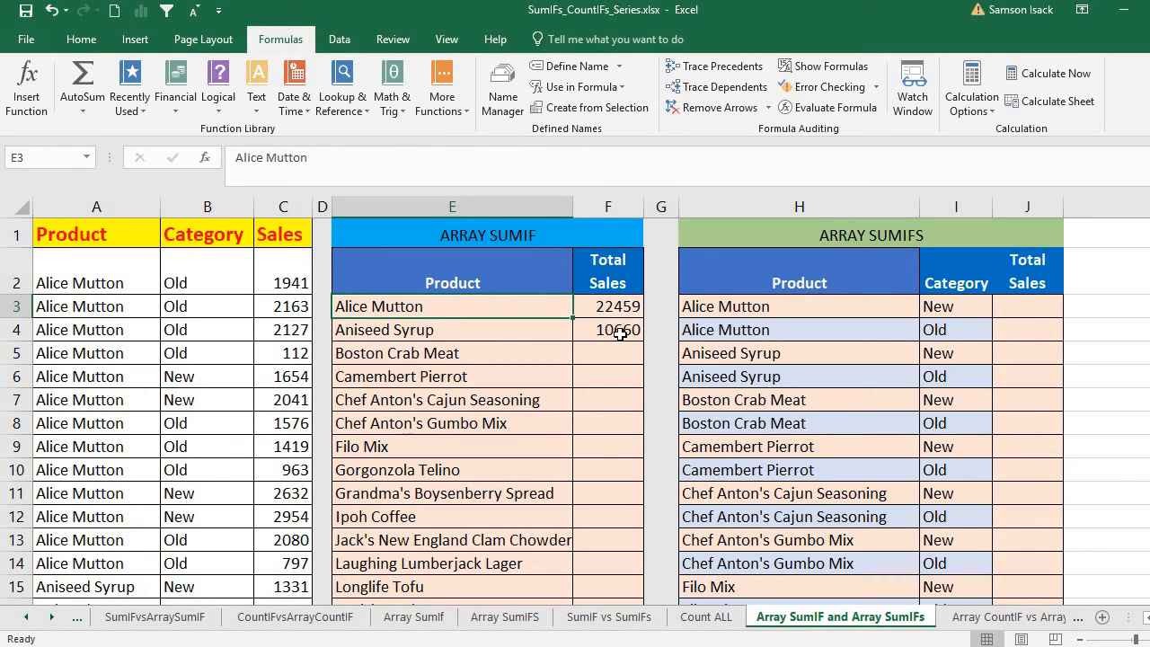
left_click(620, 333)
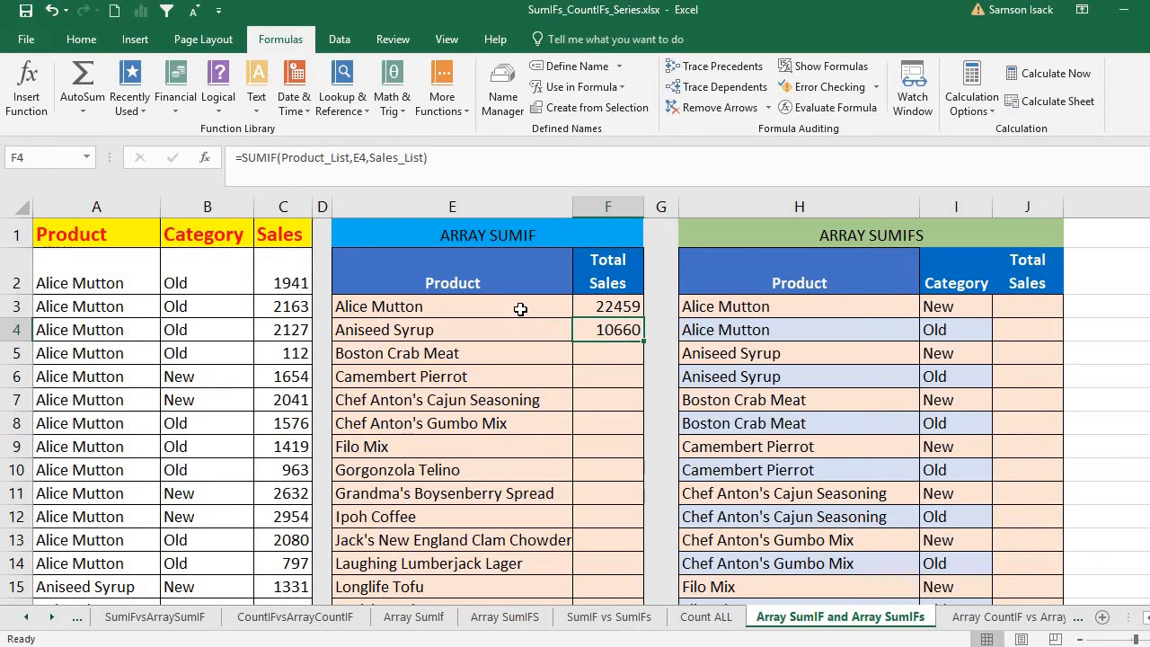
left_click_drag(521, 308, 516, 348)
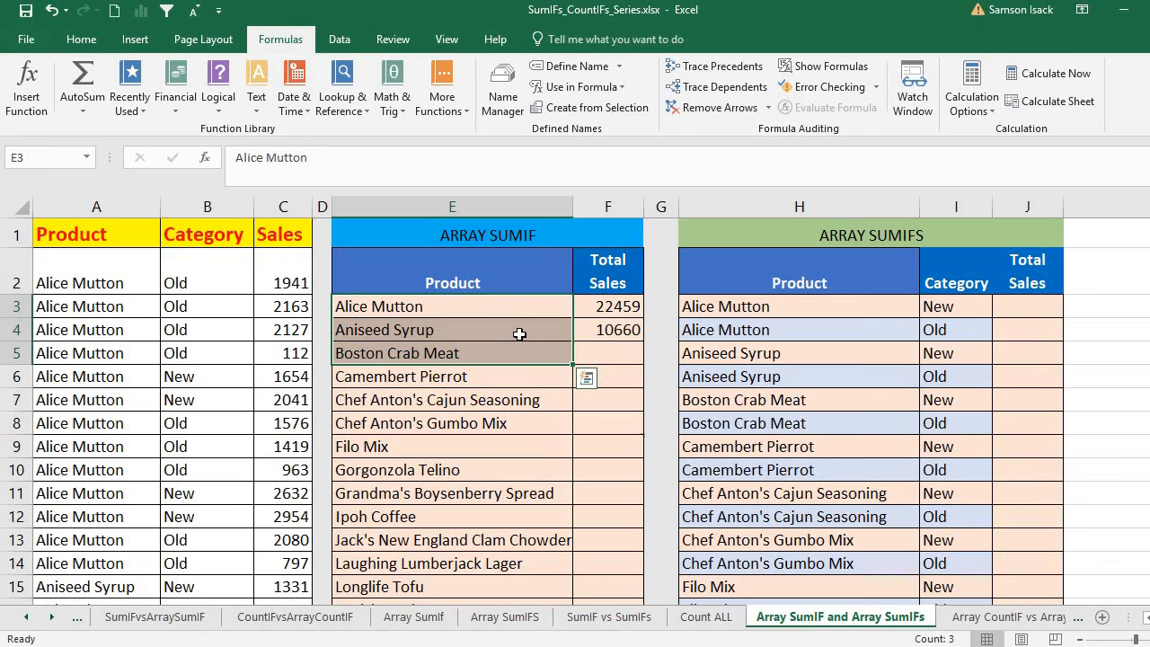
left_click(521, 333)
left_click(528, 305)
left_click_drag(528, 306, 532, 586)
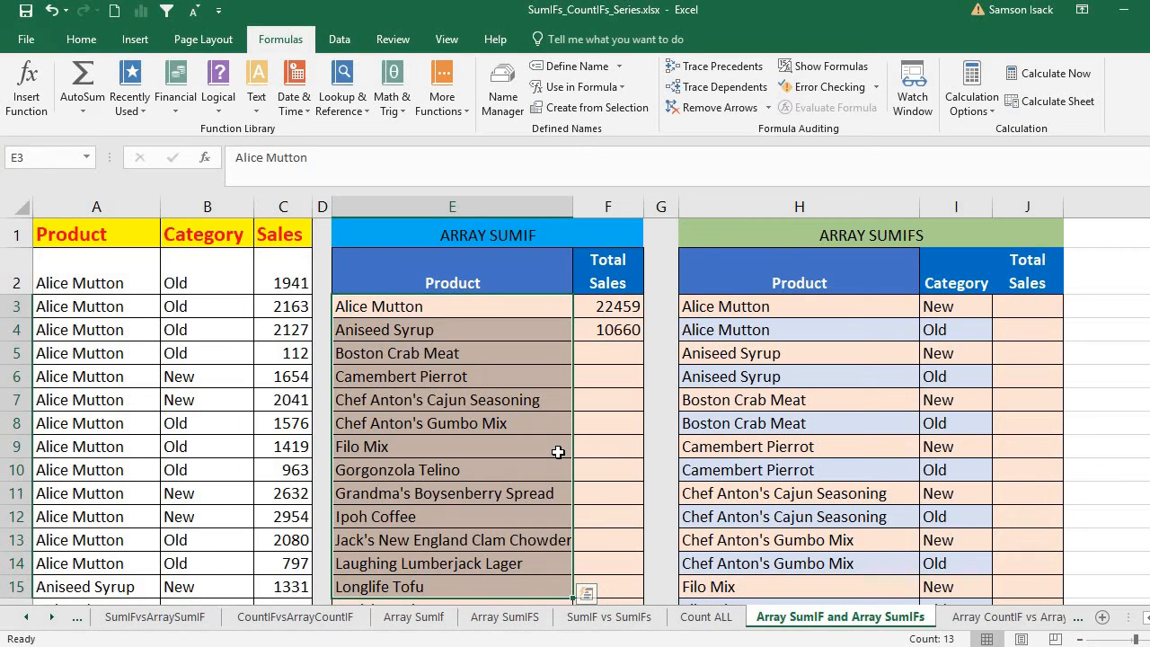
left_click(621, 304)
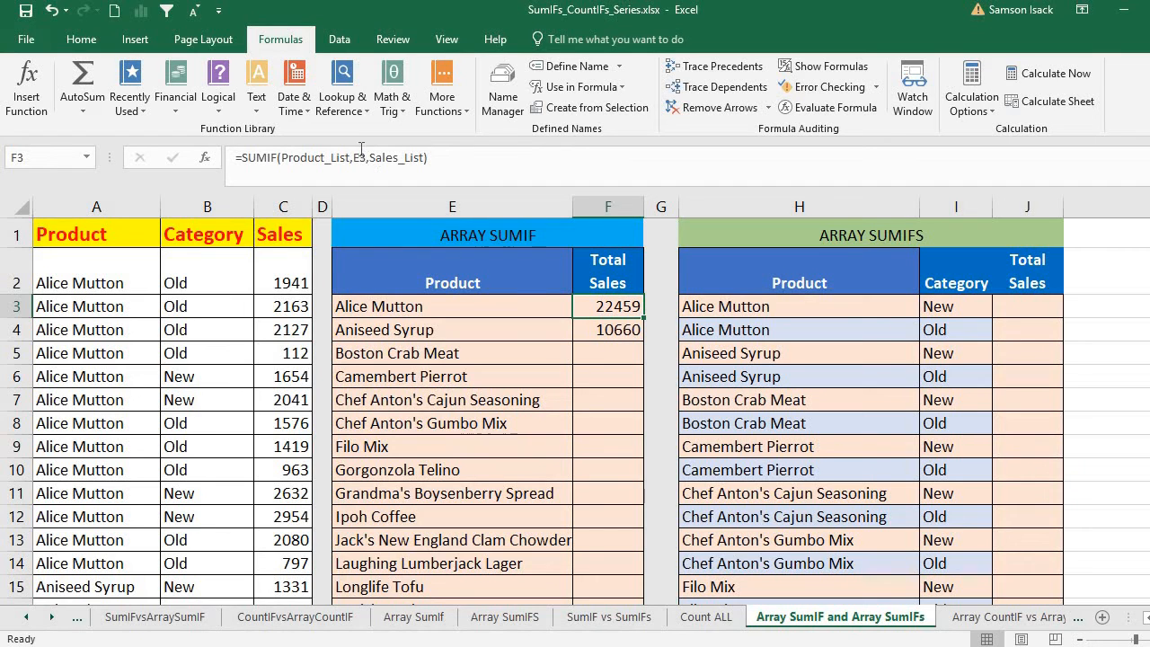
left_click(367, 157)
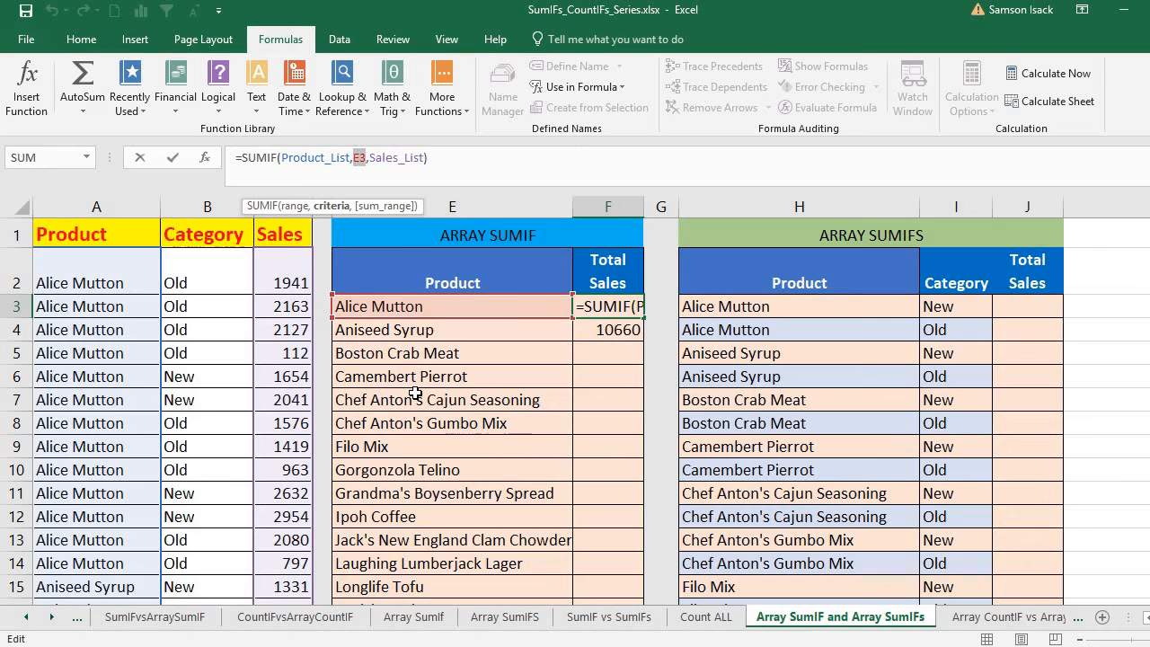
Clear the single-cell SUMIF formulas from F3 and F4 in the ARRAY SUMIF table.
left_click(561, 169)
key("BackSpace")
key("BackSpace")
key("BackSpace")
key("BackSpace")
key("BackSpace")
key("BackSpace")
key("BackSpace")
key("BackSpace")
key("BackSpace")
key("BackSpace")
key("BackSpace")
key("BackSpace")
key("BackSpace")
key("BackSpace")
key("BackSpace")
key("BackSpace")
key("BackSpace")
key("BackSpace")
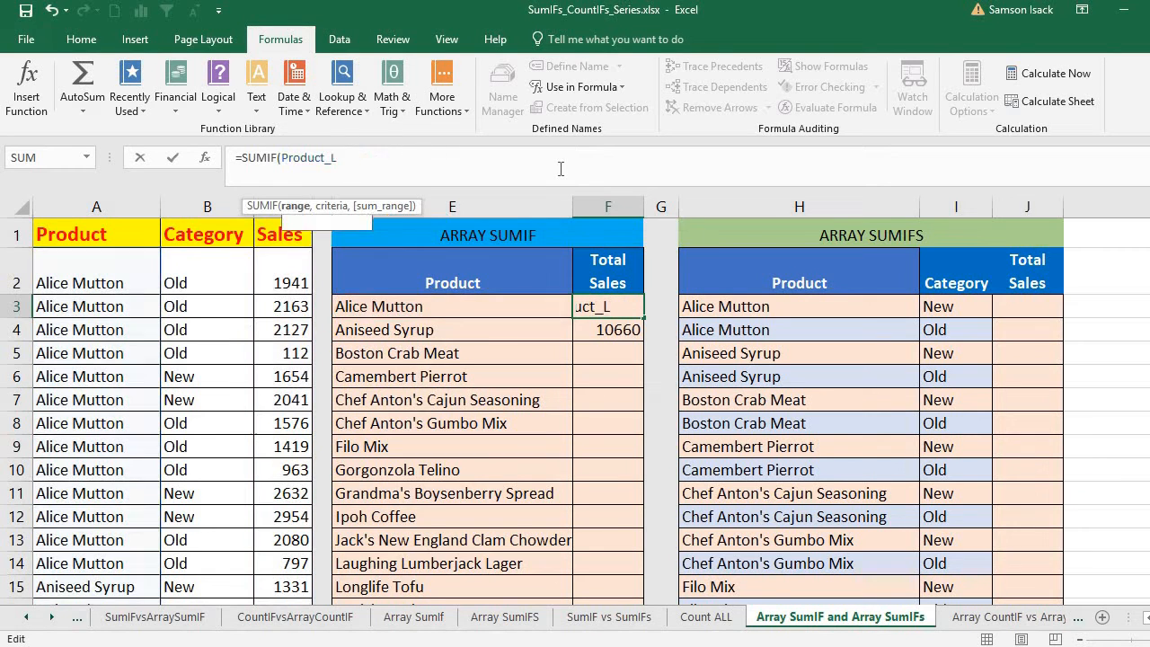
key("BackSpace")
key("BackSpace")
key("BackSpace")
key("BackSpace")
key("BackSpace")
key("BackSpace")
key("BackSpace")
key("BackSpace")
key("BackSpace")
key("BackSpace")
key("BackSpace")
key("BackSpace")
key("BackSpace")
key("BackSpace")
key("BackSpace")
key("BackSpace")
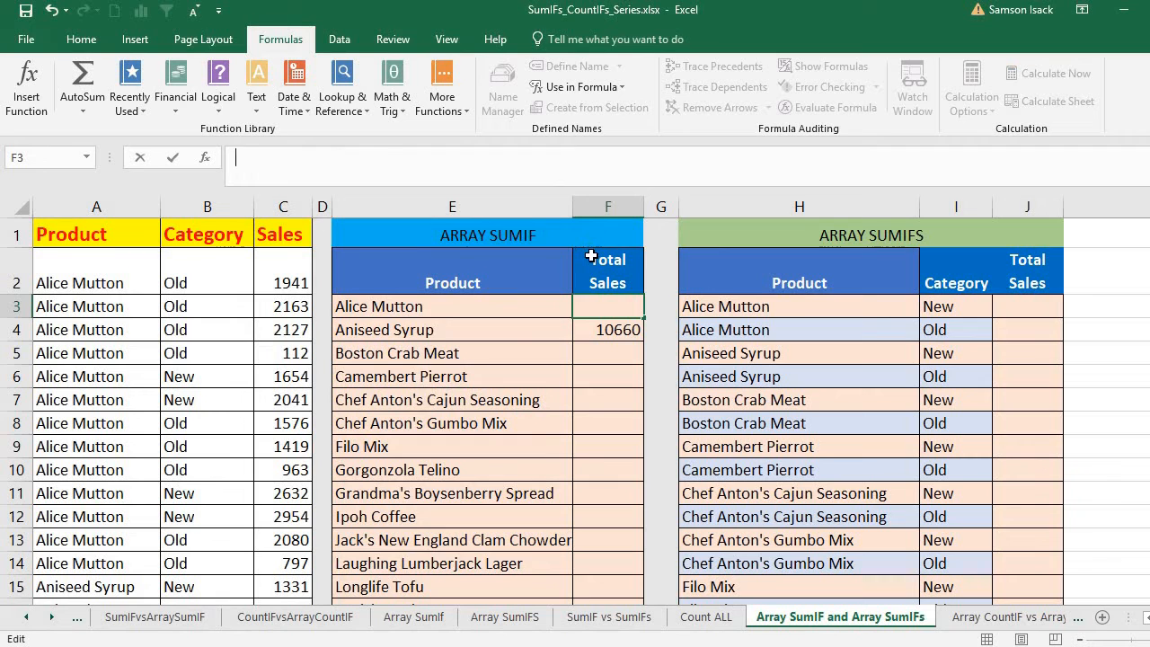
key("Return")
key("Delete")
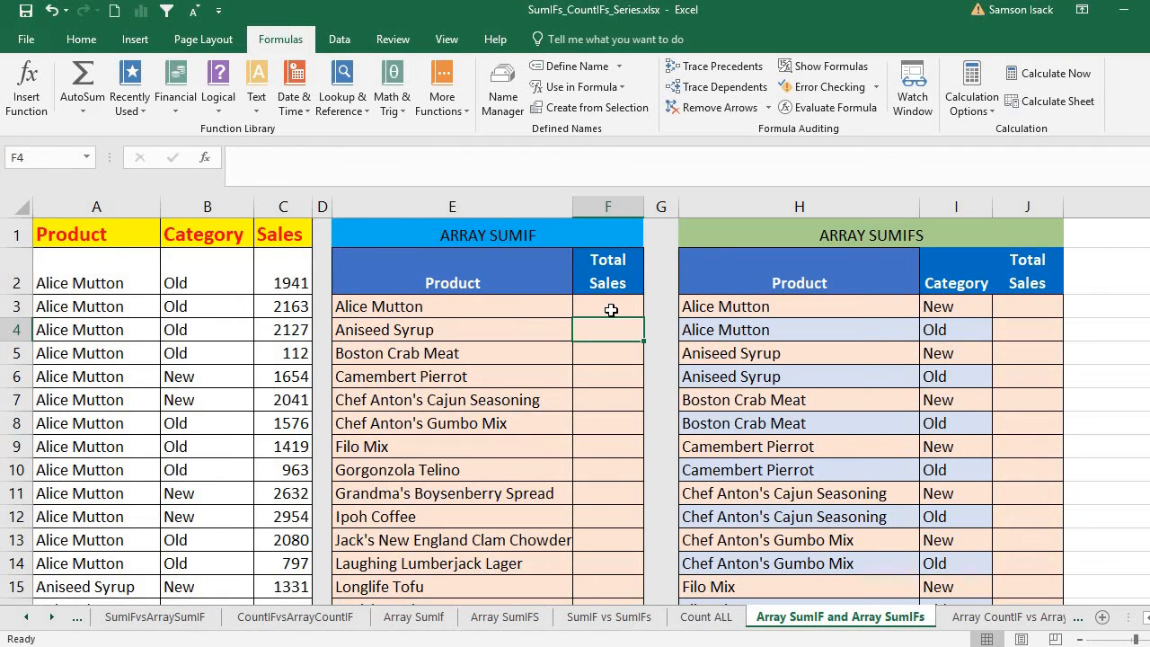
Select F3:F27 in the ARRAY SUMIF table and begin a SUMIF formula with Product_List as its range.
left_click_drag(611, 310, 598, 533)
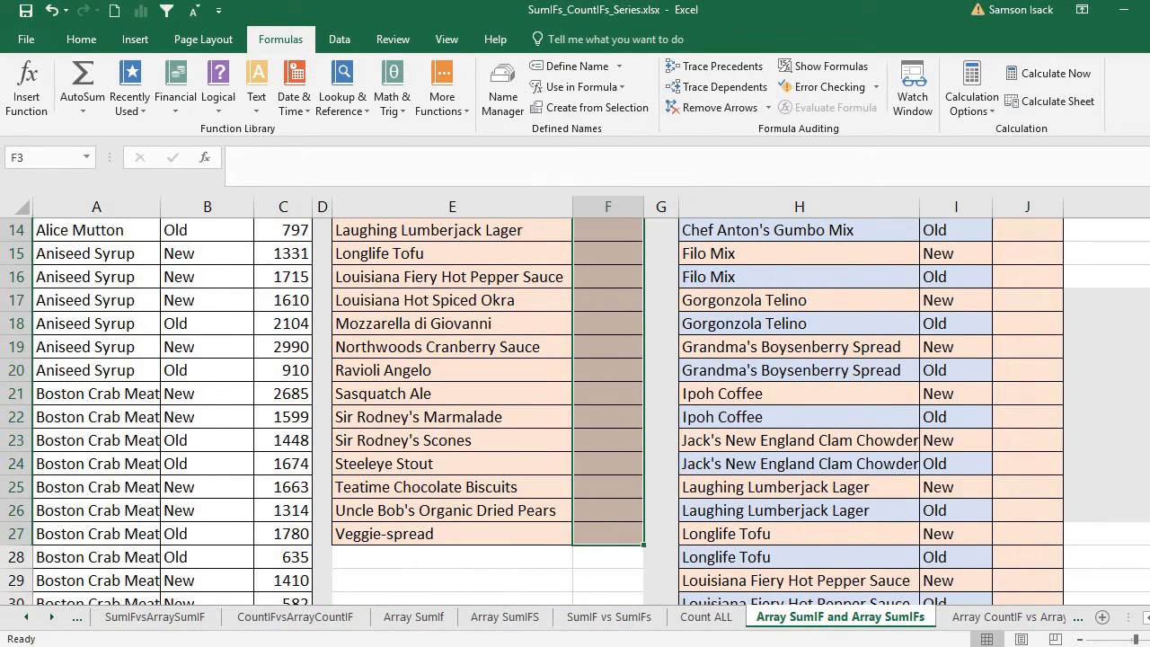
scroll(598, 534, "up", 5)
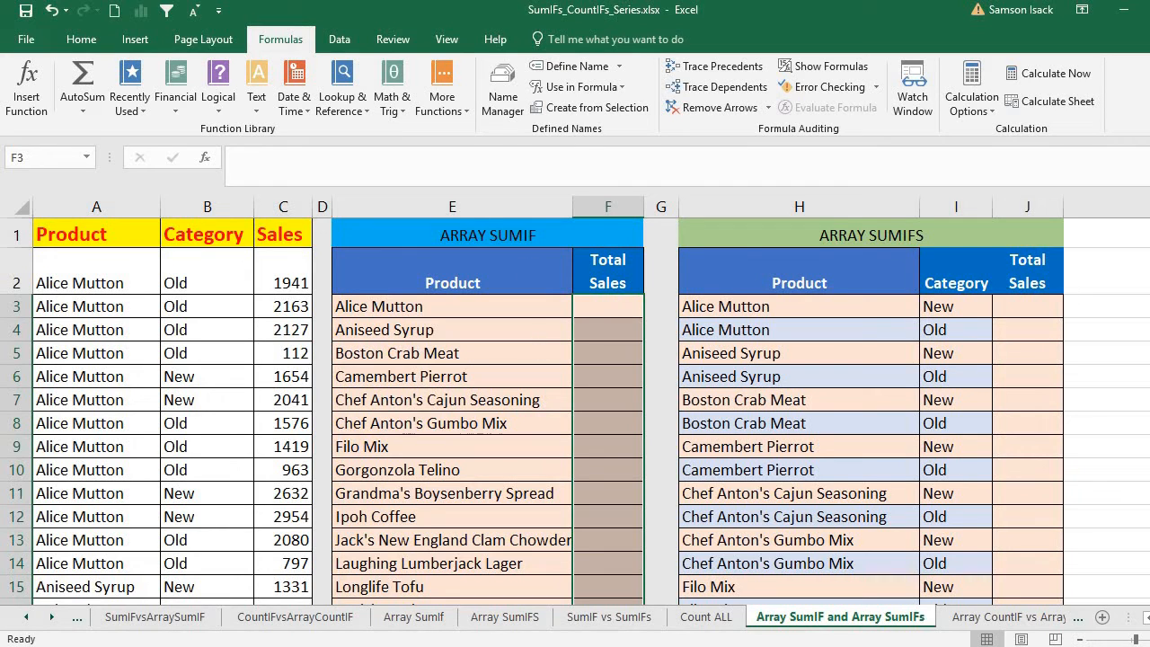
left_click_drag(1148, 225, 1148, 264)
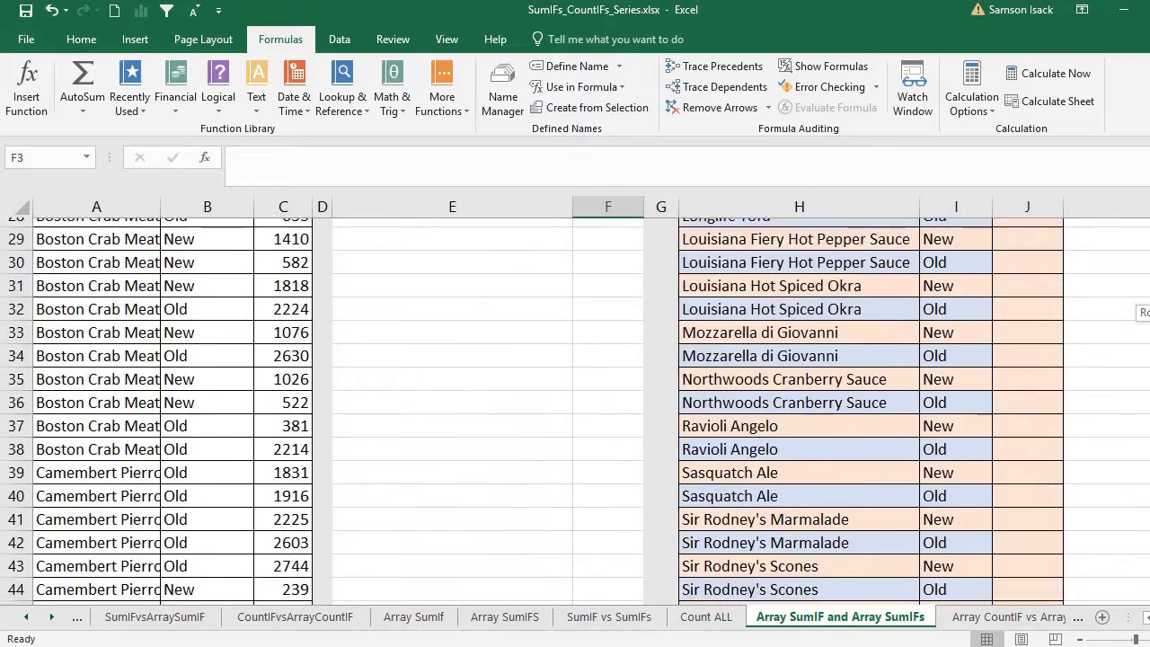
left_click_drag(1148, 312, 1148, 224)
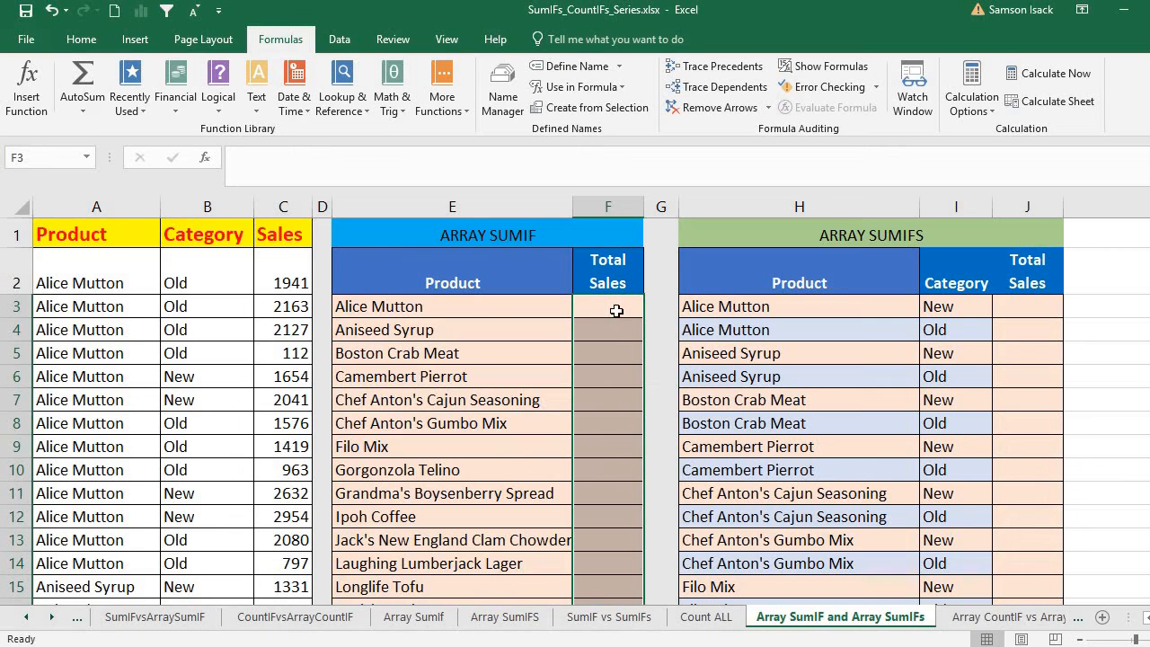
left_click(374, 169)
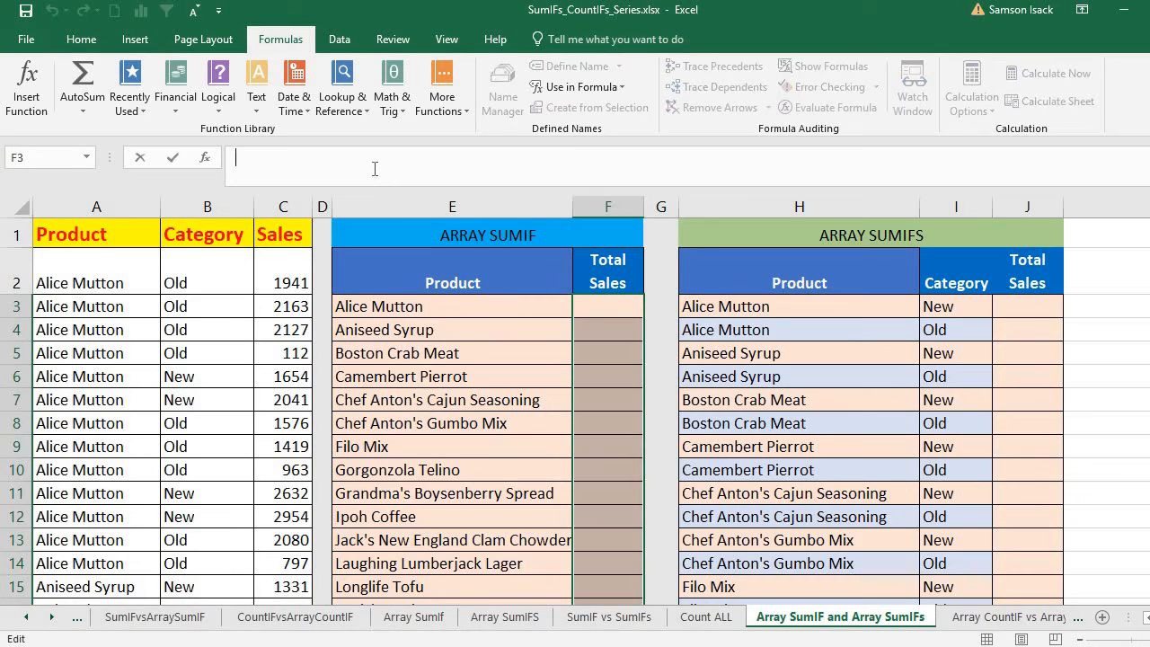
type("=SUMIF")
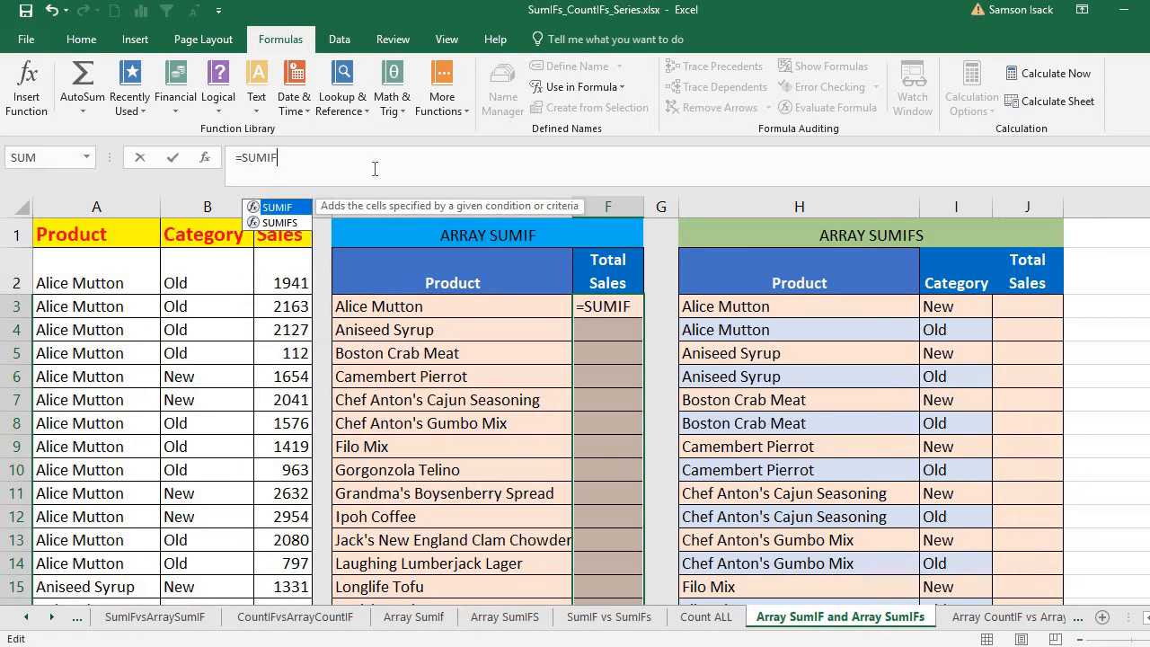
type("(")
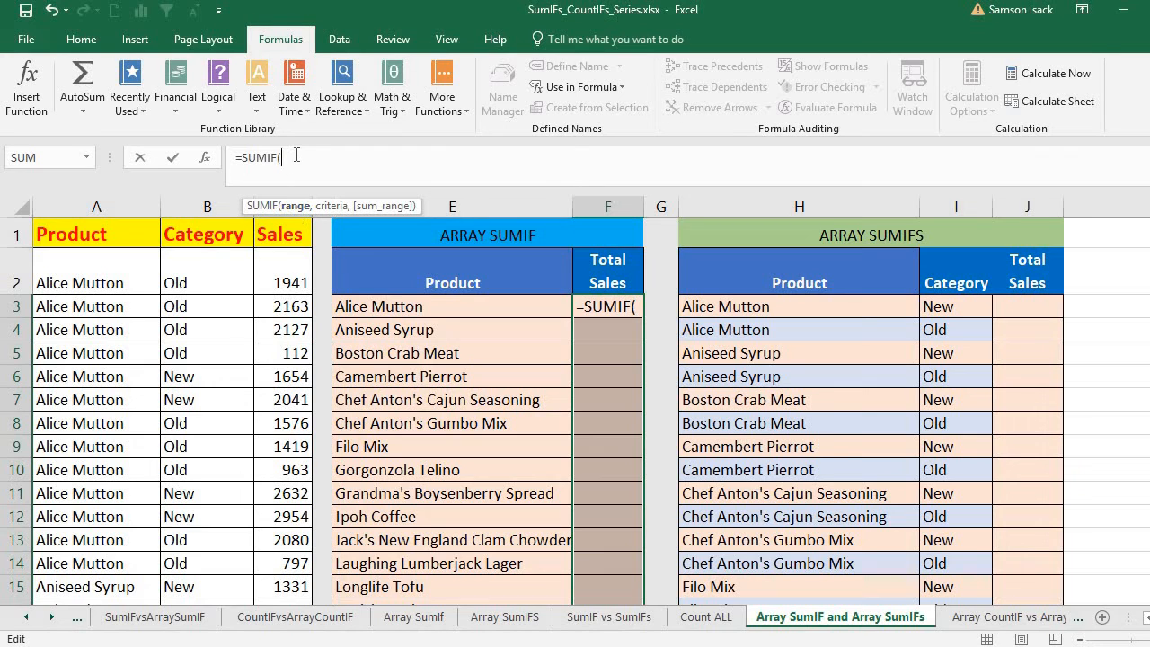
type("Product")
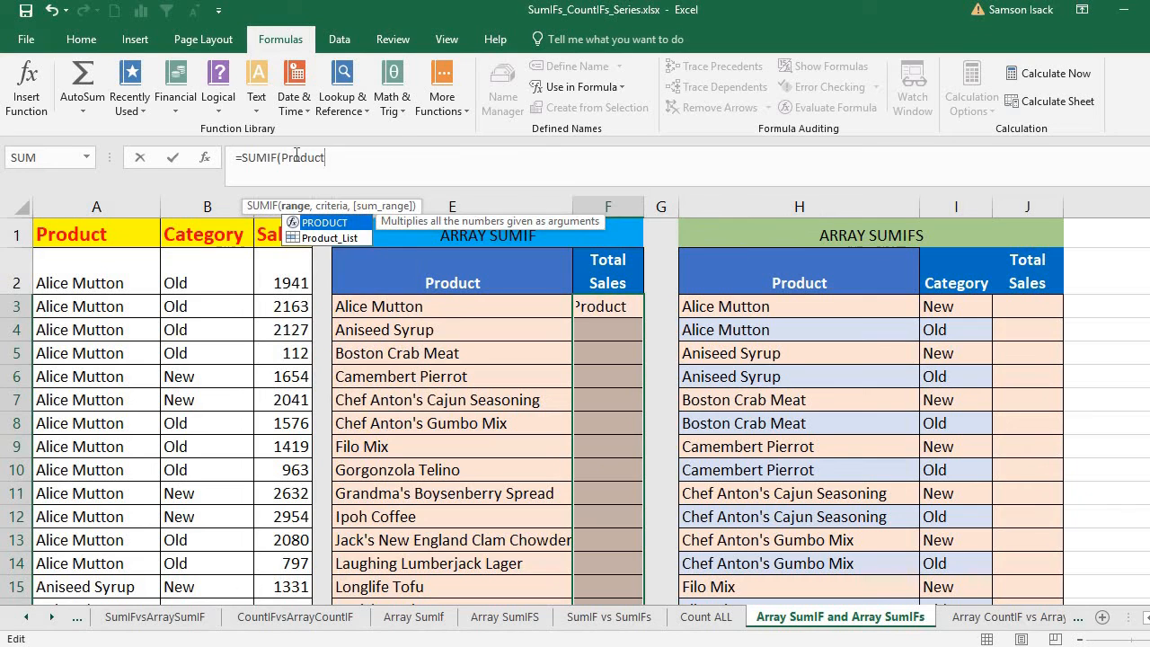
double_click(318, 239)
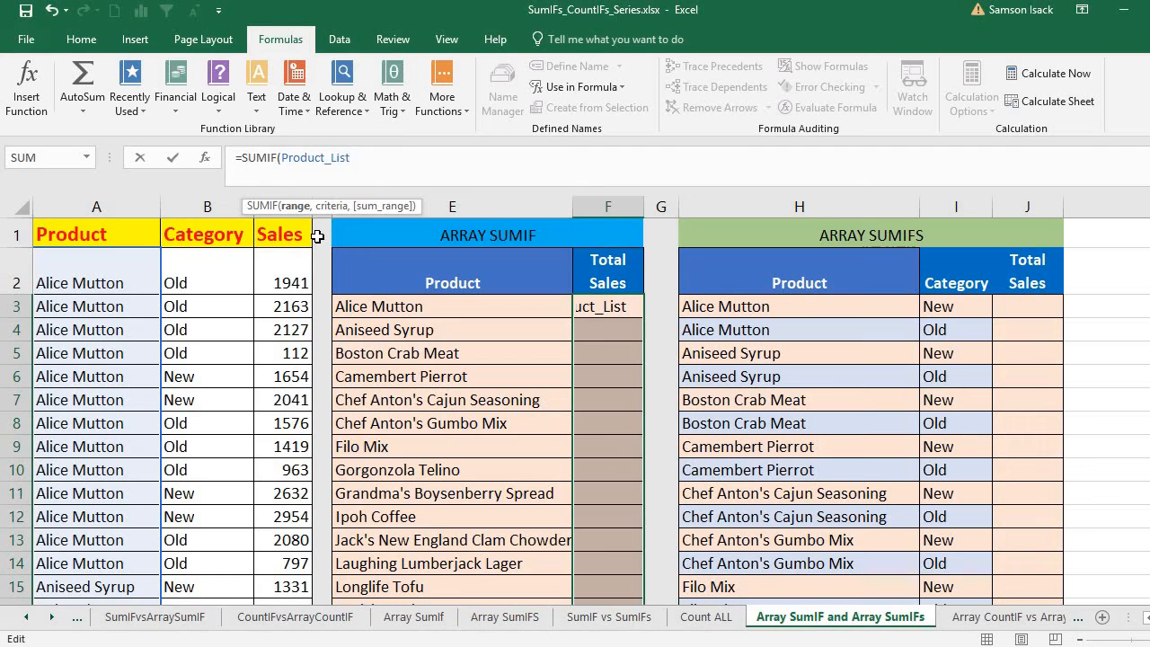
type(",")
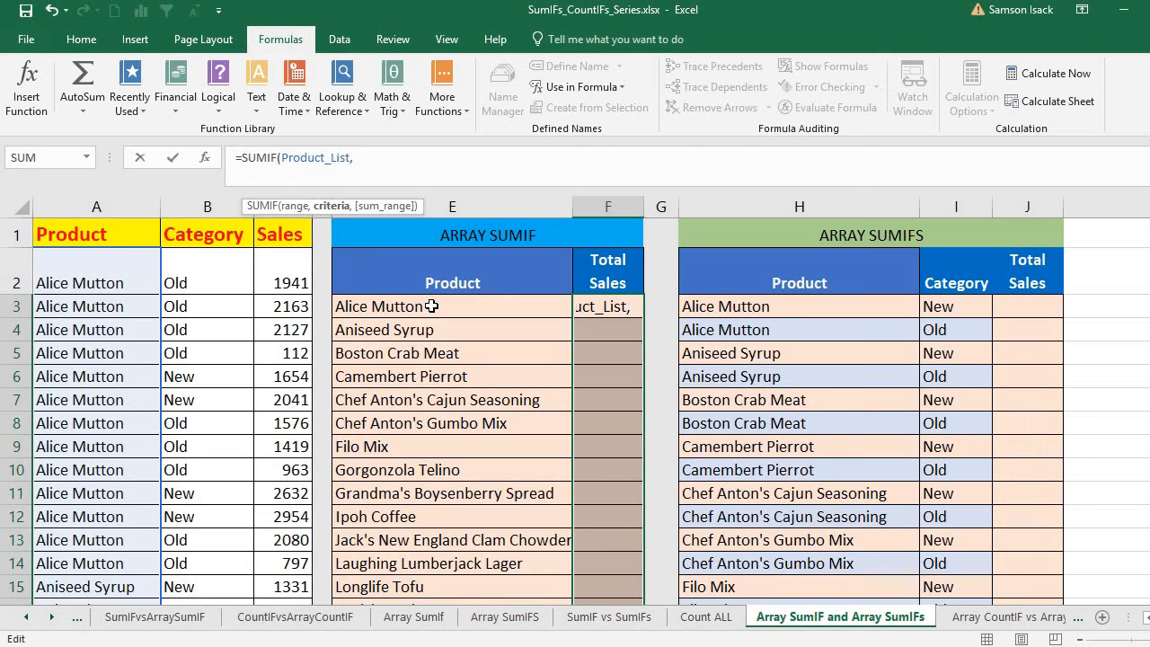
Complete the SUMIF with criteria E3:E27 and sum range Sales_List, entering it as an array formula across F3:F27.
left_click_drag(431, 307, 421, 561)
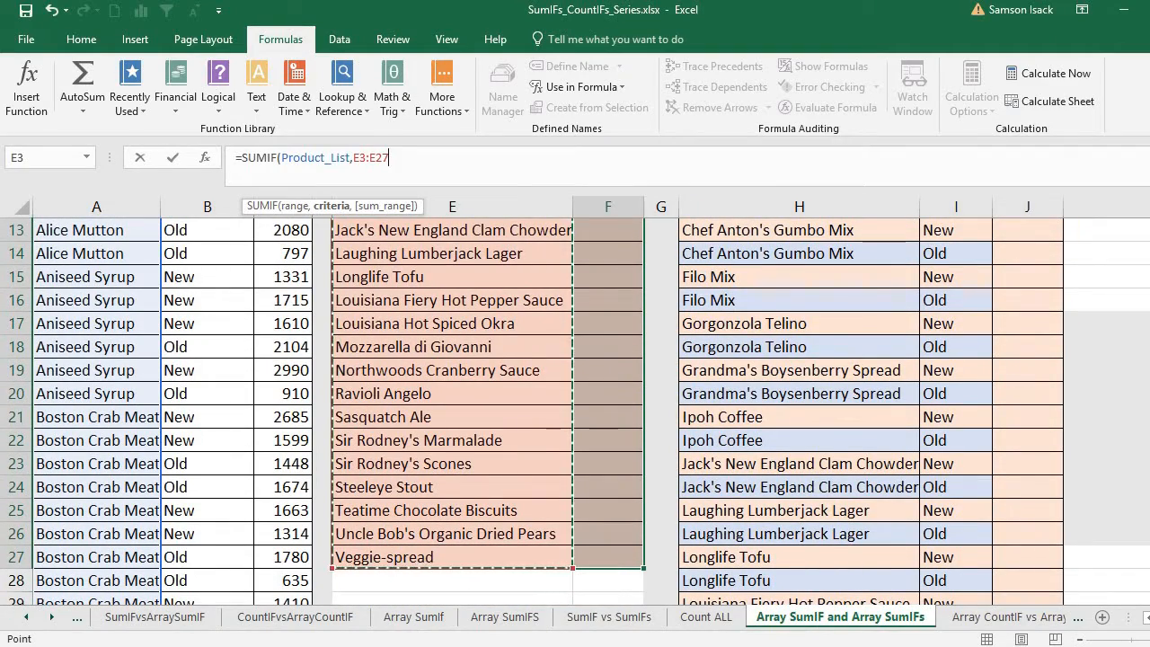
scroll(575, 405, "up", 4)
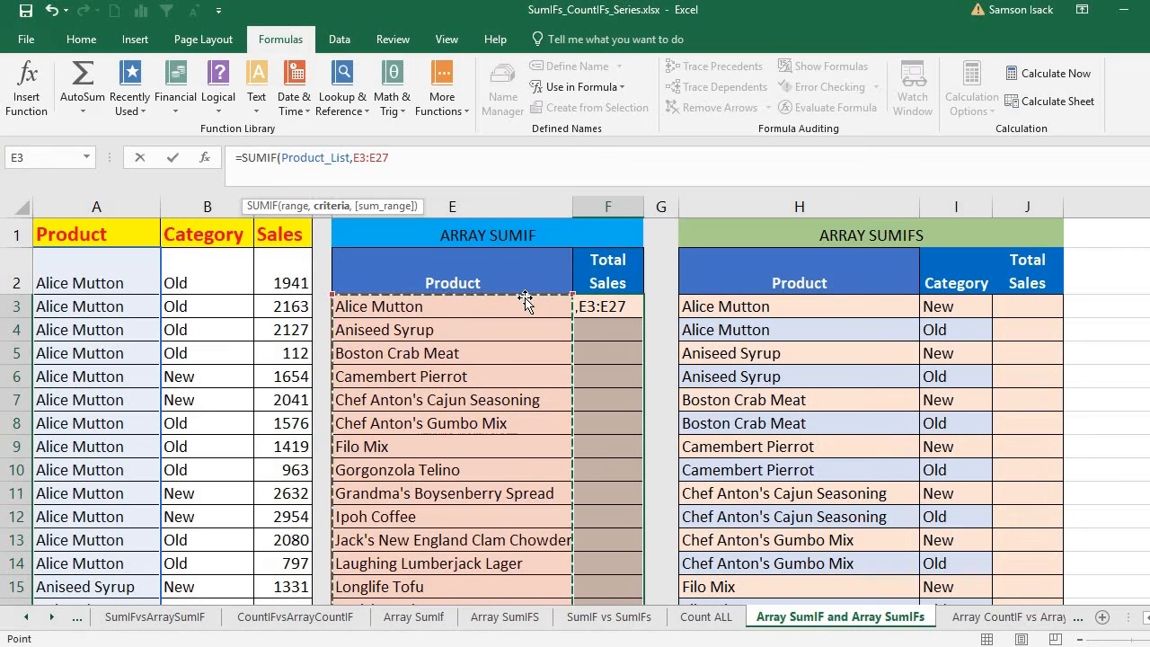
type(",")
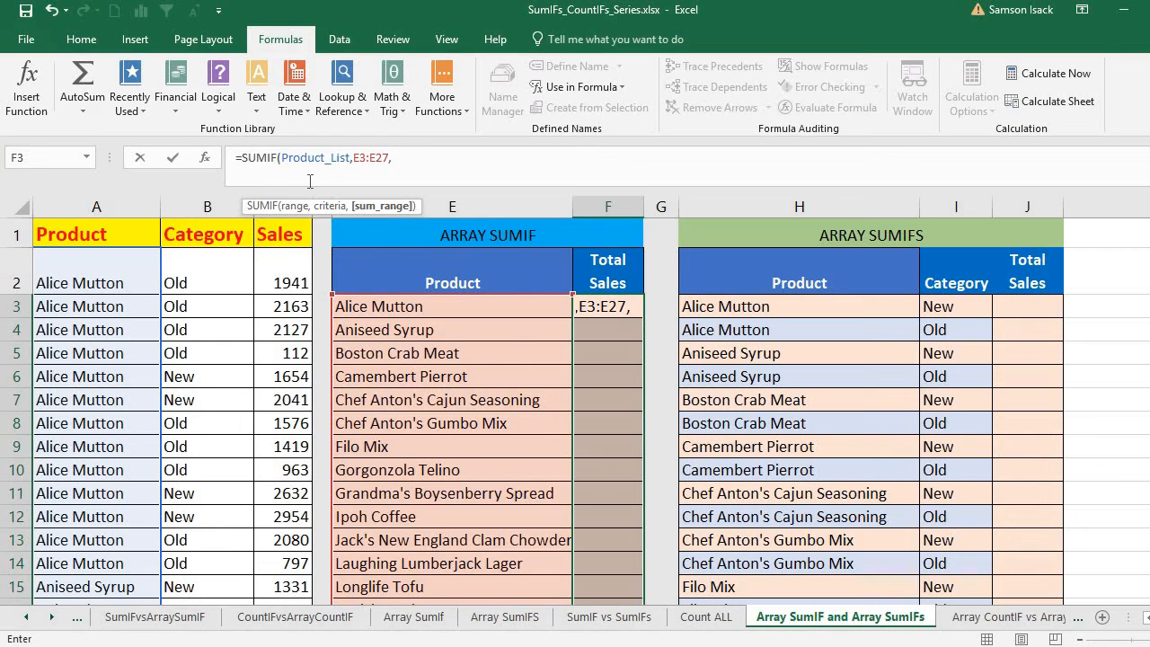
type("Sa")
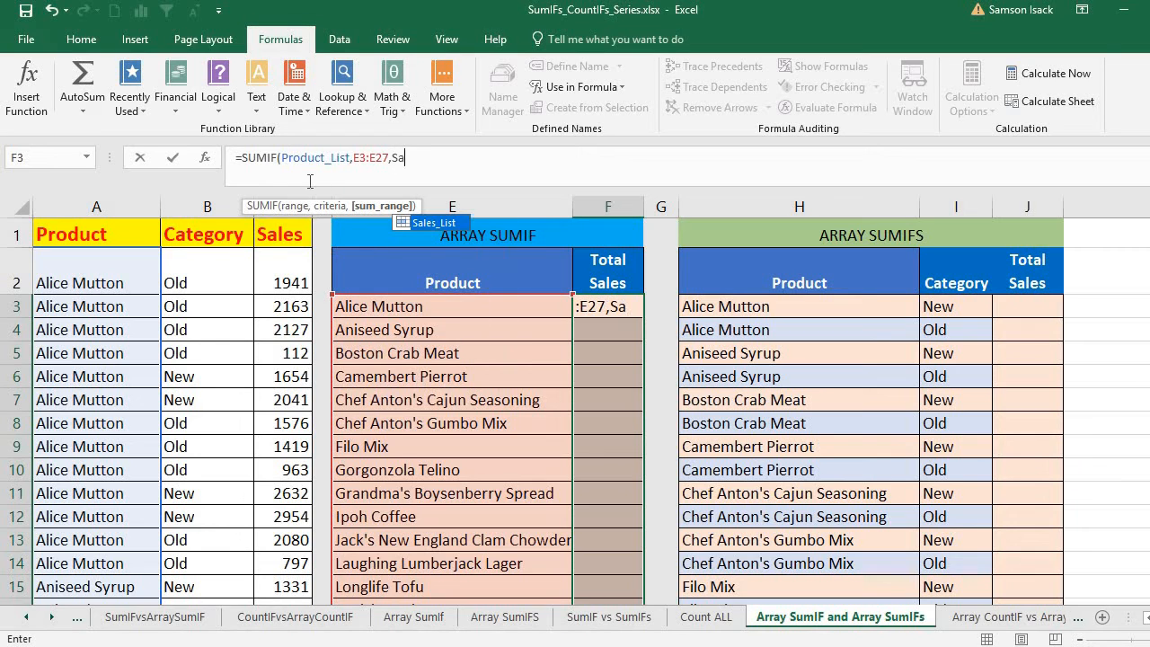
double_click(453, 227)
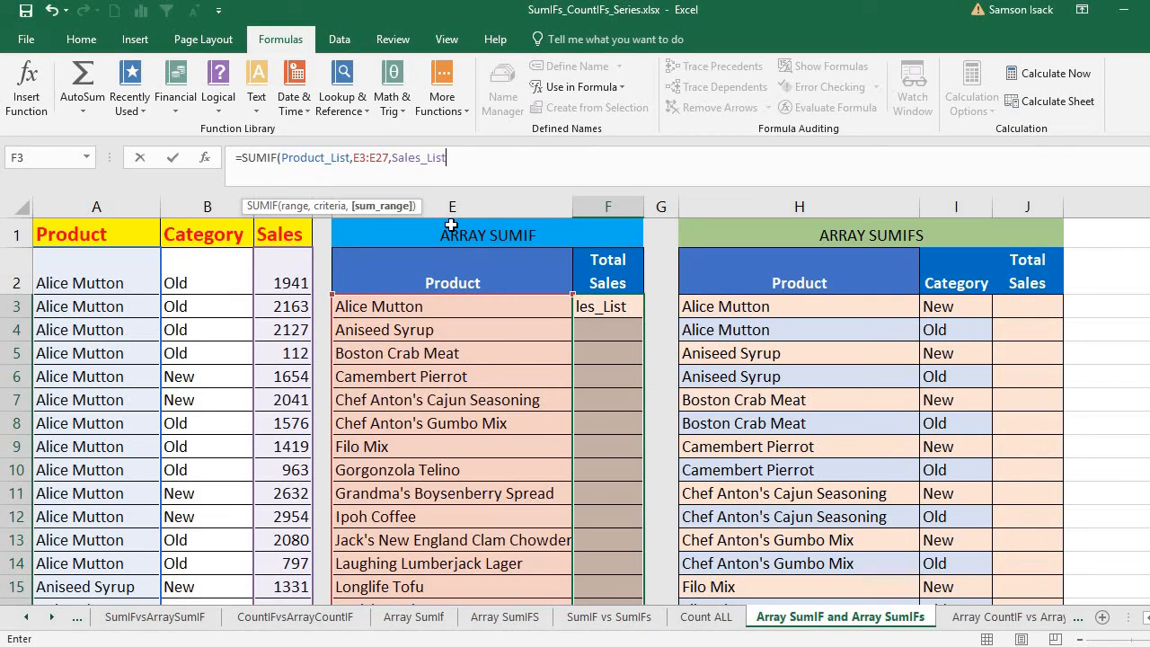
type(")")
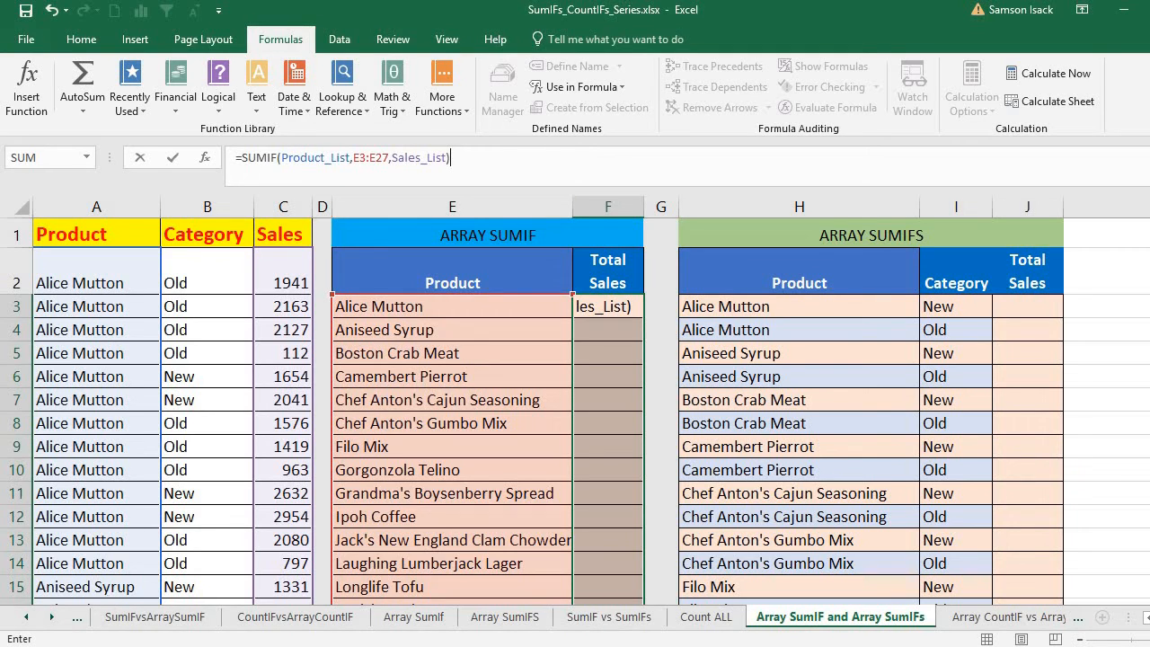
scroll(323, 585, "down", 1)
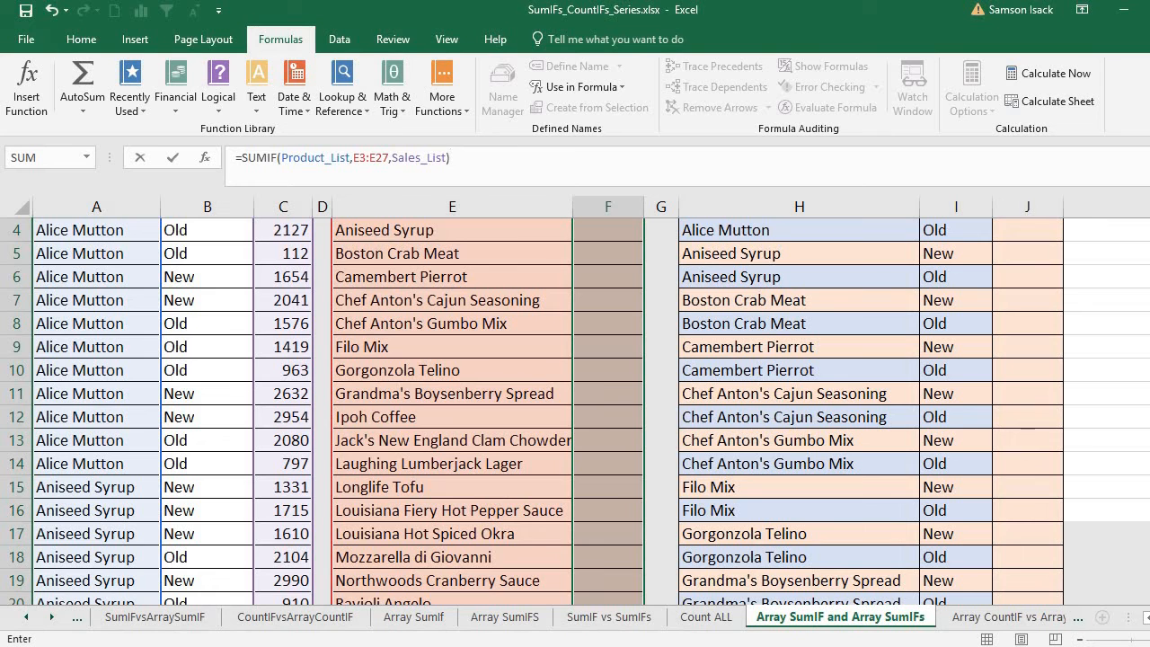
scroll(575, 411, "up", 1)
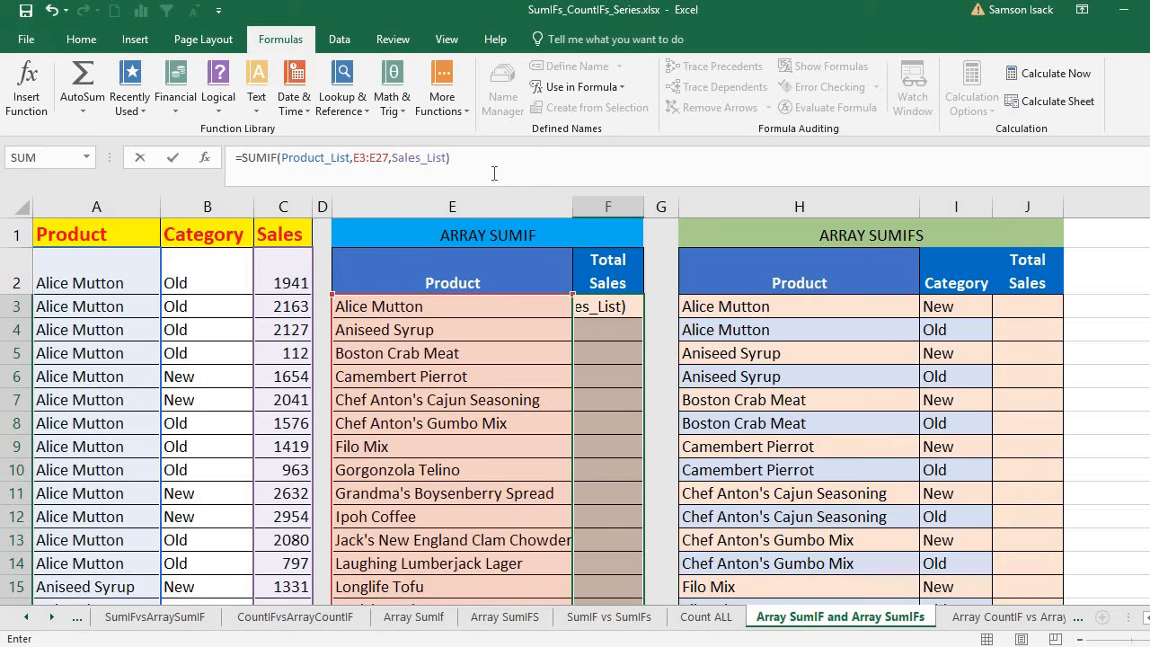
key("ctrl+shift+Return")
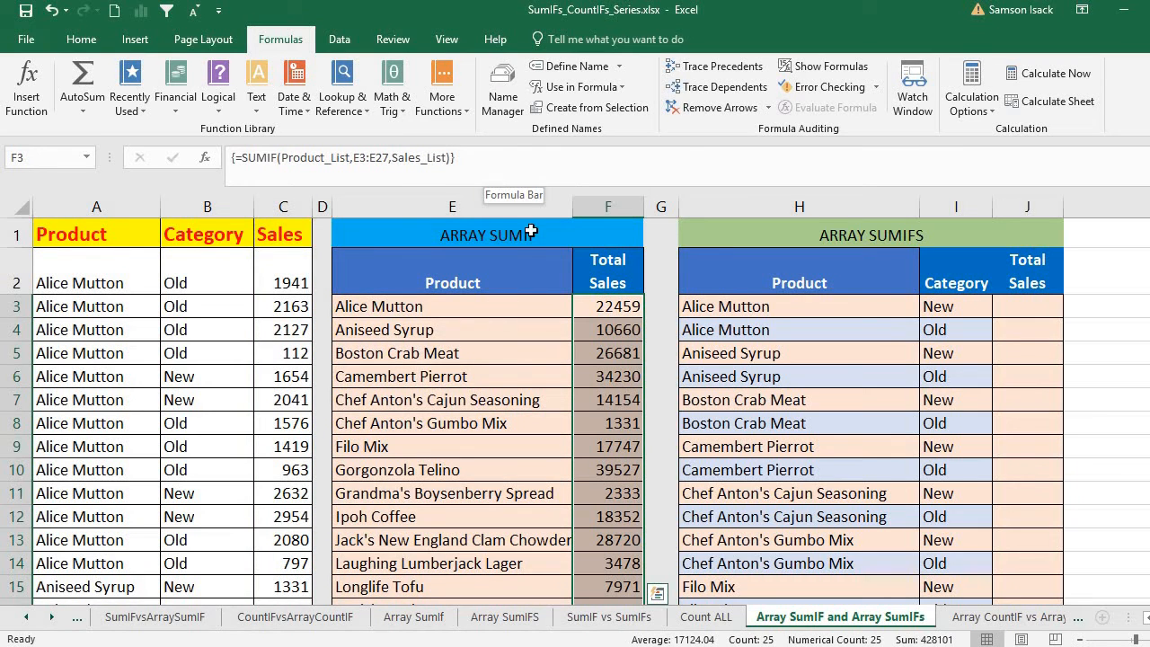
Inspect the array SUMIF formula in several Total Sales cells of column F, comparing F3 with F4.
left_click(603, 307)
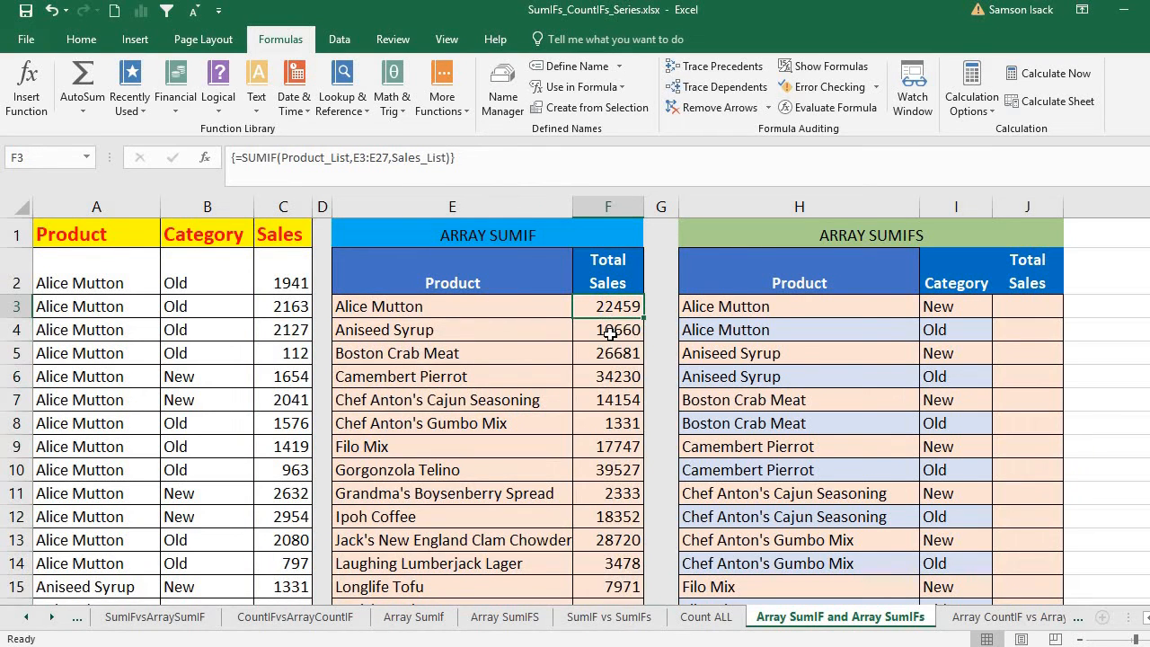
left_click(609, 331)
left_click(609, 370)
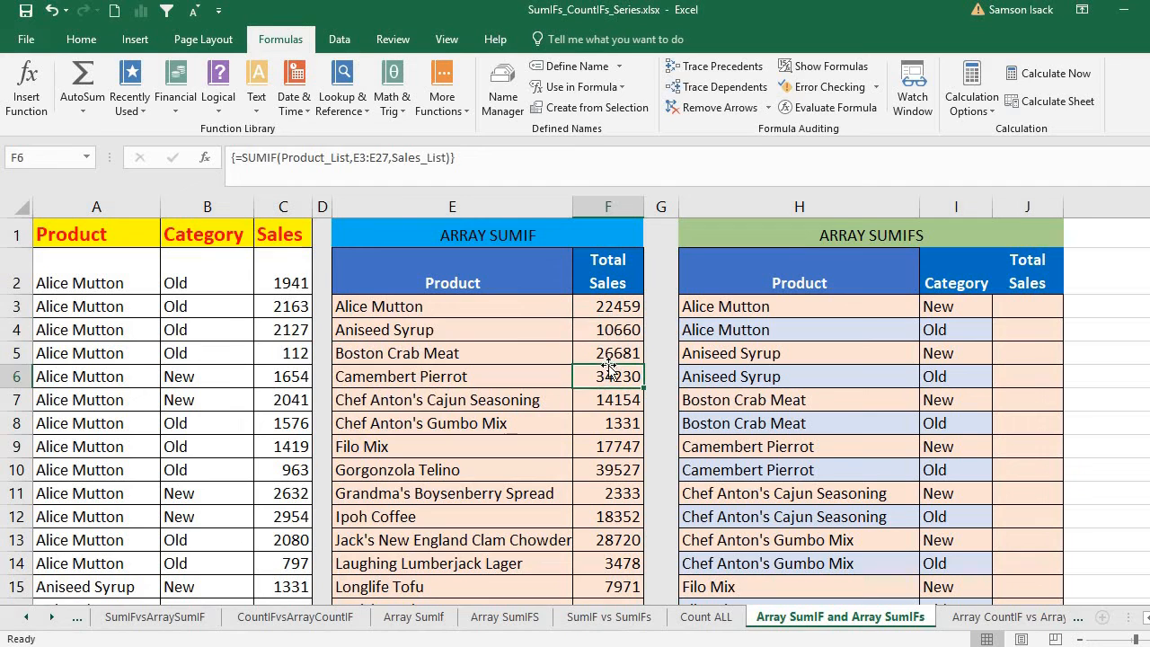
left_click(605, 424)
left_click(601, 479)
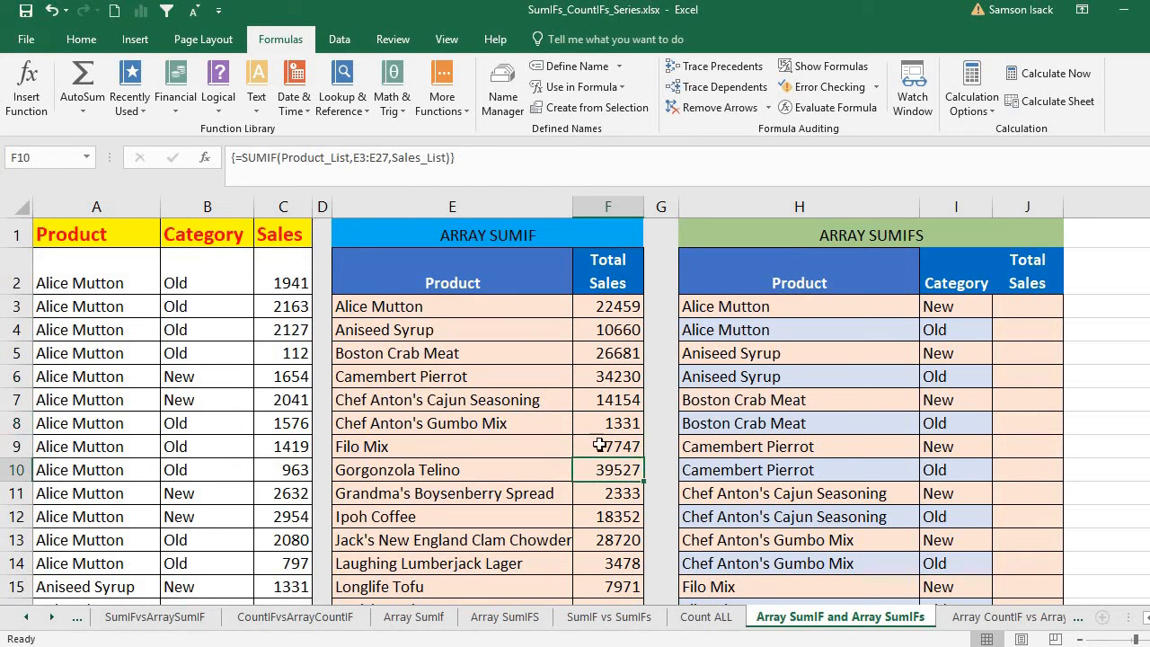
left_click(604, 304)
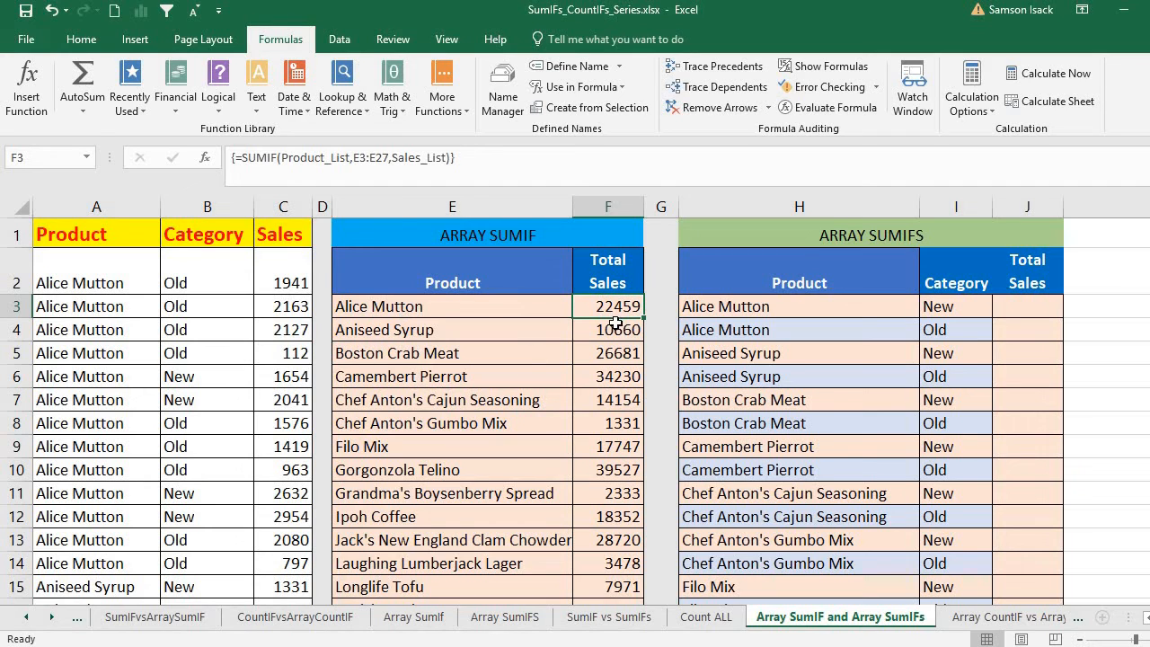
left_click(616, 328)
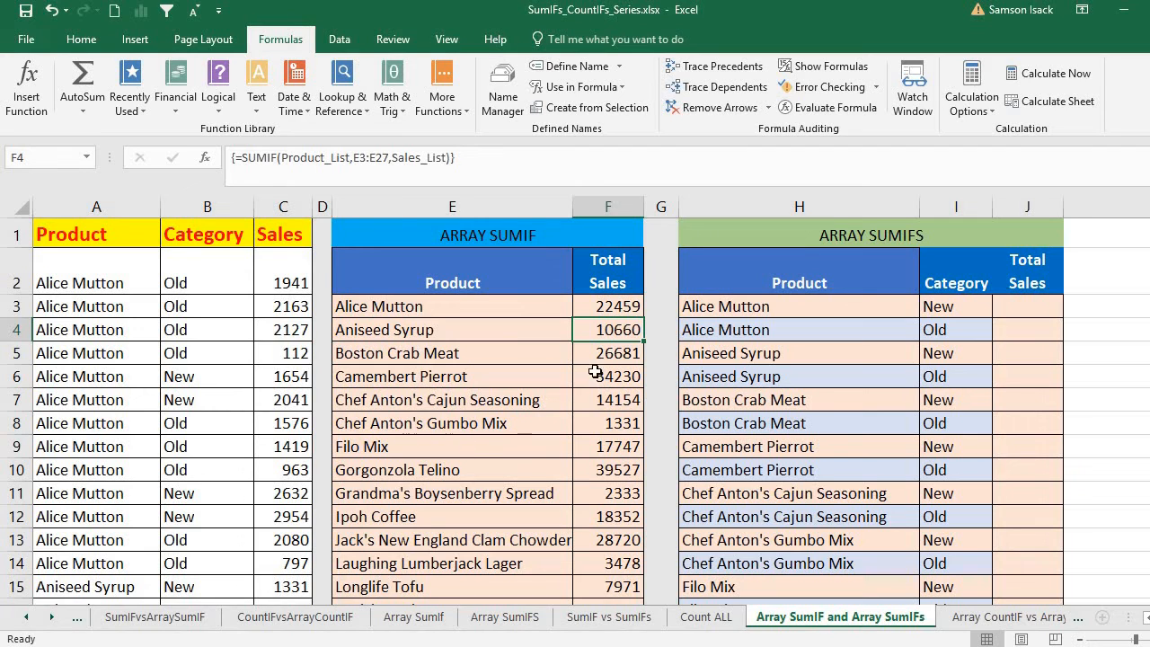
left_click(601, 303)
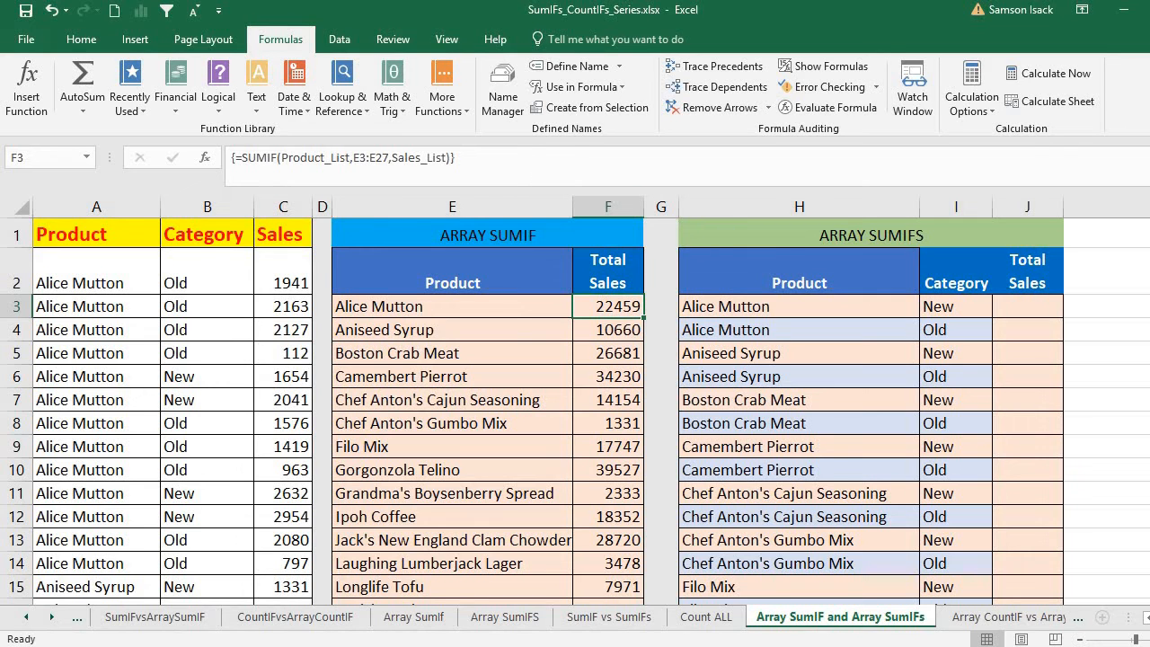
Add up the product totals with =SUM(F3:F27) in F28, directly below the ARRAY SUMIF table.
mouse_move(1149, 230)
left_mouse_down()
mouse_move(1149, 279)
mouse_move(1148, 231)
left_mouse_up()
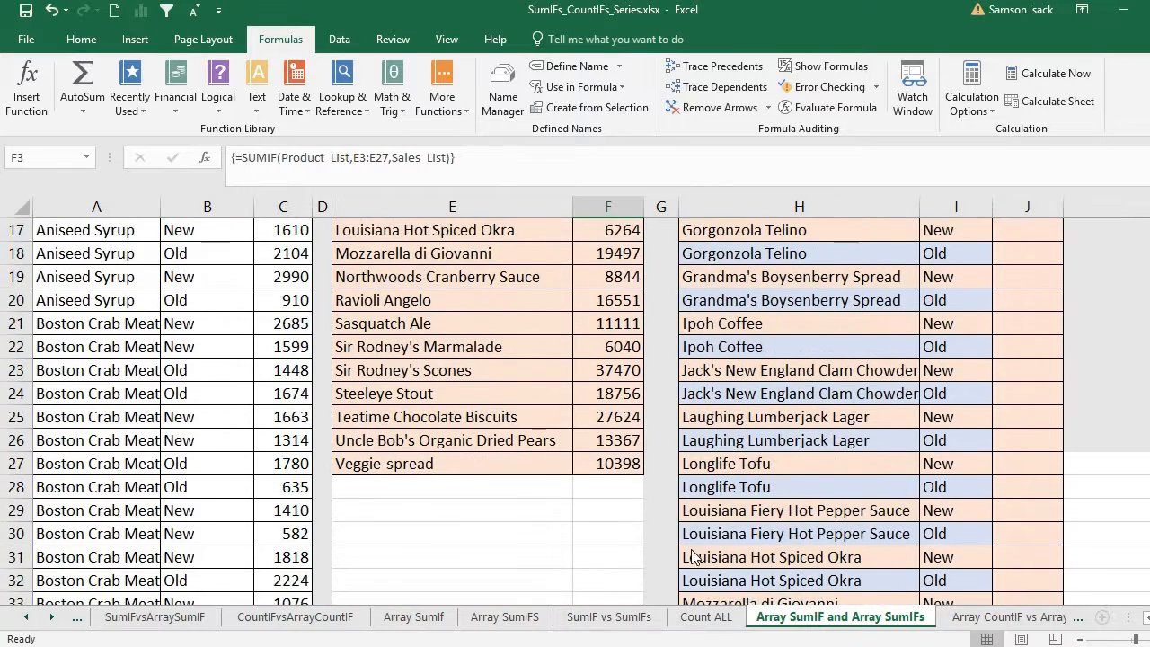
left_click(624, 491)
type("=")
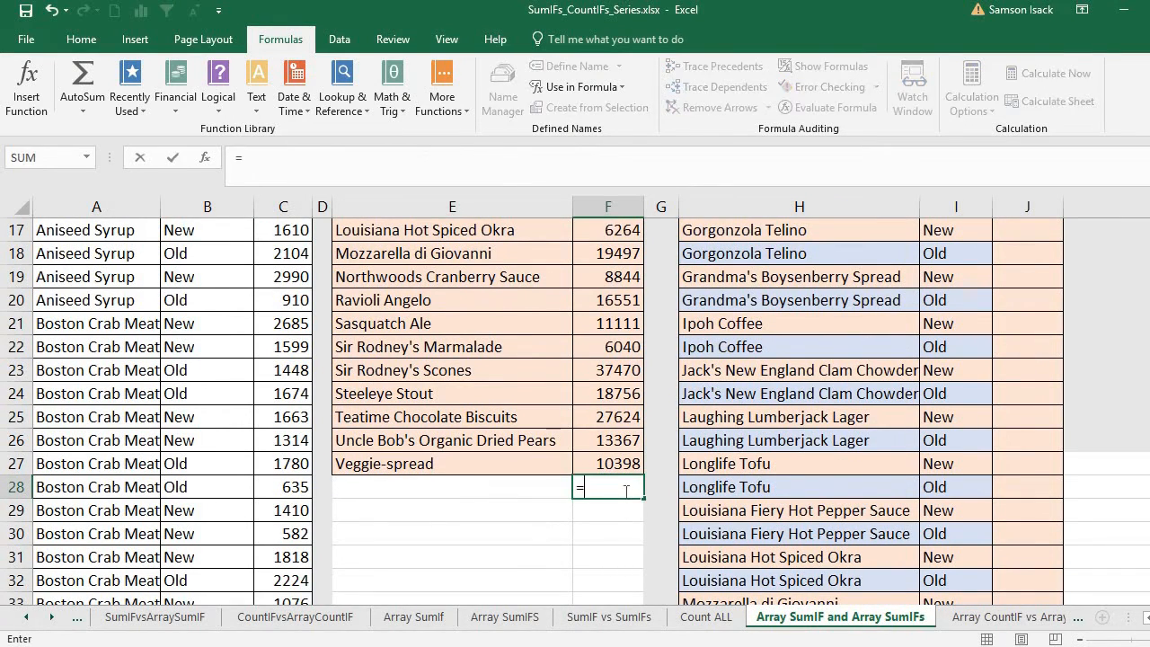
type("SUM(")
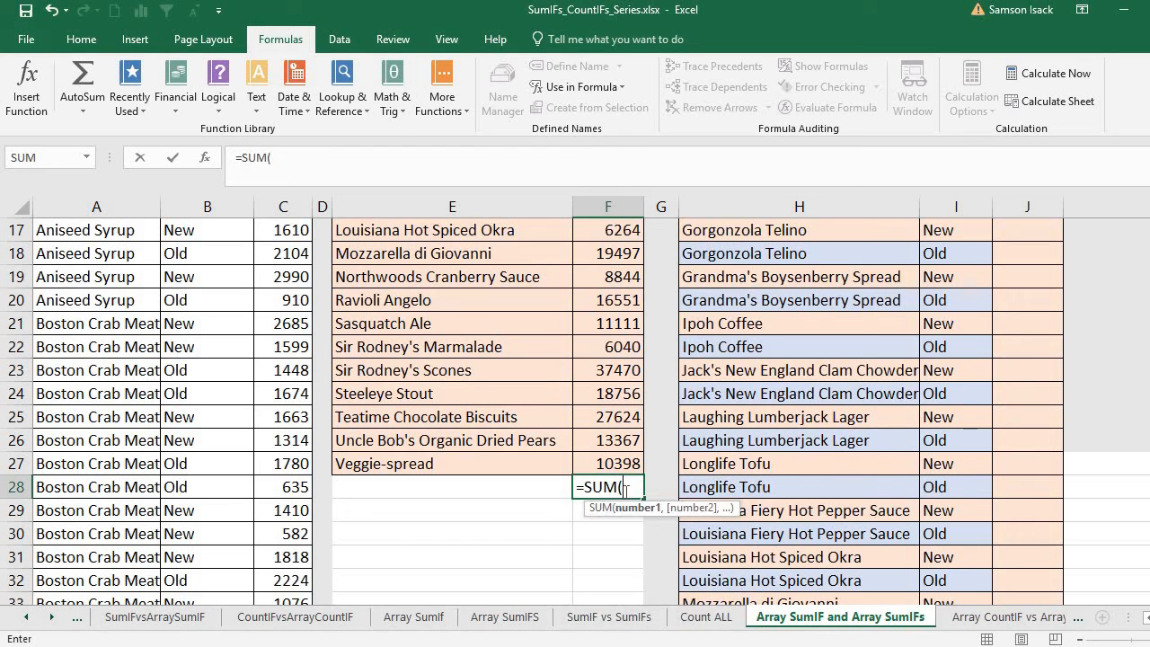
left_click_drag(622, 464, 621, 307)
type(")")
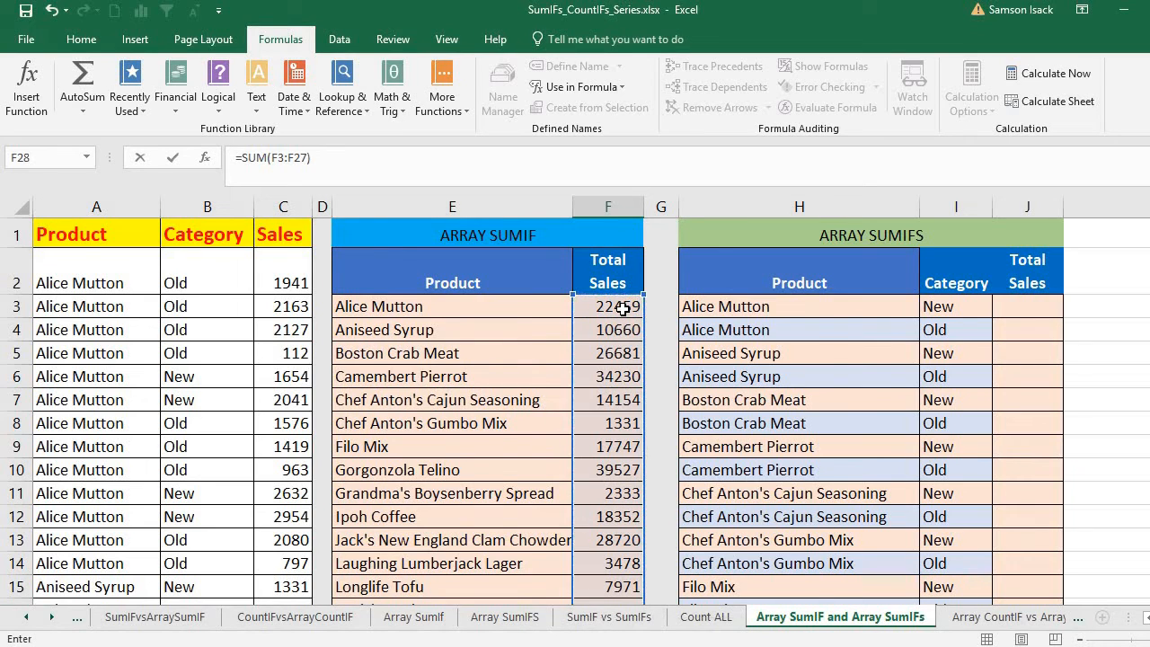
key("Return")
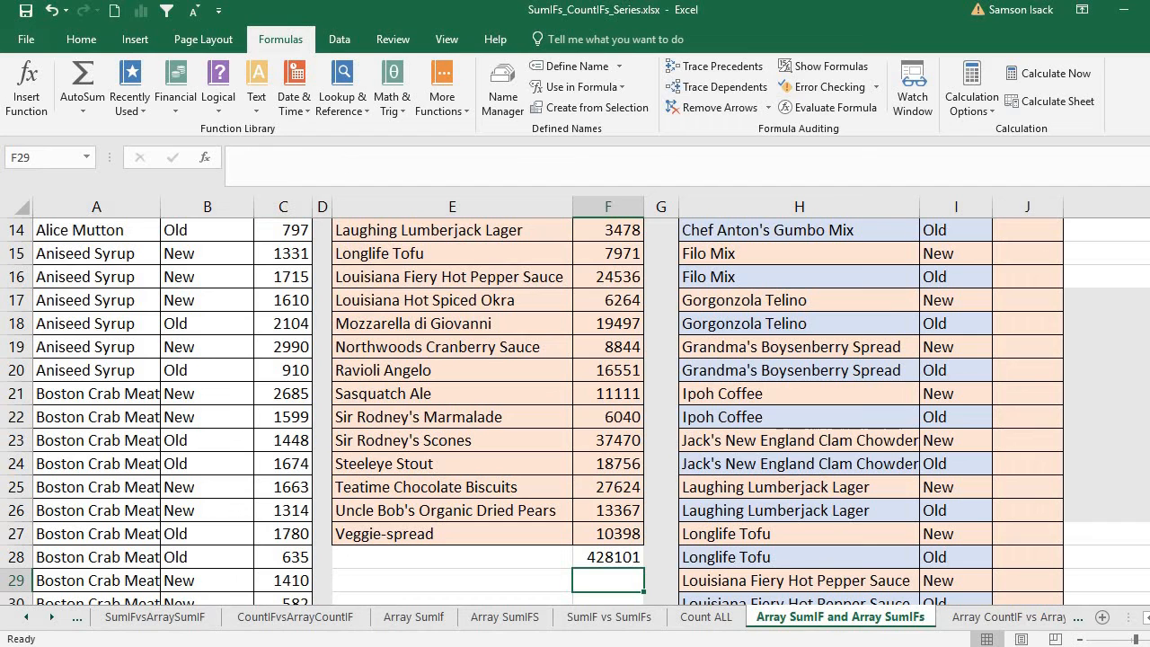
Check the sum of the Sales figures in column C against the combined product totals.
left_click_drag(1149, 244, 1149, 220)
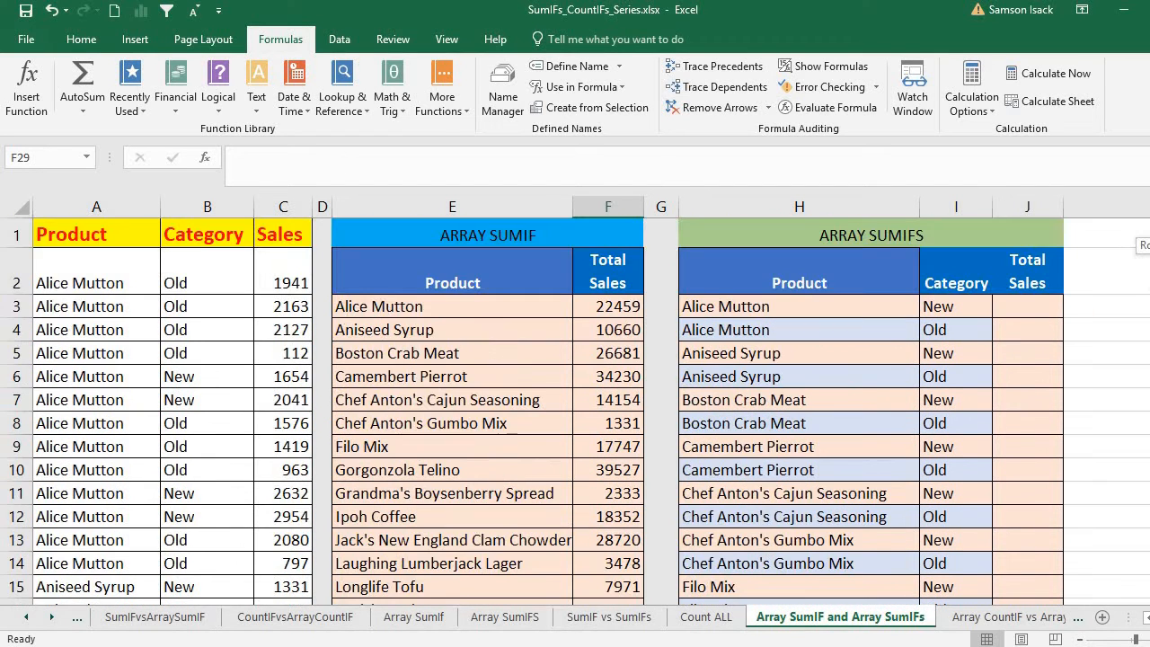
left_click(286, 205)
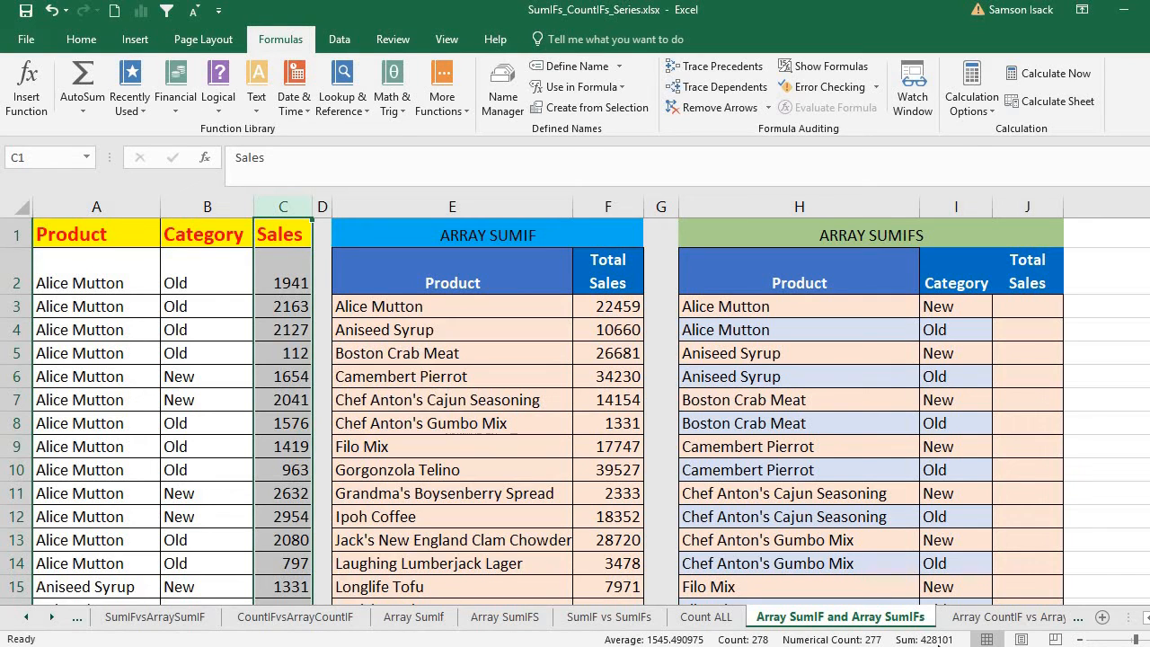
left_click(1006, 616)
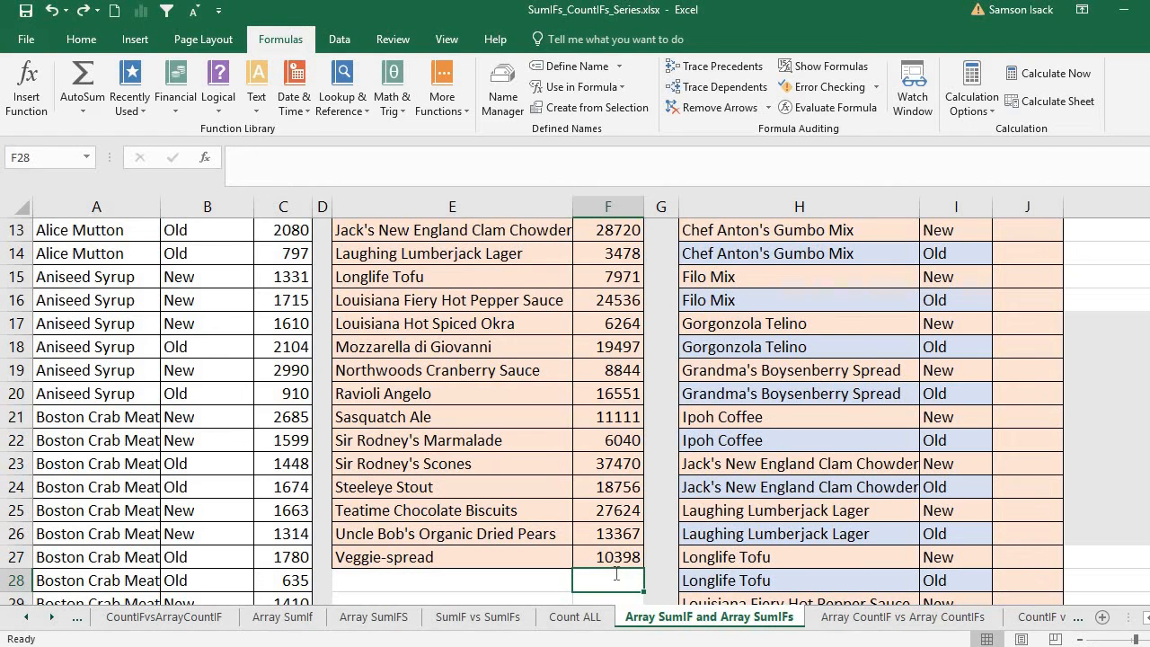
Re-enter the SUM of F3:F27 in the empty cell F28 beneath the product totals.
type("=SUM")
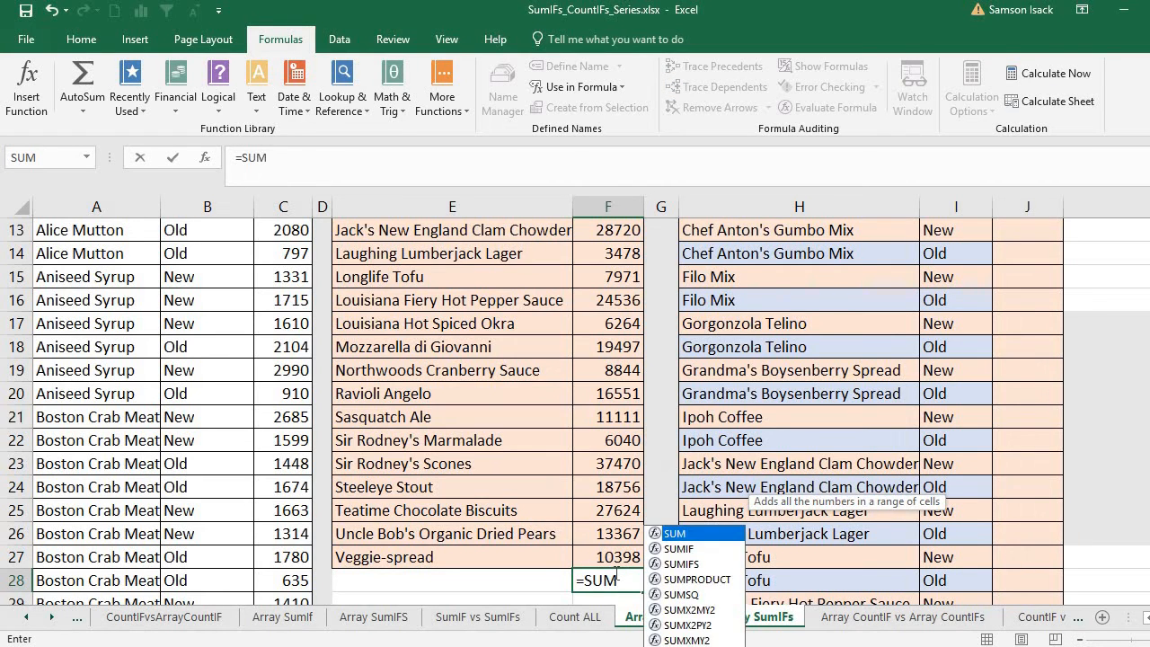
type("(")
left_click_drag(608, 557, 610, 307)
key("Return")
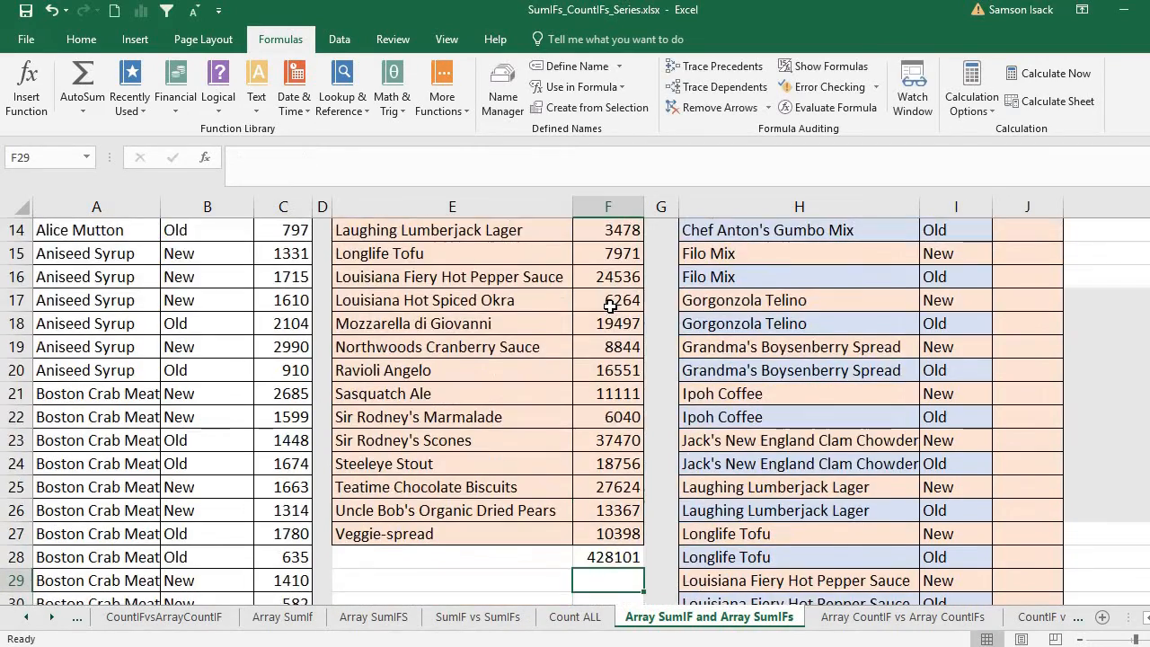
Review the SUM formula in F28 and the array SUMIF formula in F3.
left_click(620, 558)
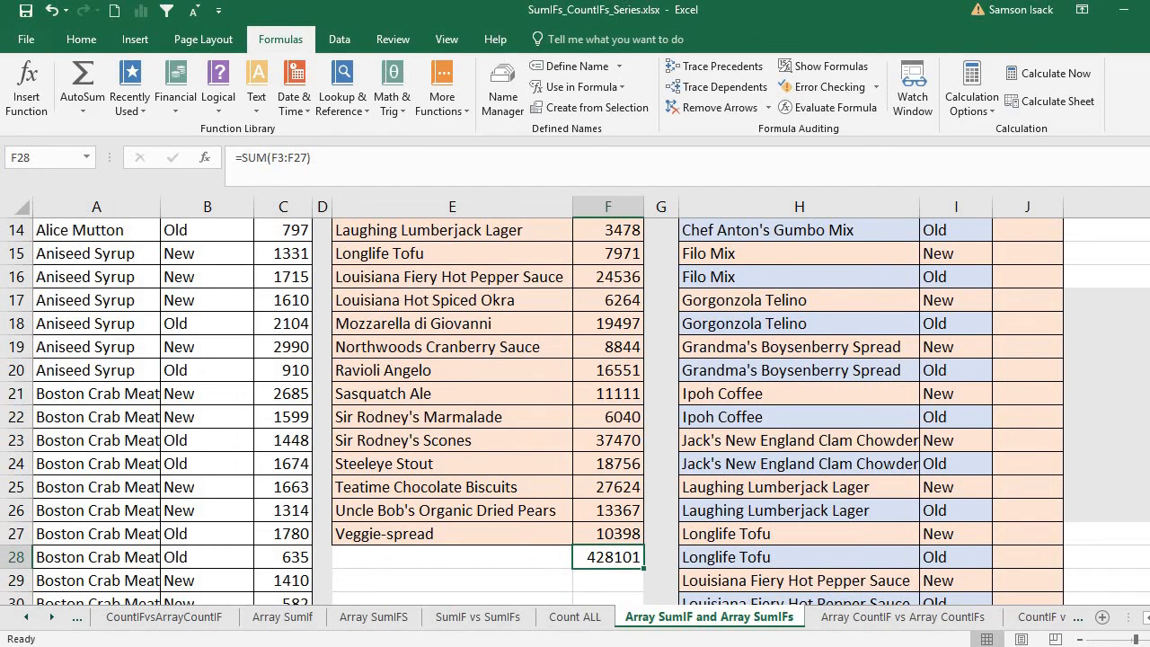
scroll(575, 404, "up", 5)
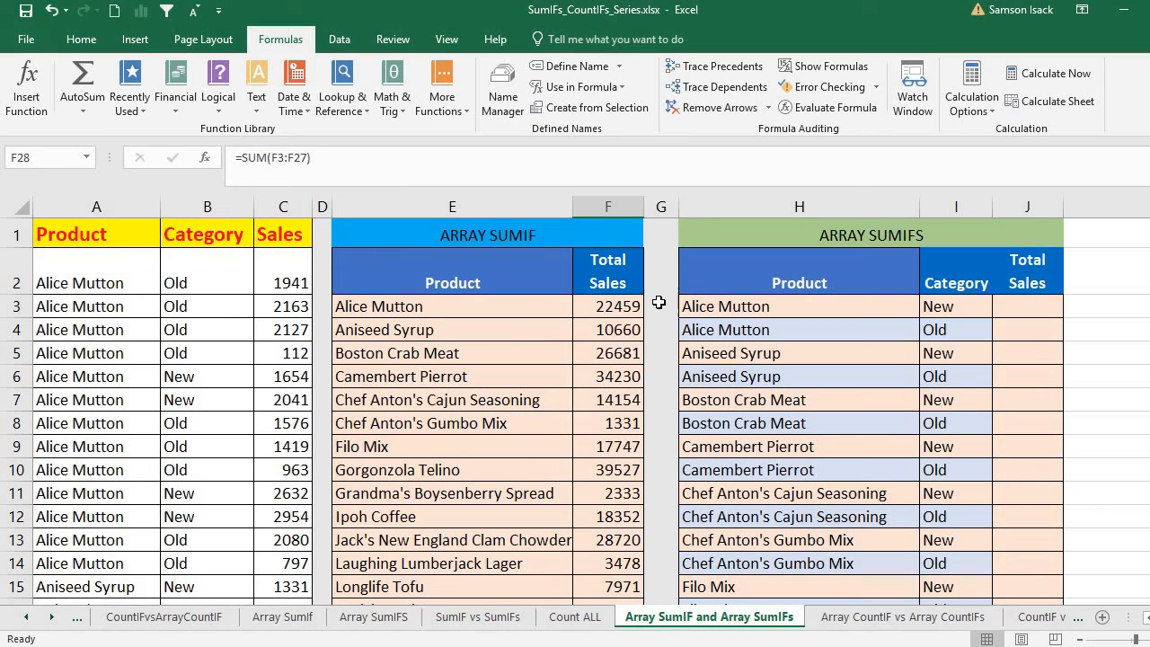
left_click(624, 311)
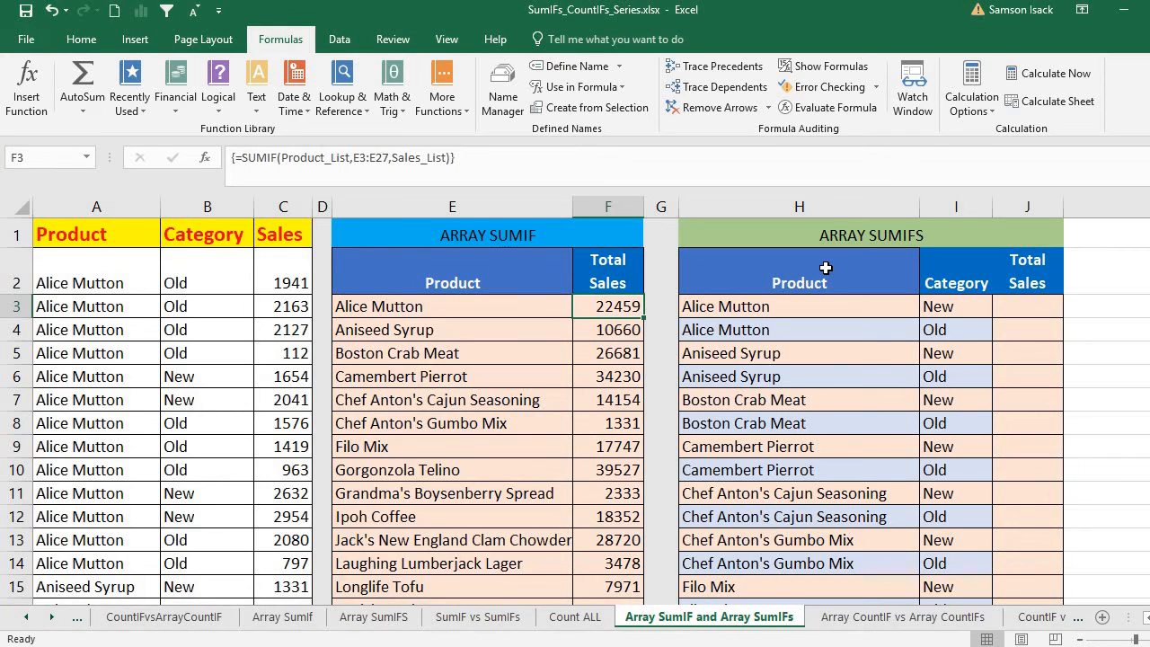
Examine the first row of the ARRAY SUMIFS table: its Total Sales, Product and Category cells.
left_click(1017, 307)
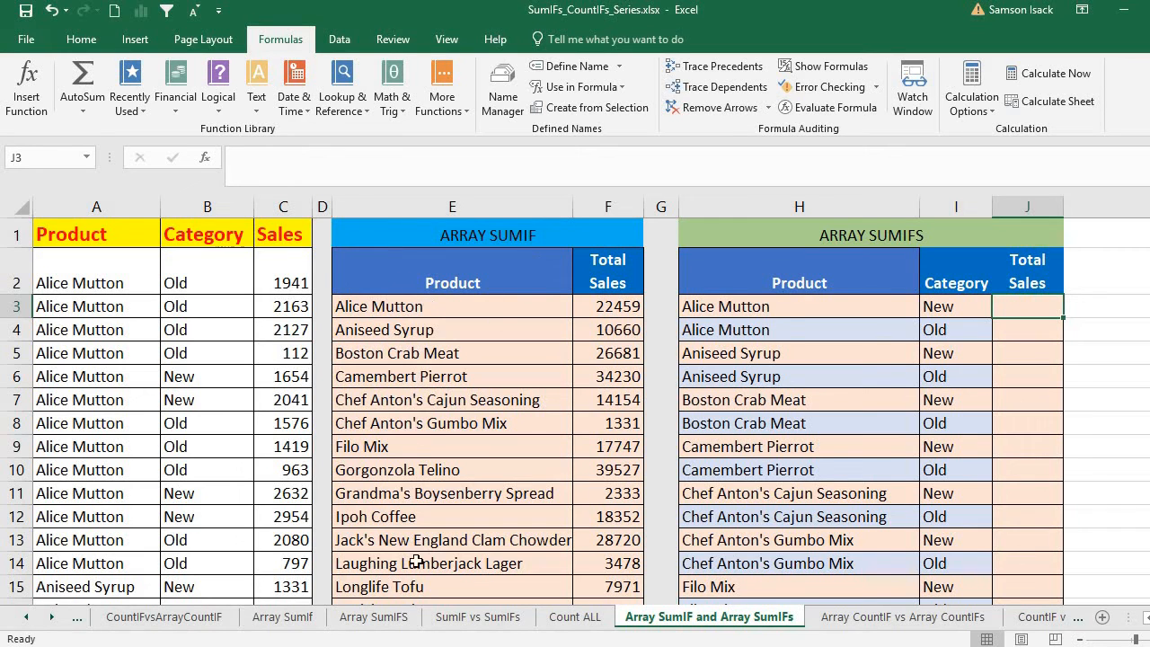
left_click(794, 303)
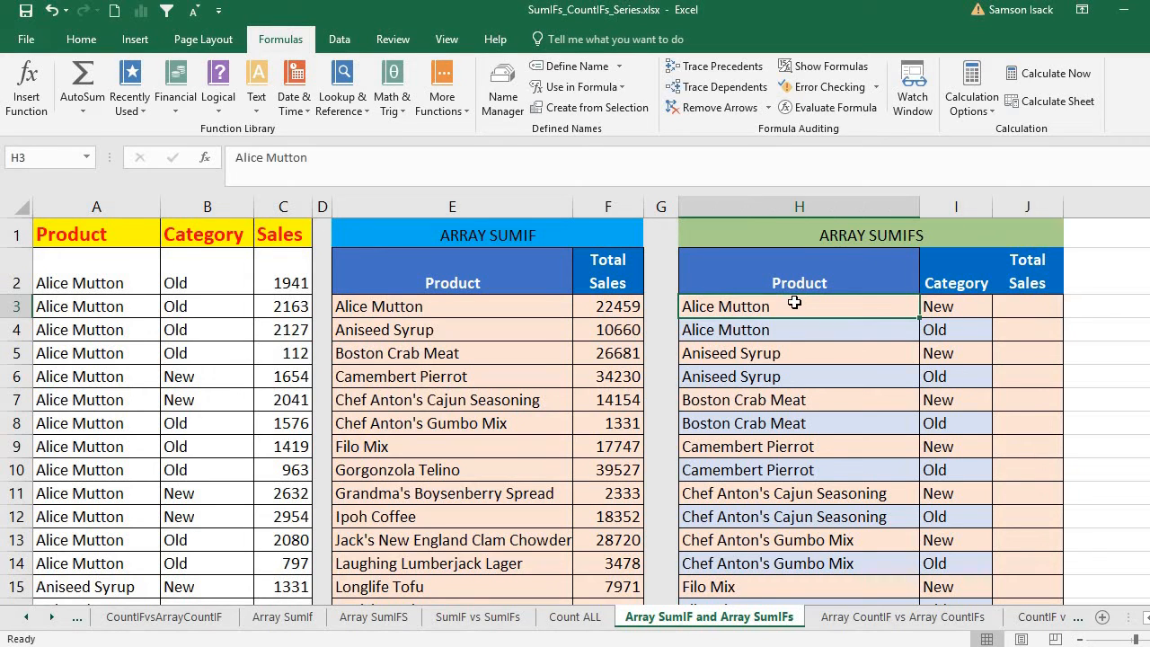
left_click(941, 310)
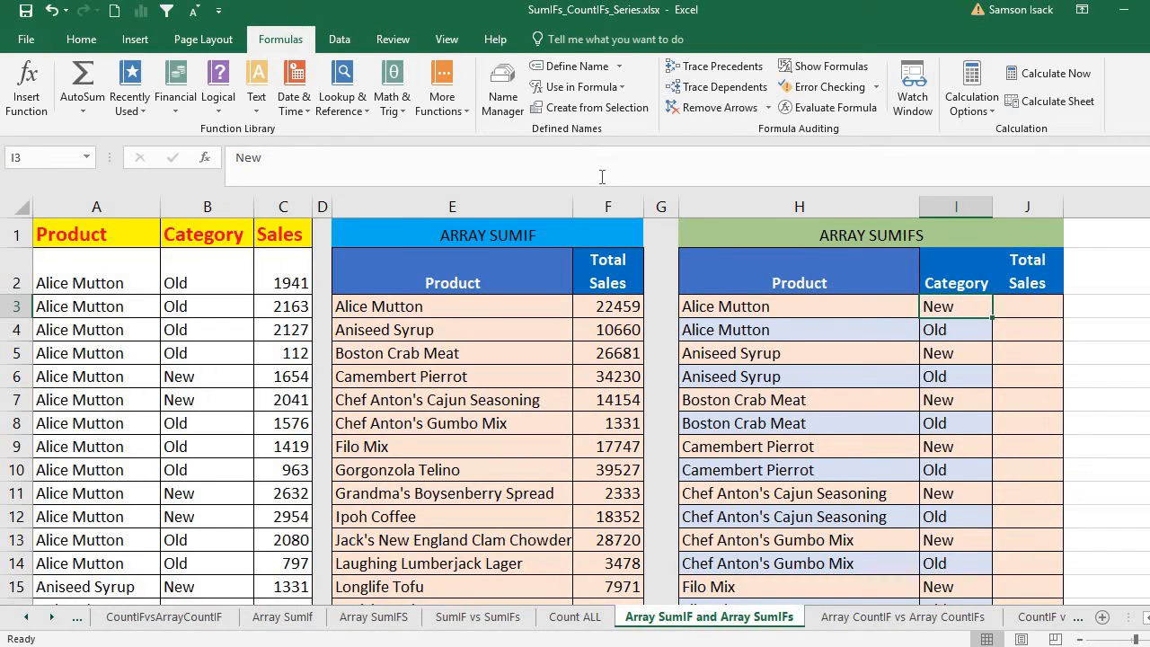
Hide columns E to G, which hold the ARRAY SUMIF table and its spacer column.
left_click(486, 203)
left_click_drag(486, 203, 654, 209)
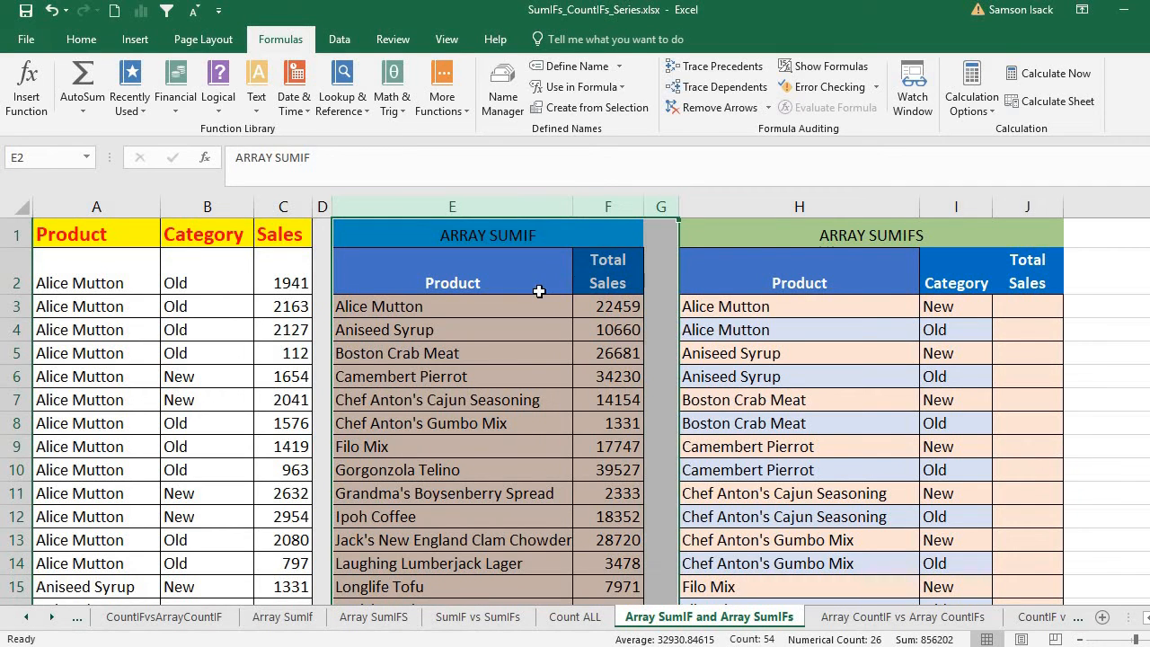
right_click(540, 291)
left_click(590, 528)
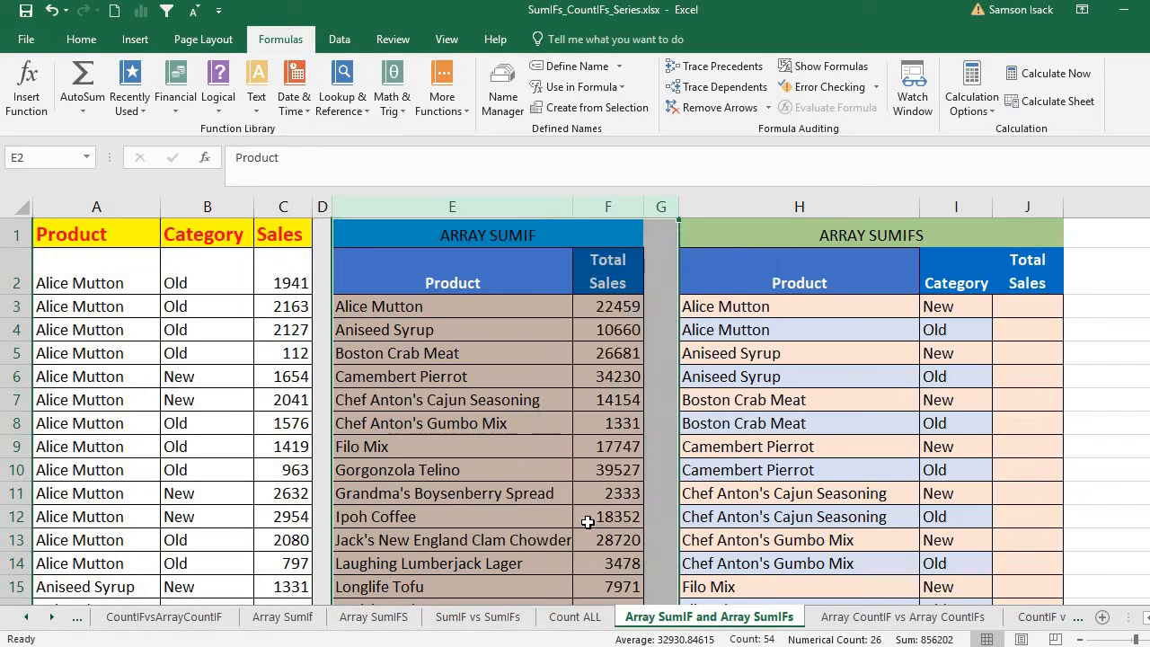
left_click(491, 352)
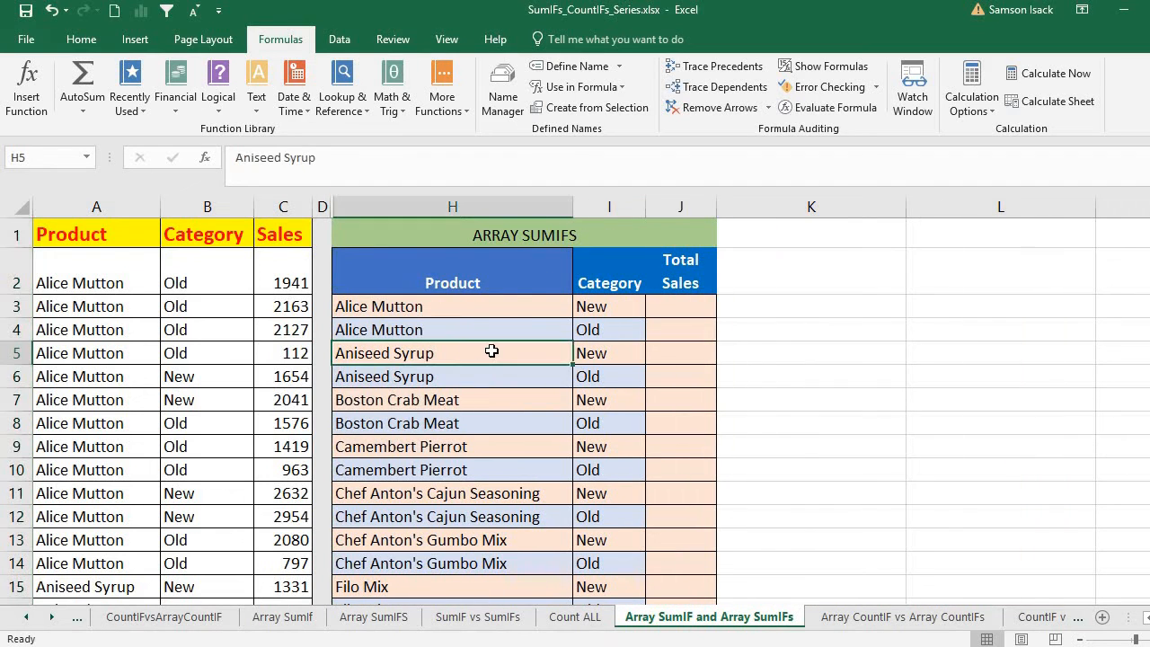
Examine how the ARRAY SUMIFS table pairs each product with the New and Old categories in rows 3 and 4.
left_click(513, 302)
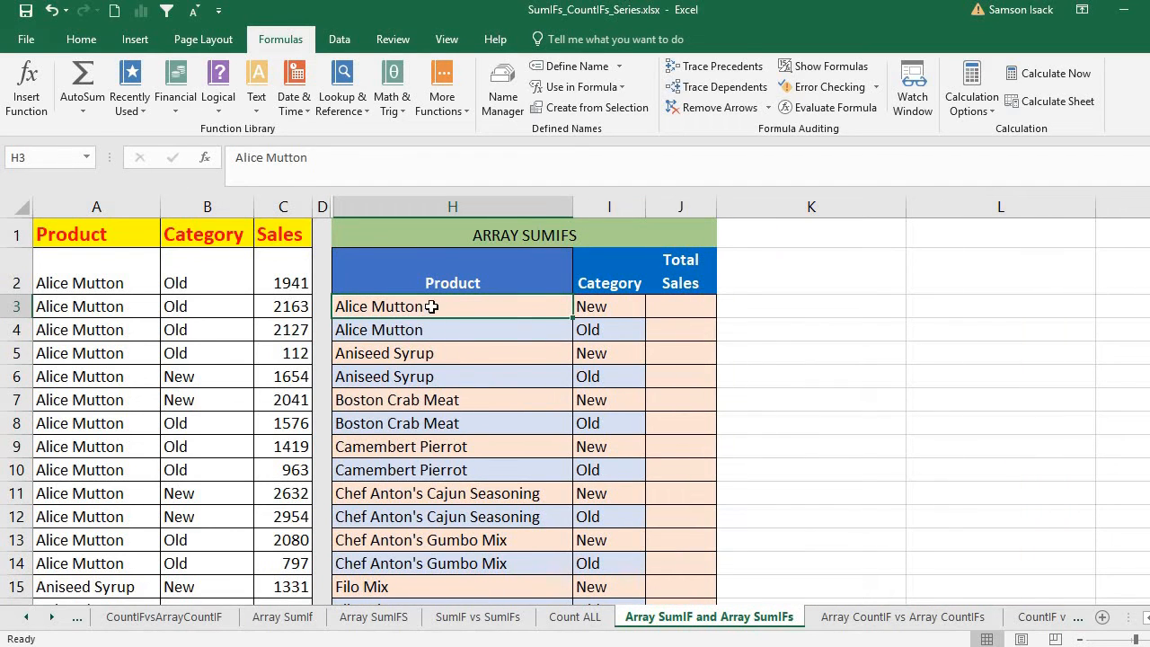
left_click(612, 306)
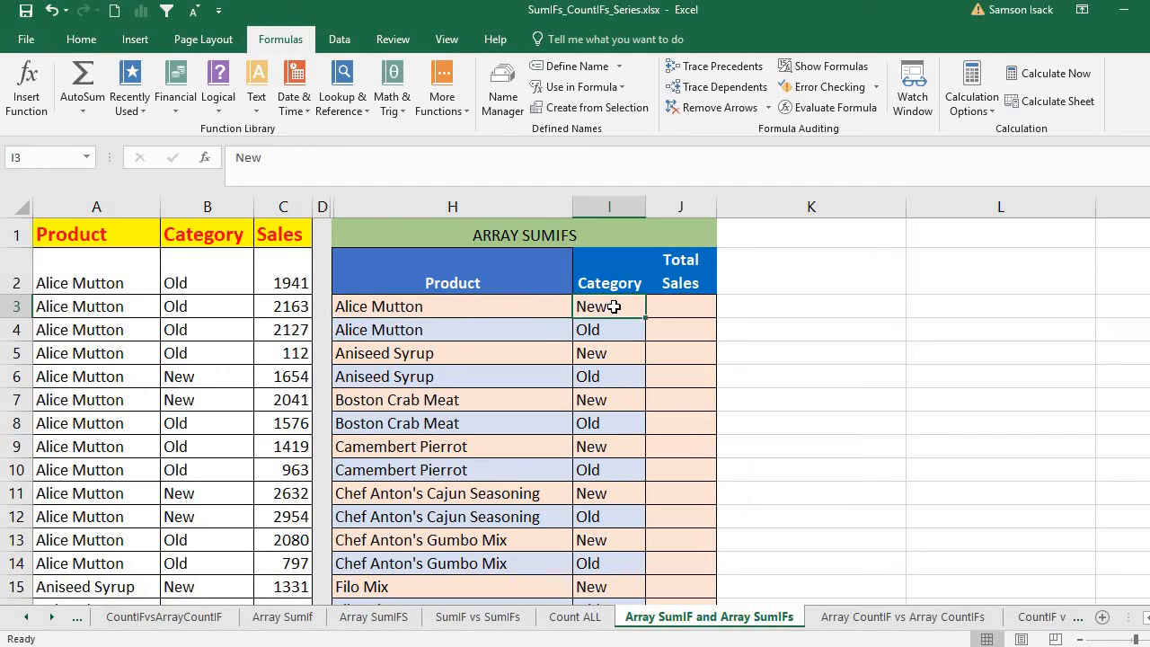
left_click(543, 329)
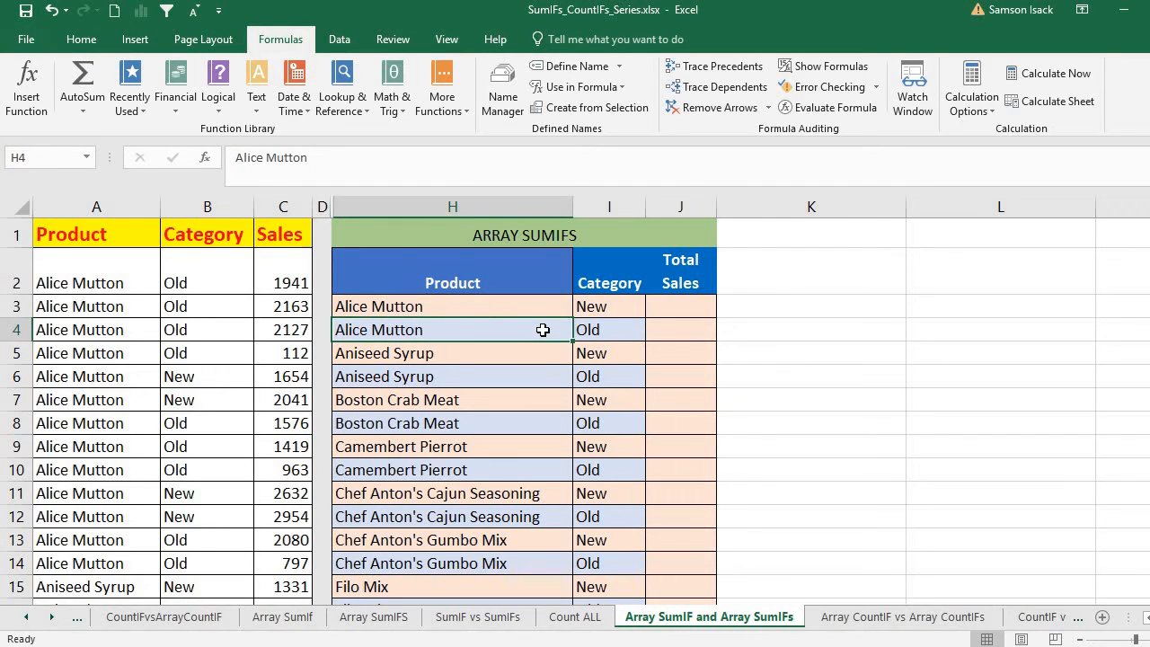
left_click(615, 306)
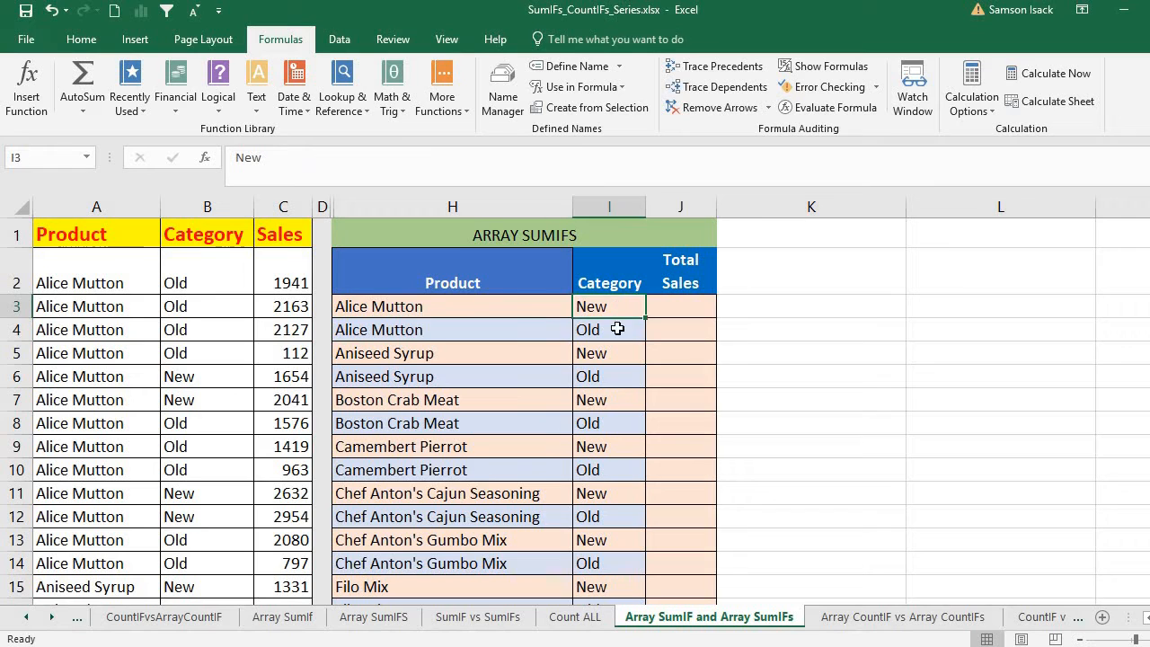
left_click(617, 329)
left_click(618, 312)
left_click(618, 328)
left_click(667, 312)
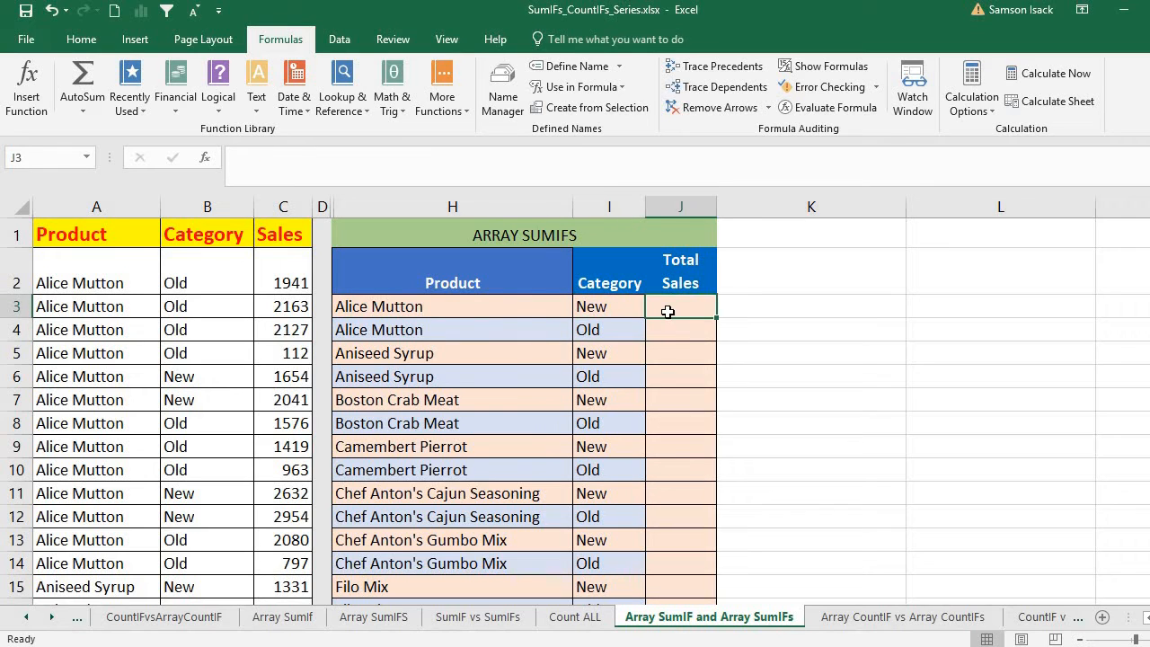
left_click_drag(519, 304, 617, 310)
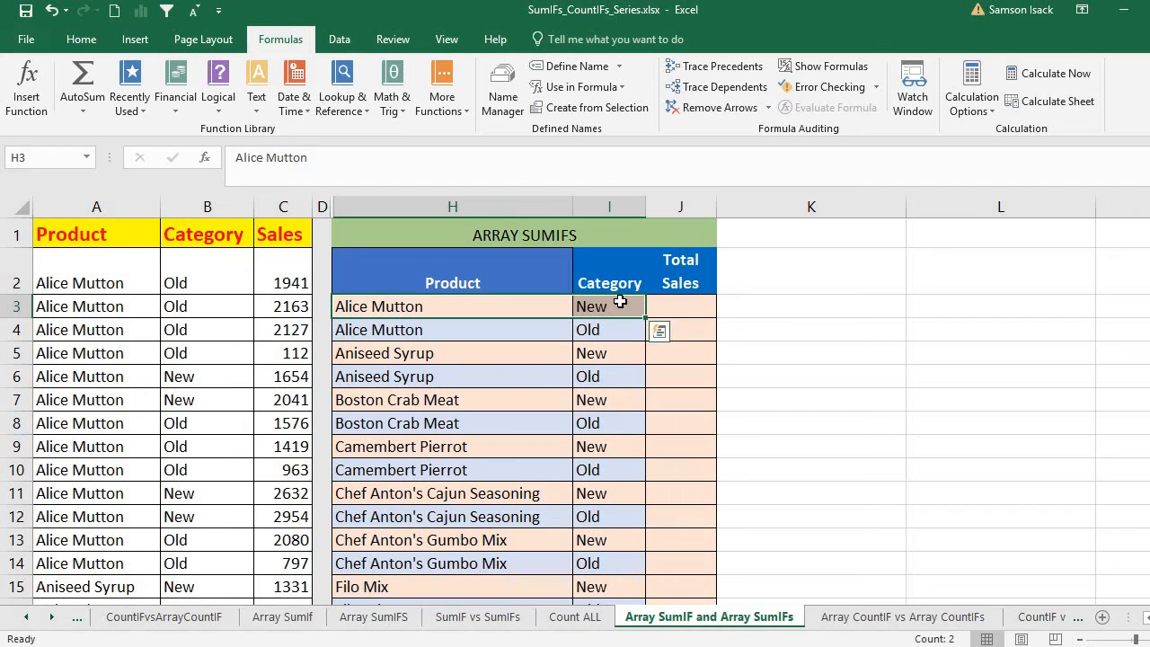
Start a SUMIFS formula in J3 with the named range Sales_List as the sum range.
left_click(665, 311)
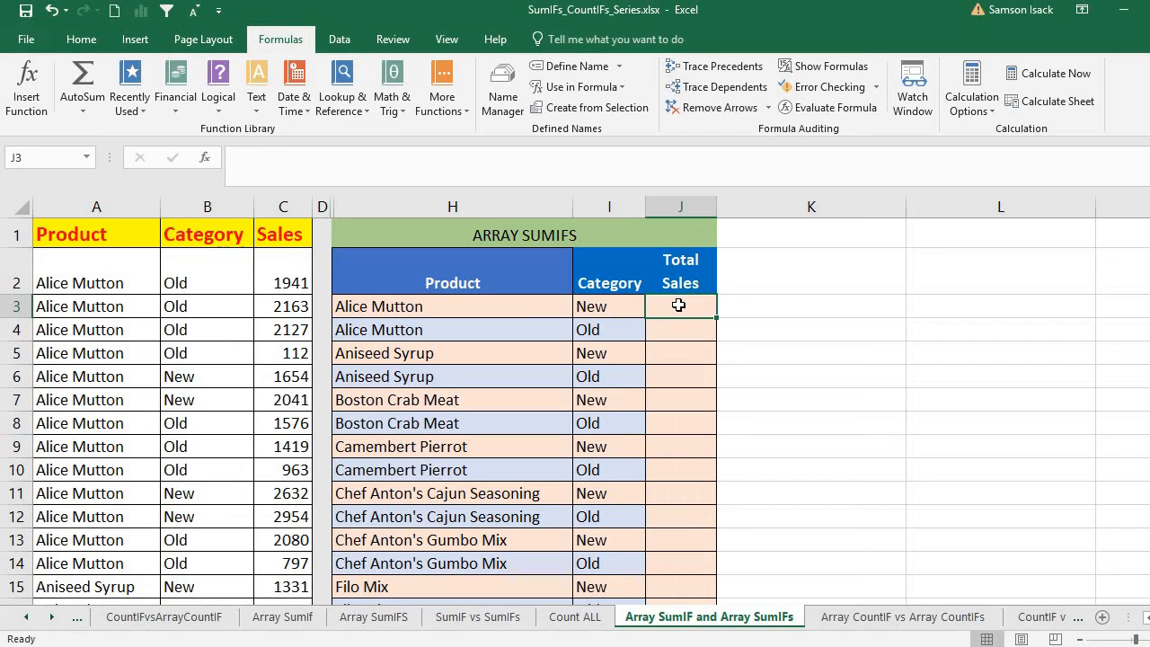
type("=")
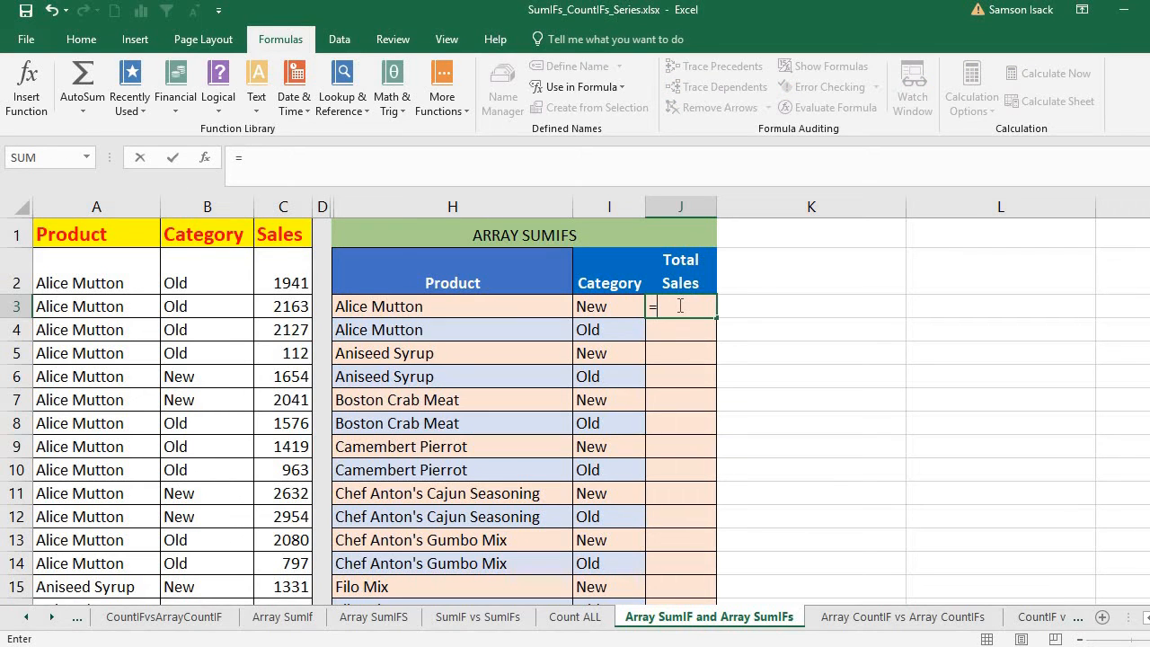
type("SUMI")
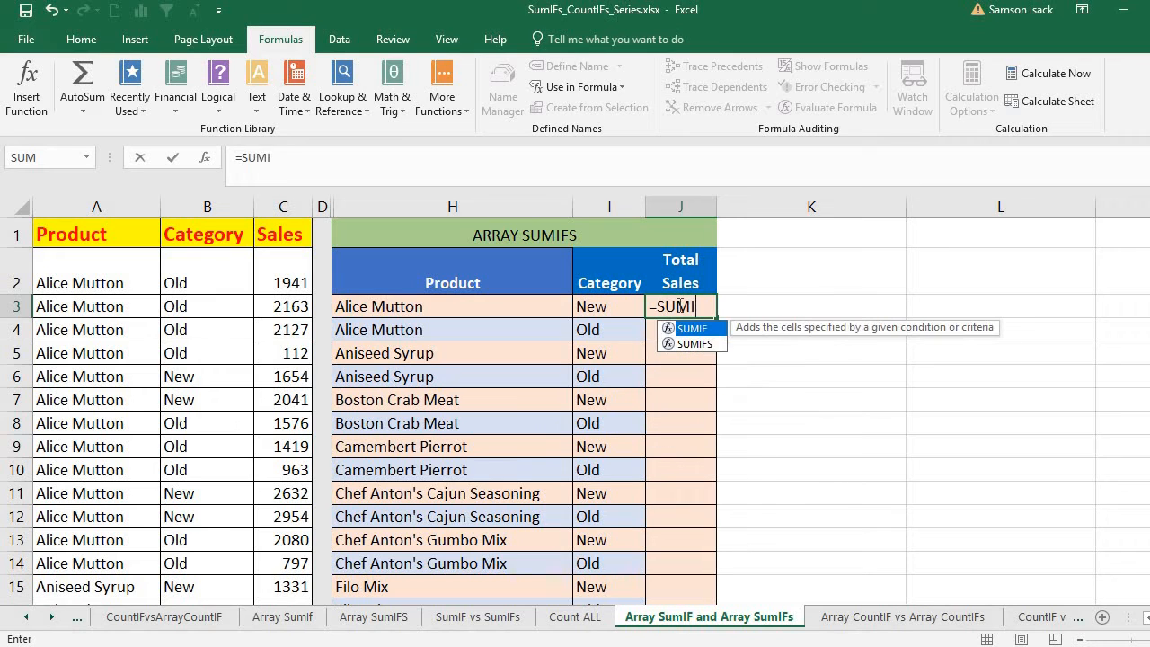
type("FS(")
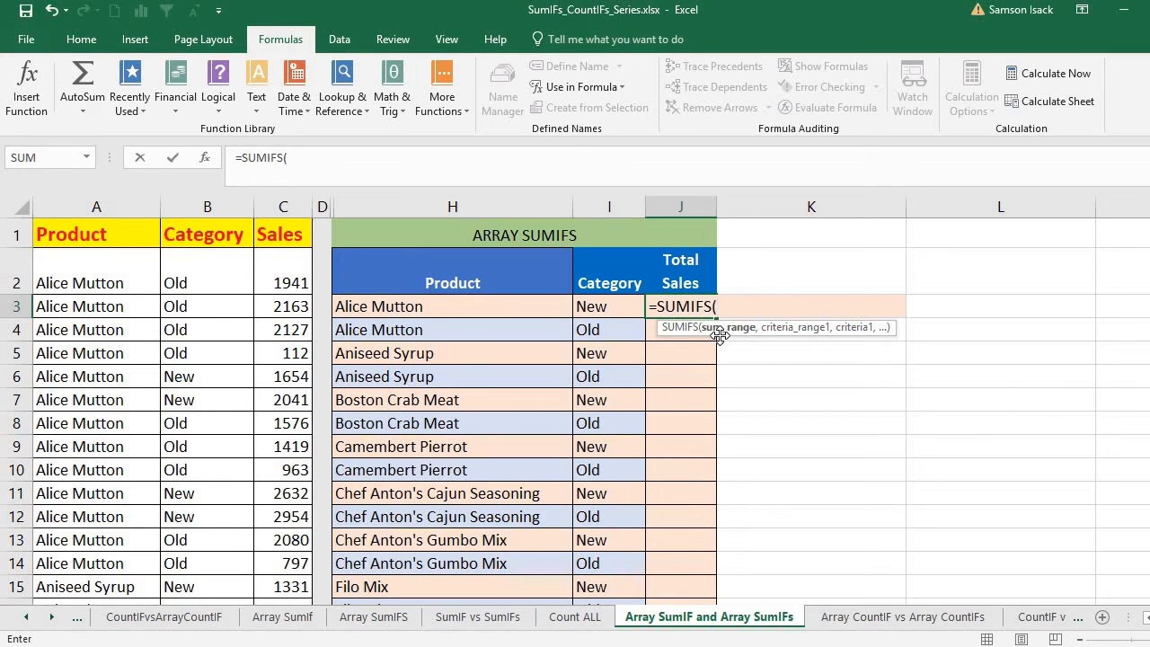
type("Sale")
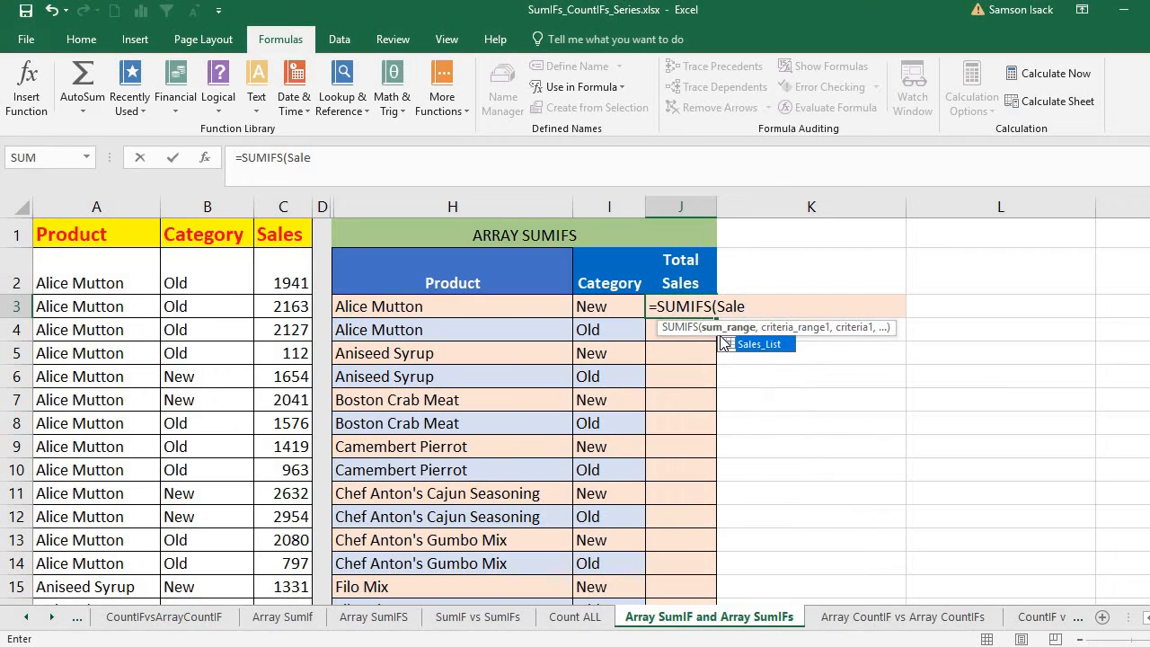
type("s")
double_click(780, 345)
type(",")
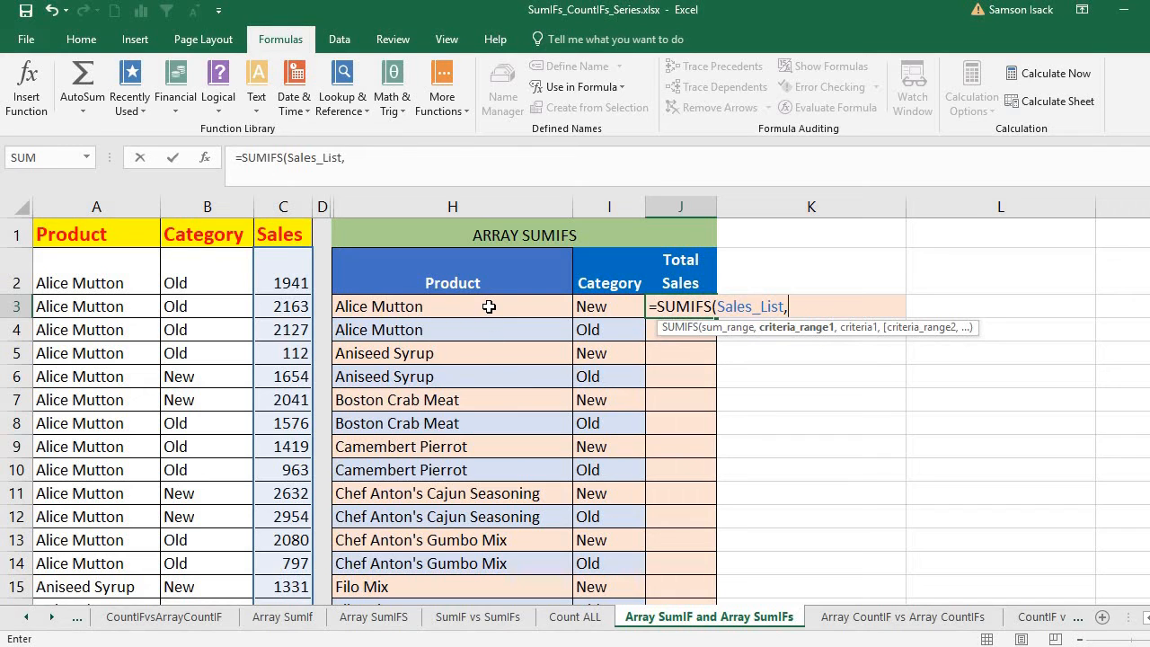
Add the first criteria pair to the J3 formula: Product_List as the range and H3 as the criterion.
type("Product")
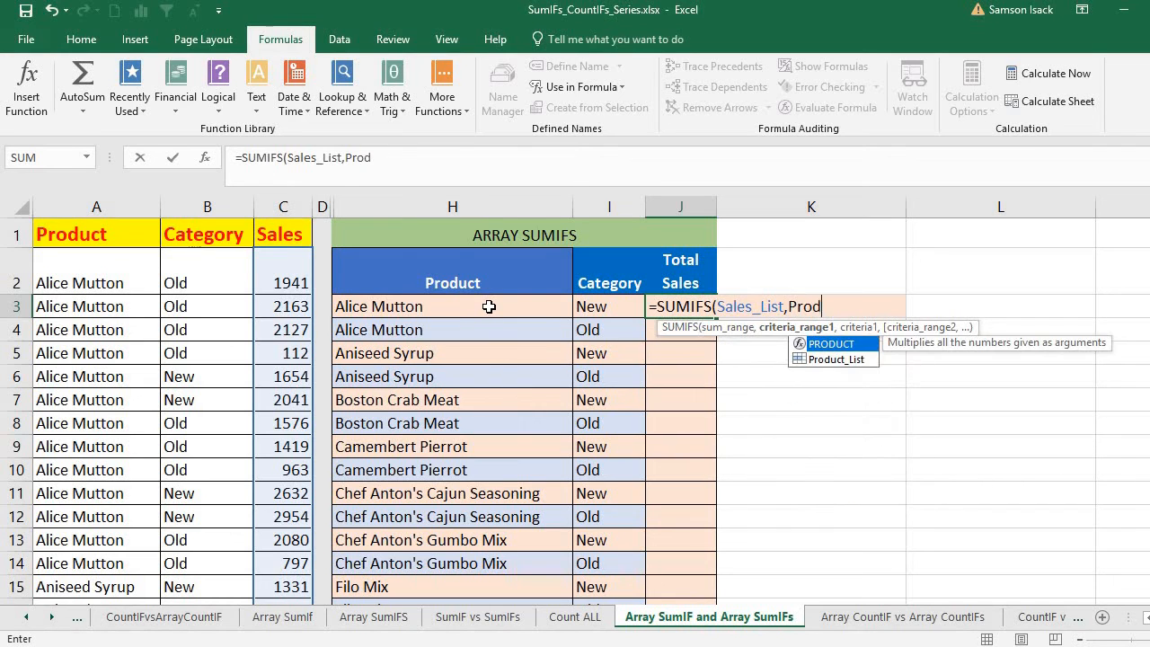
double_click(827, 358)
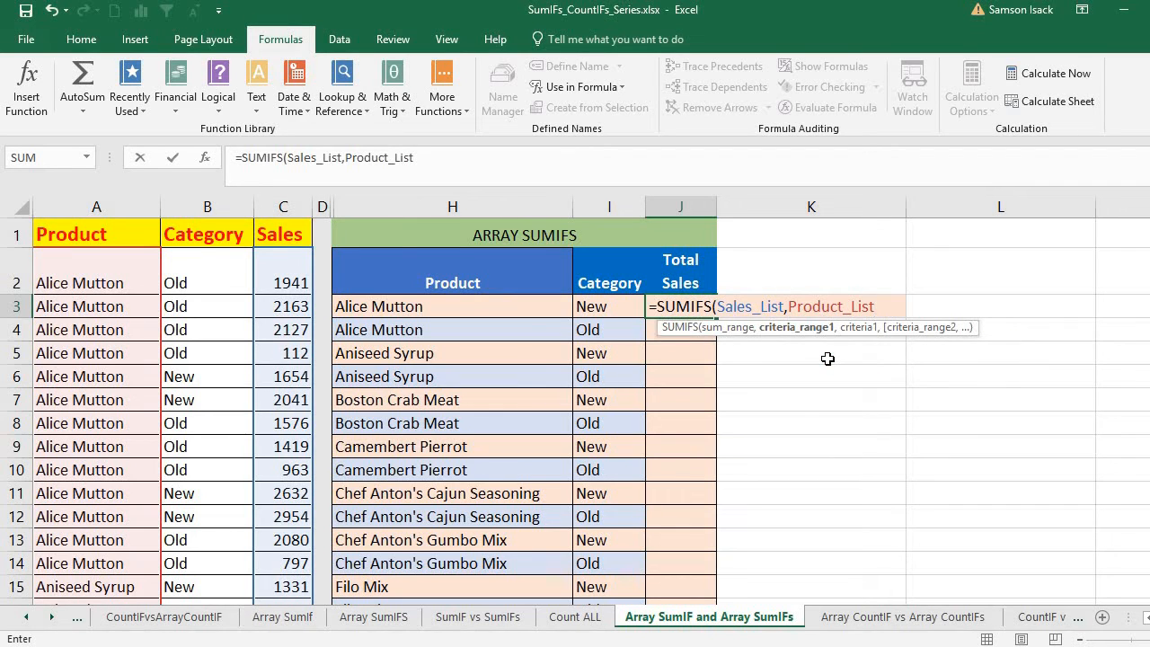
type(",")
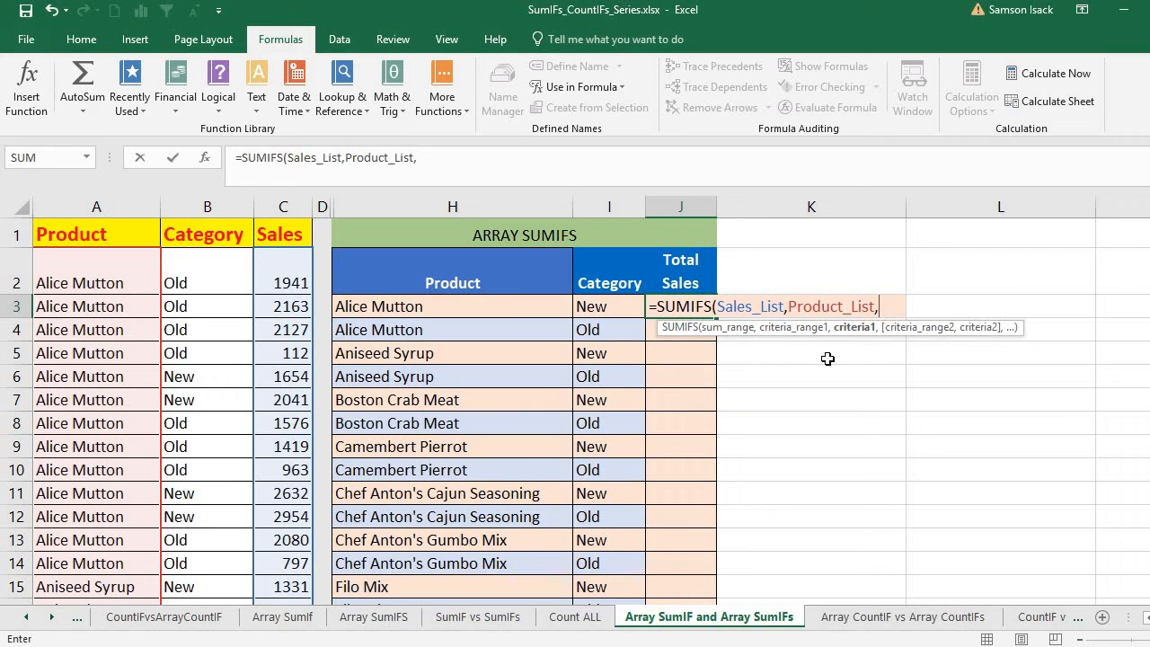
left_click(551, 311)
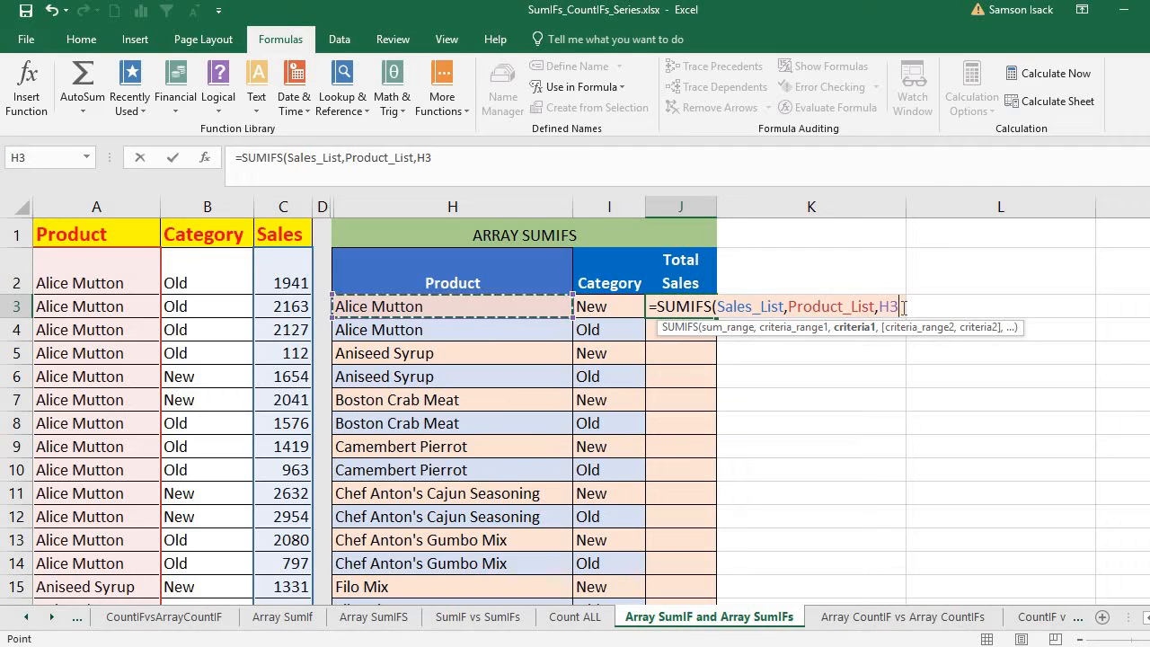
type(",")
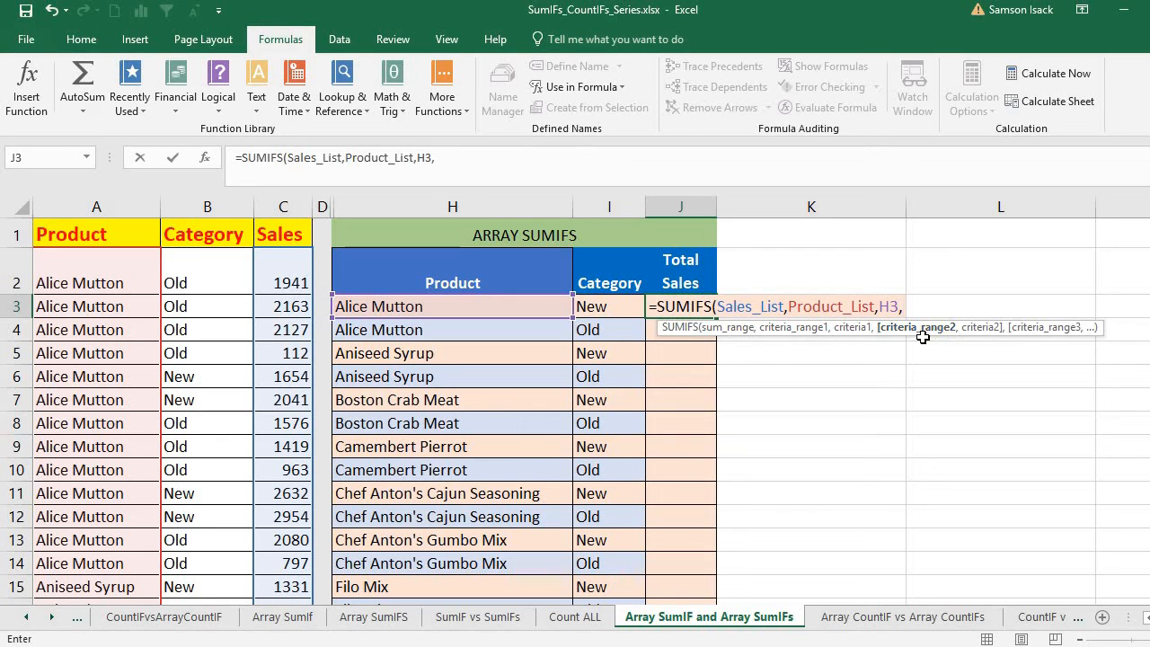
type("Cat")
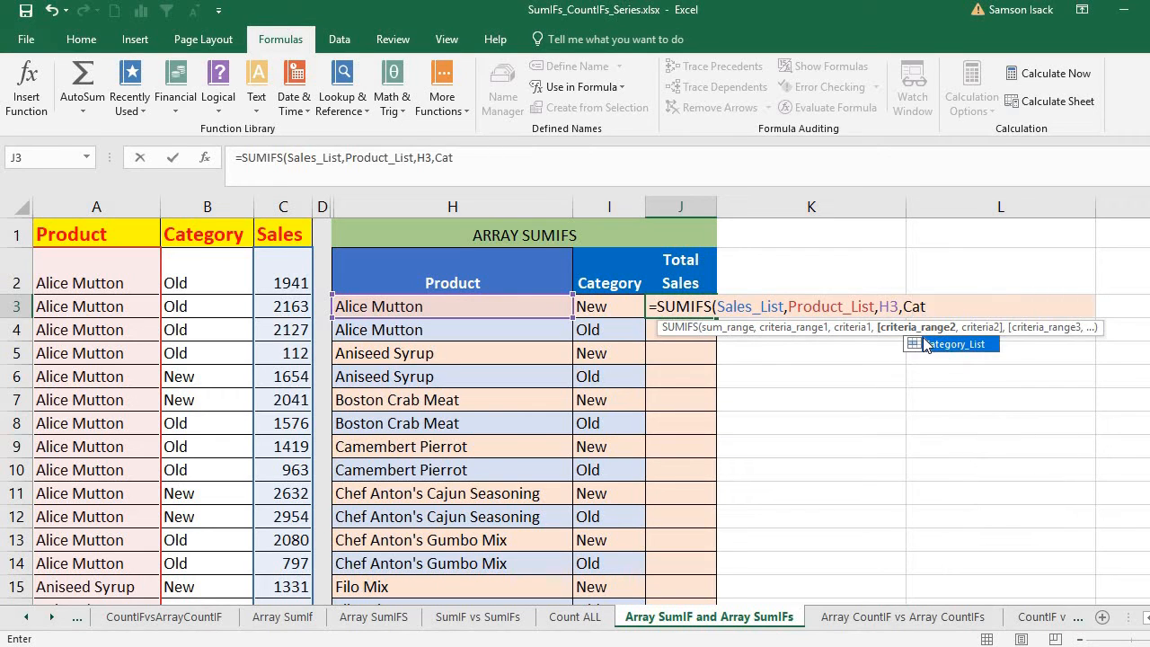
key("BackSpace")
key("BackSpace")
key("BackSpace")
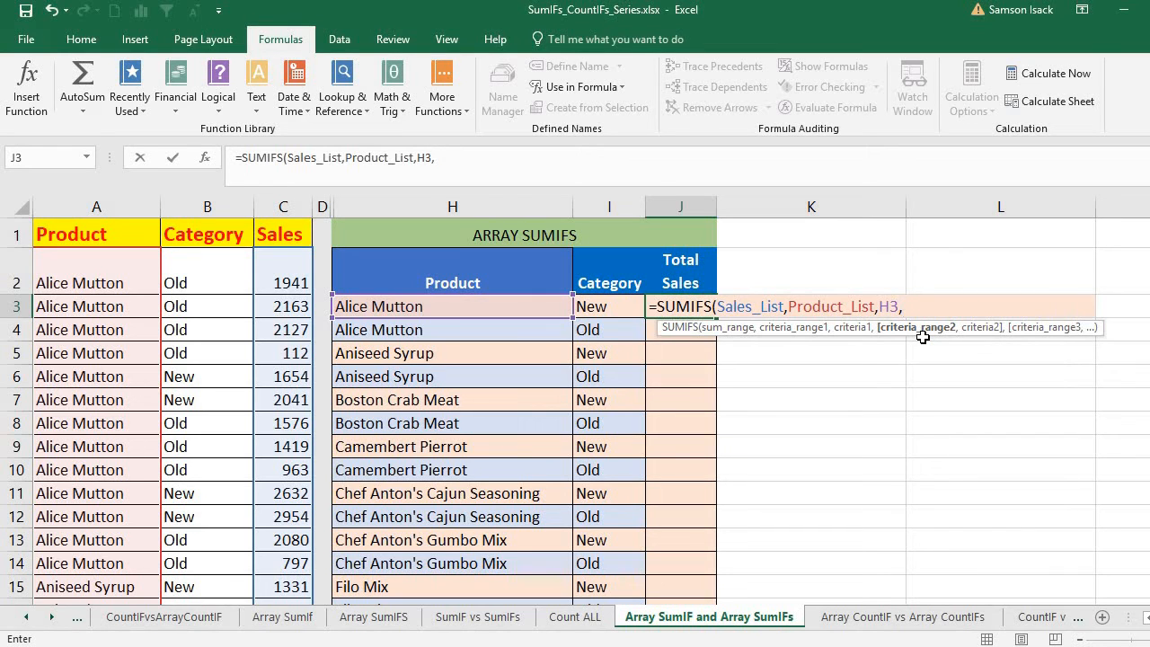
Complete J3 as =SUMIFS(Sales_List,Product_List,H3,Category_List,I3) by adding the category criteria pair, and enter the formula.
type("Categ")
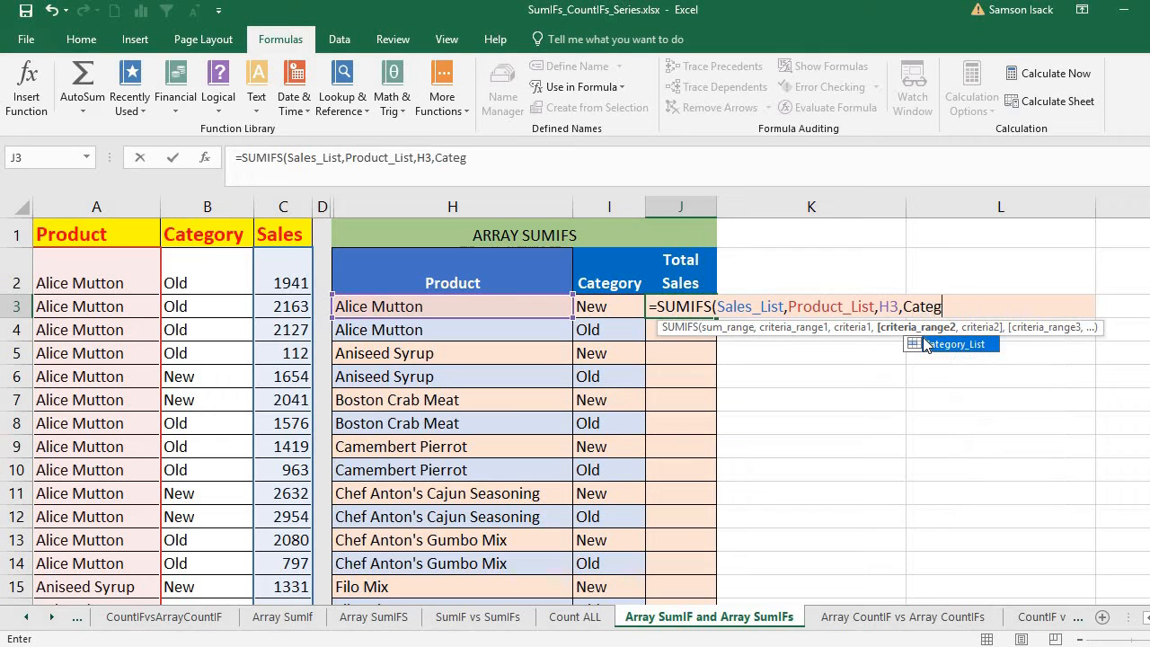
type("ory")
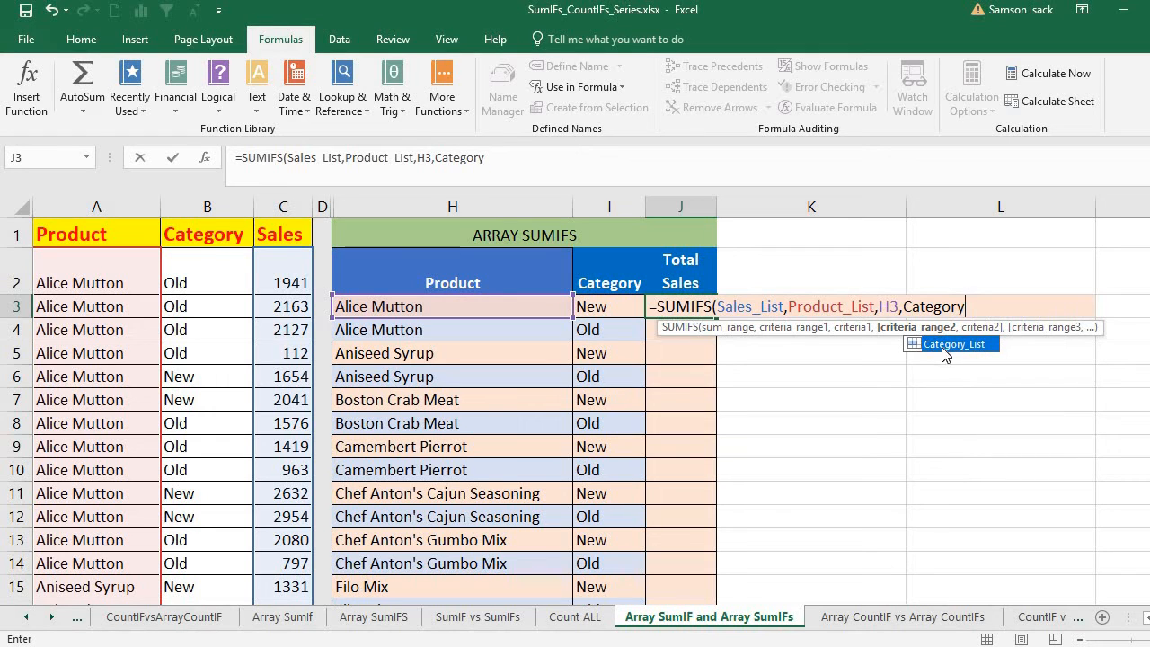
double_click(941, 347)
type(",")
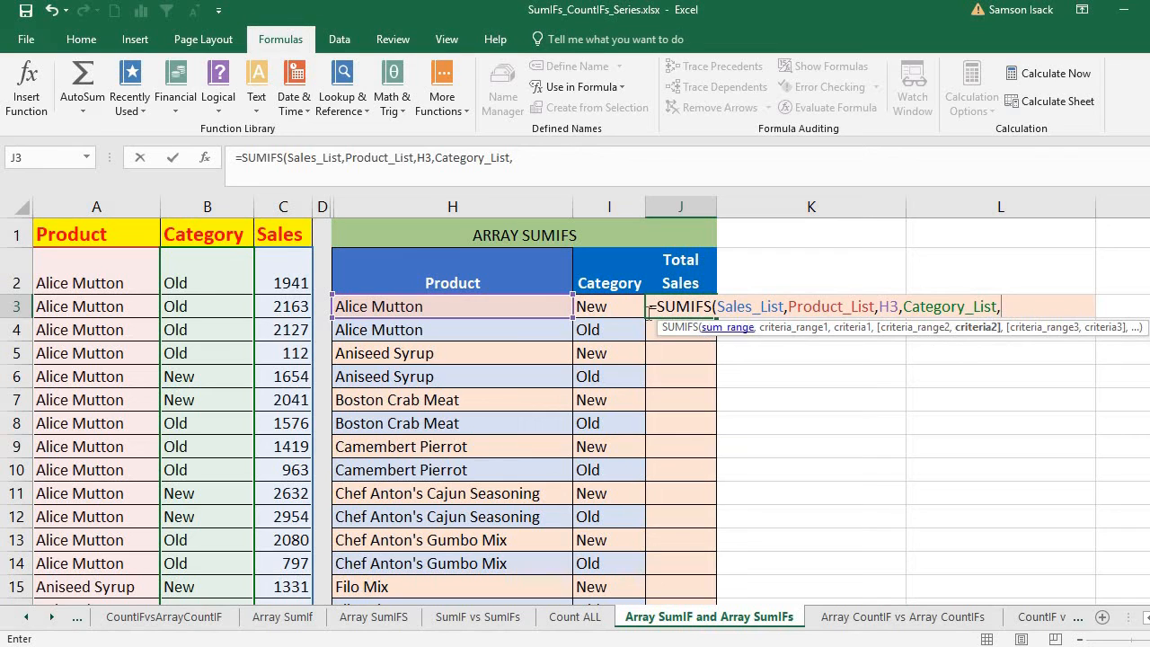
left_click(623, 307)
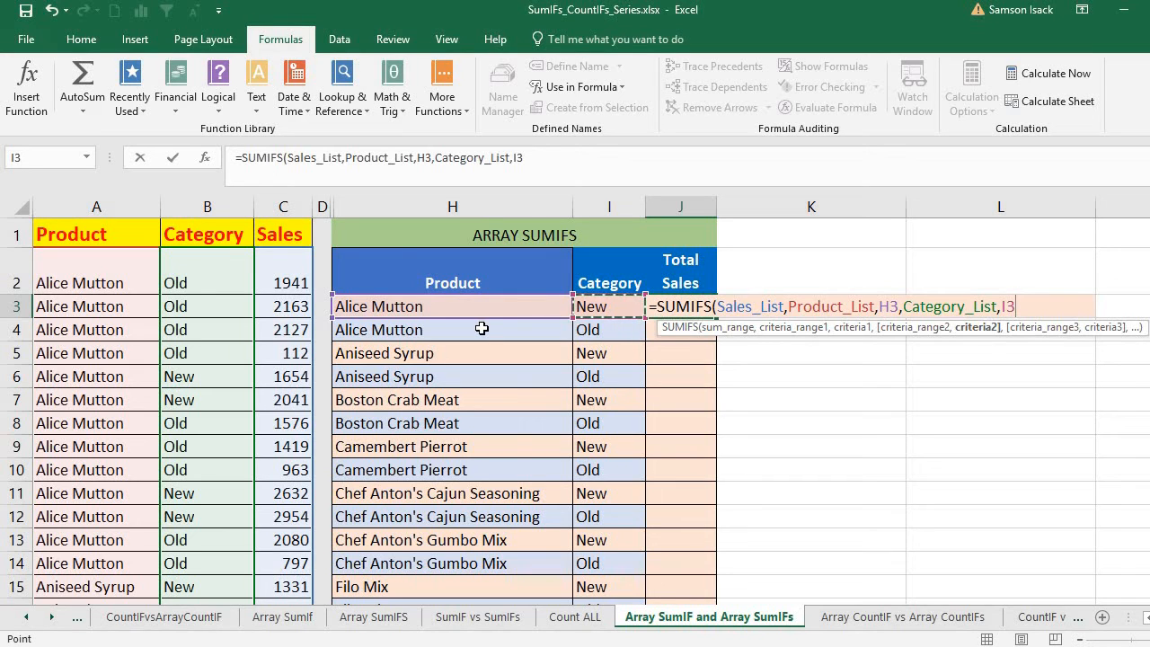
type(")")
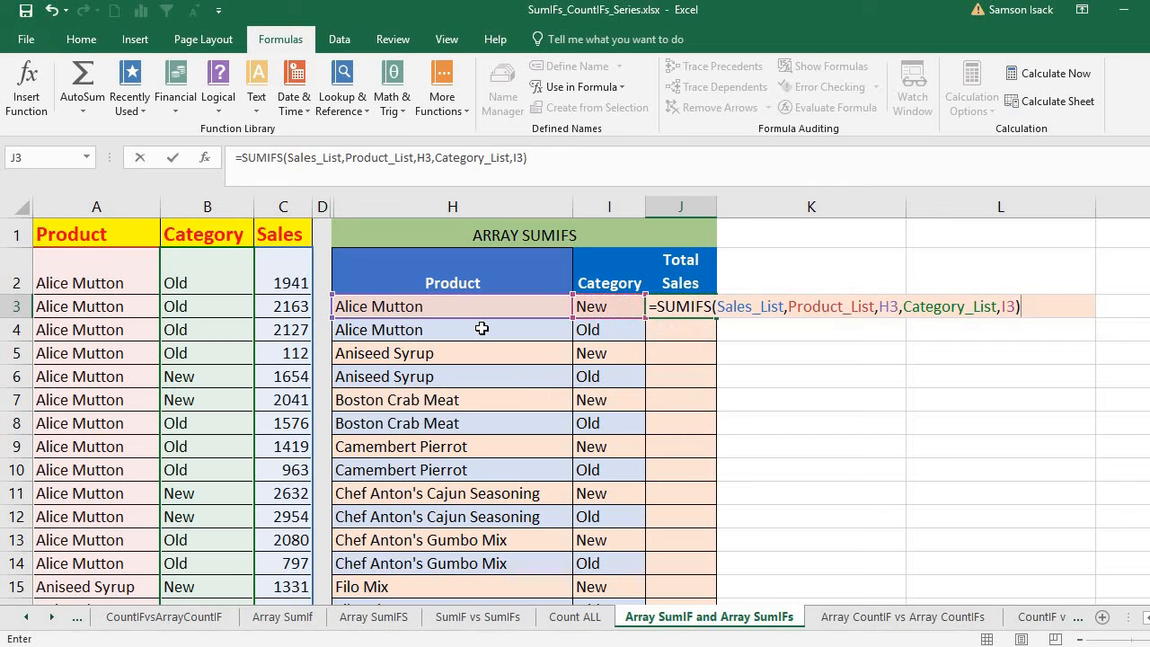
key("Return")
Check the J3 total by summing the Alice Mutton sales with category New in C6, C7, C11 and C12.
left_click(692, 306)
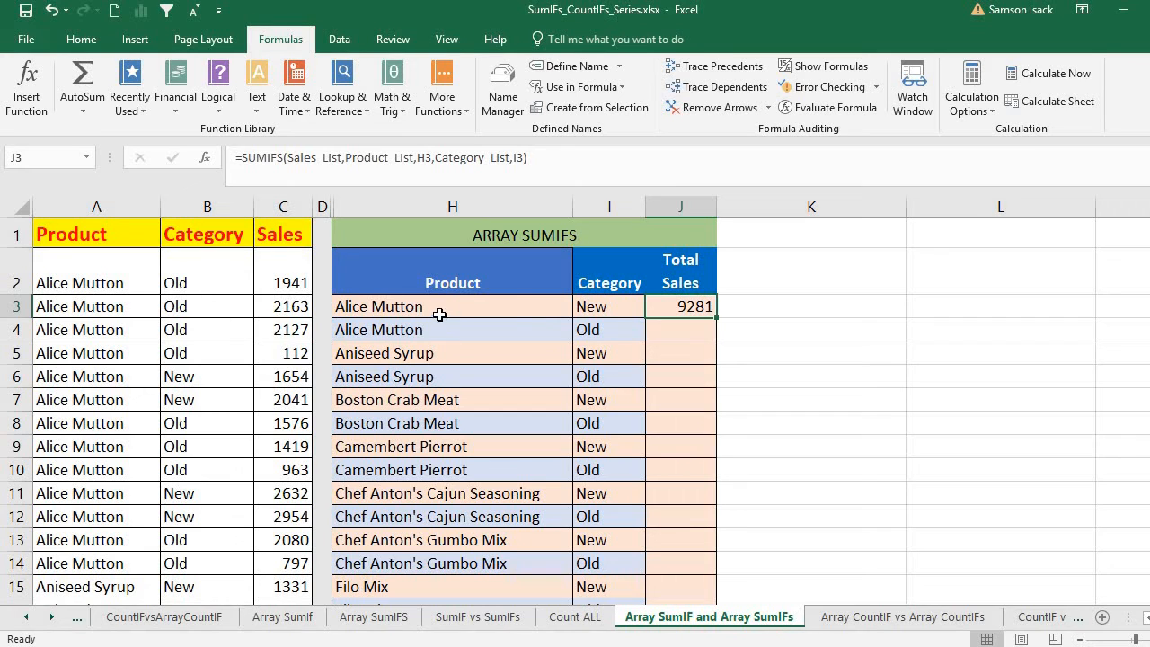
left_click(144, 379)
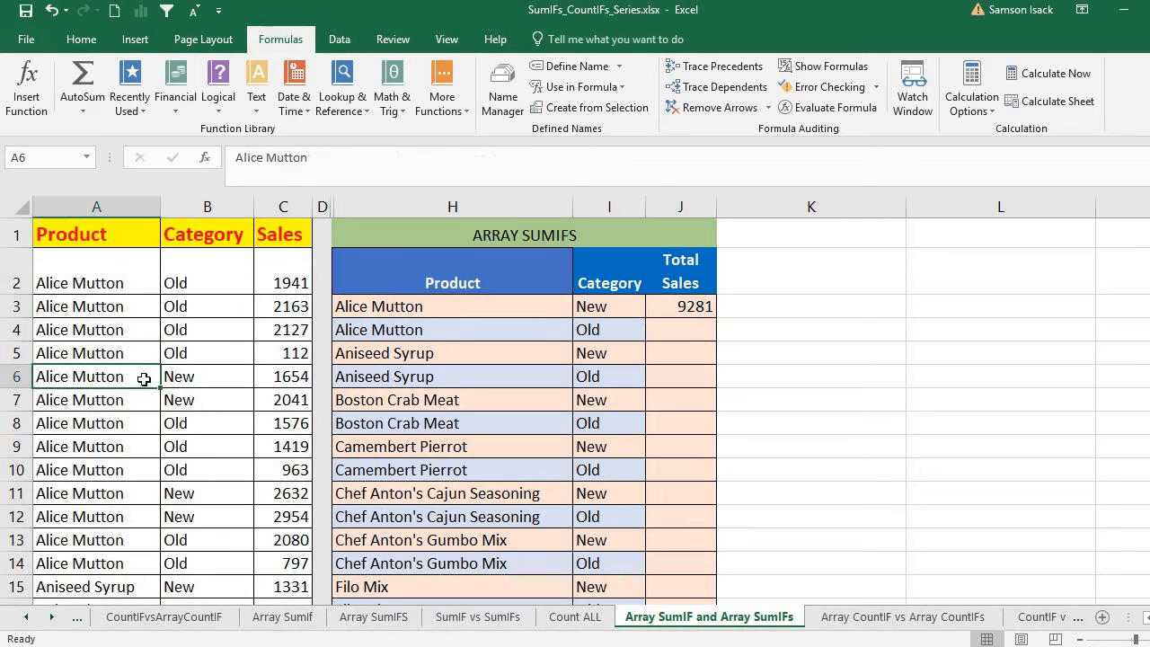
left_click_drag(144, 379, 229, 375)
left_click(282, 374)
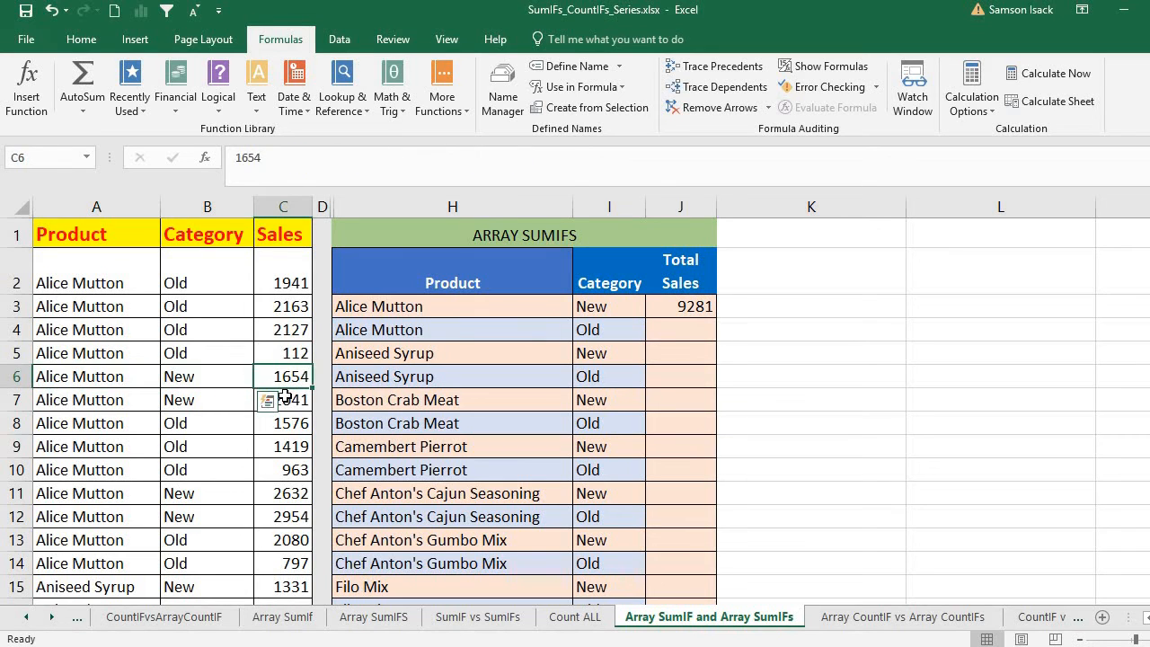
left_click(284, 396, "shift")
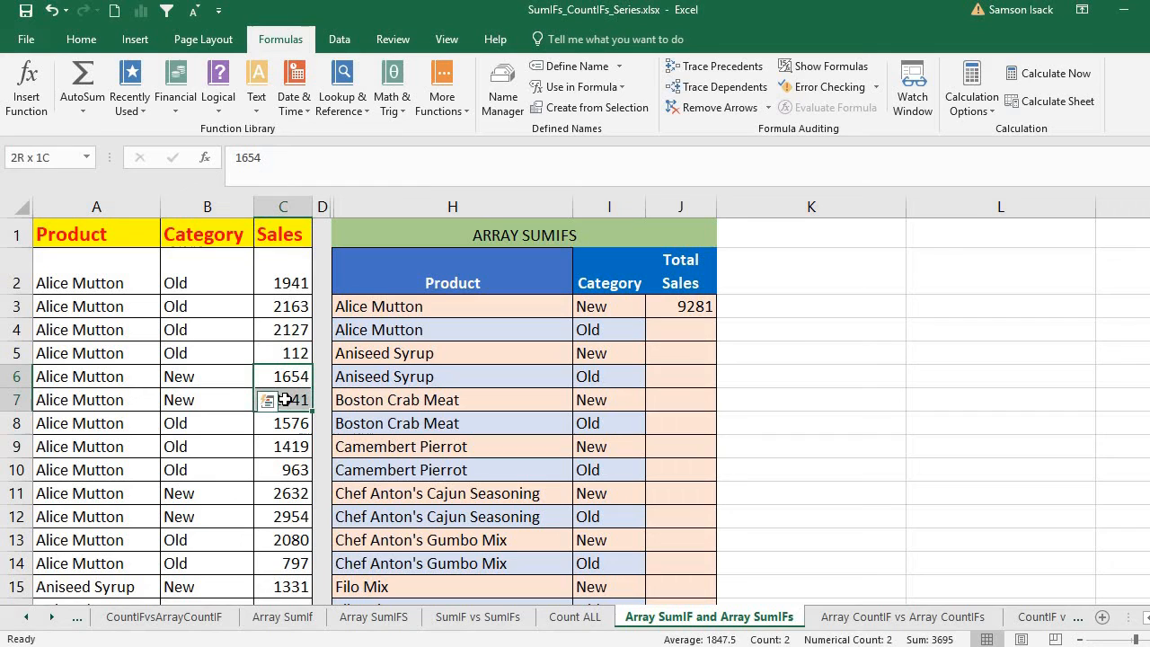
left_click(279, 490)
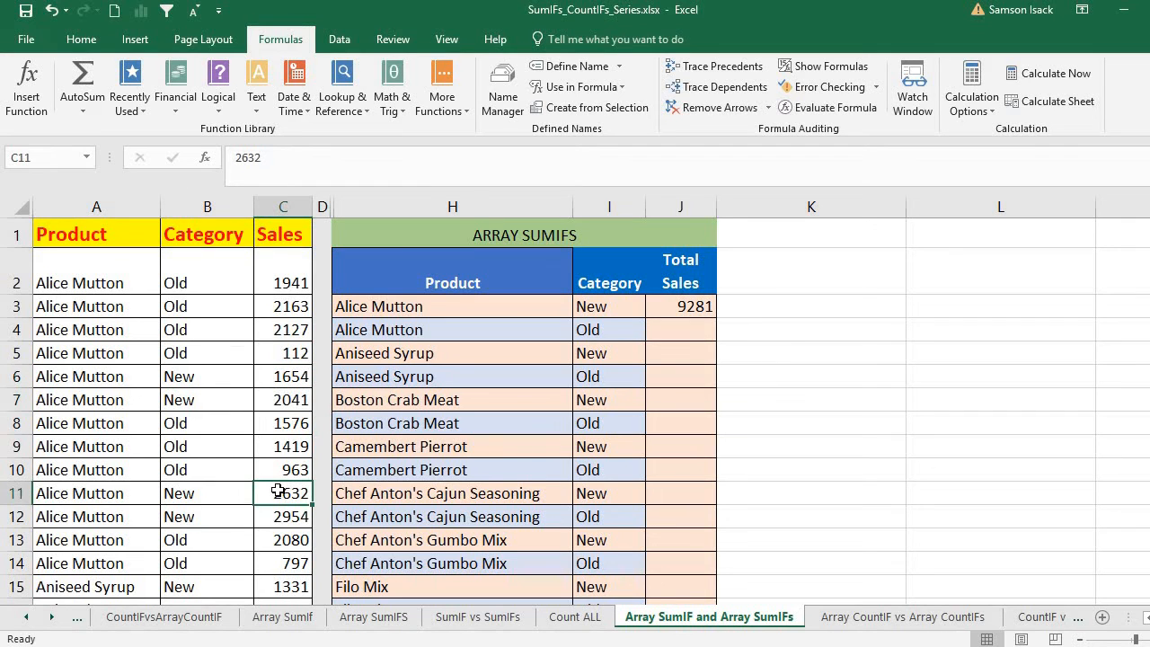
left_click(288, 377)
left_click(294, 395, "ctrl")
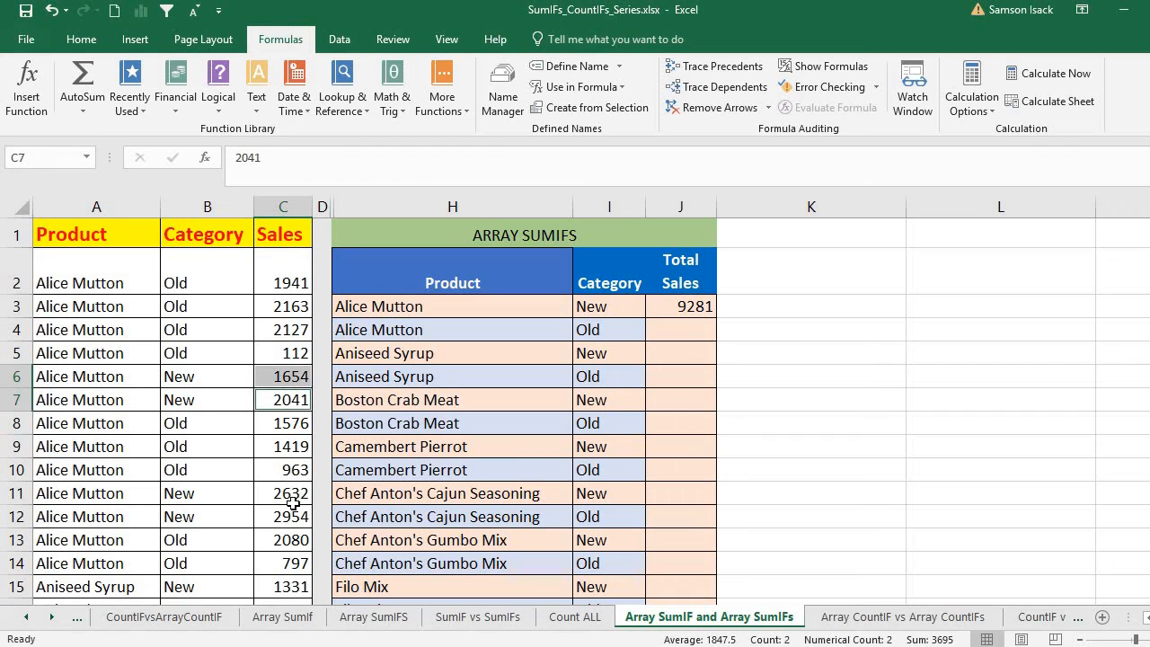
left_click(292, 492, "ctrl")
left_click(292, 514, "ctrl")
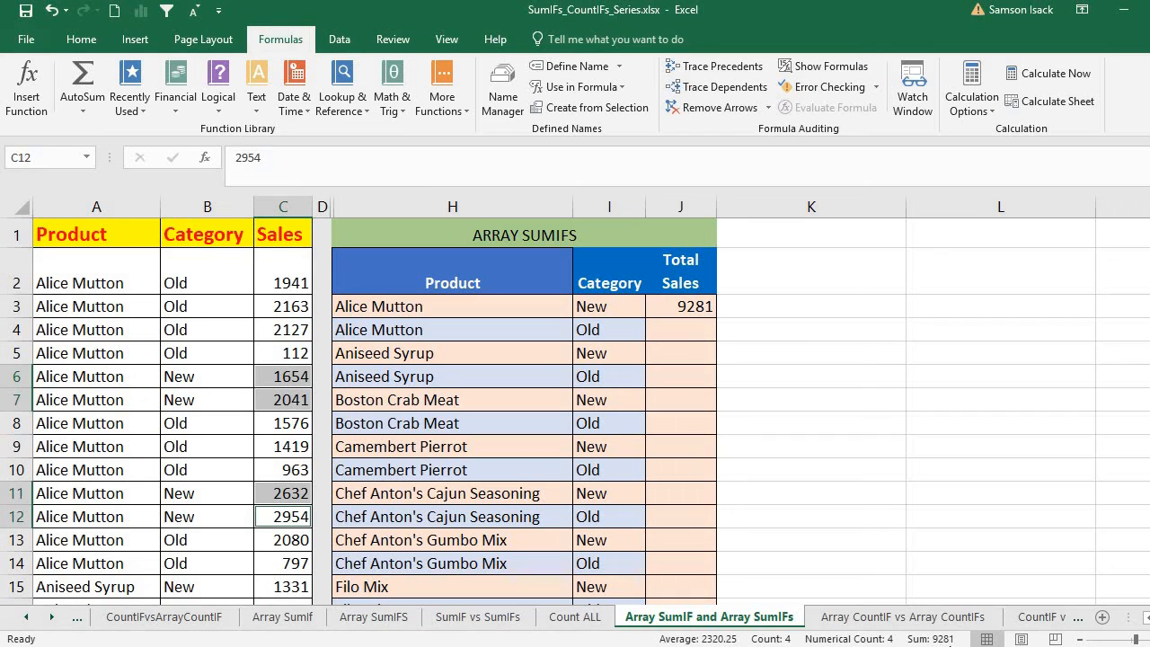
Inspect the SUMIFS arguments in J3 and the ranges they refer to, keeping the formula as it is.
left_click(697, 305)
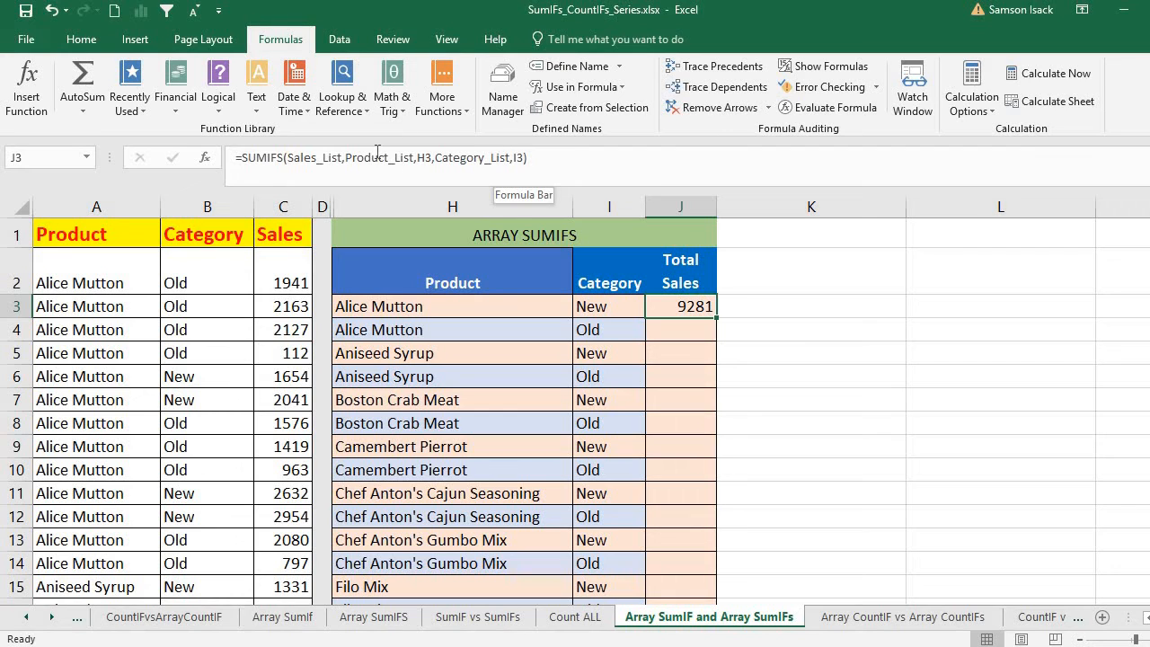
left_click(523, 175)
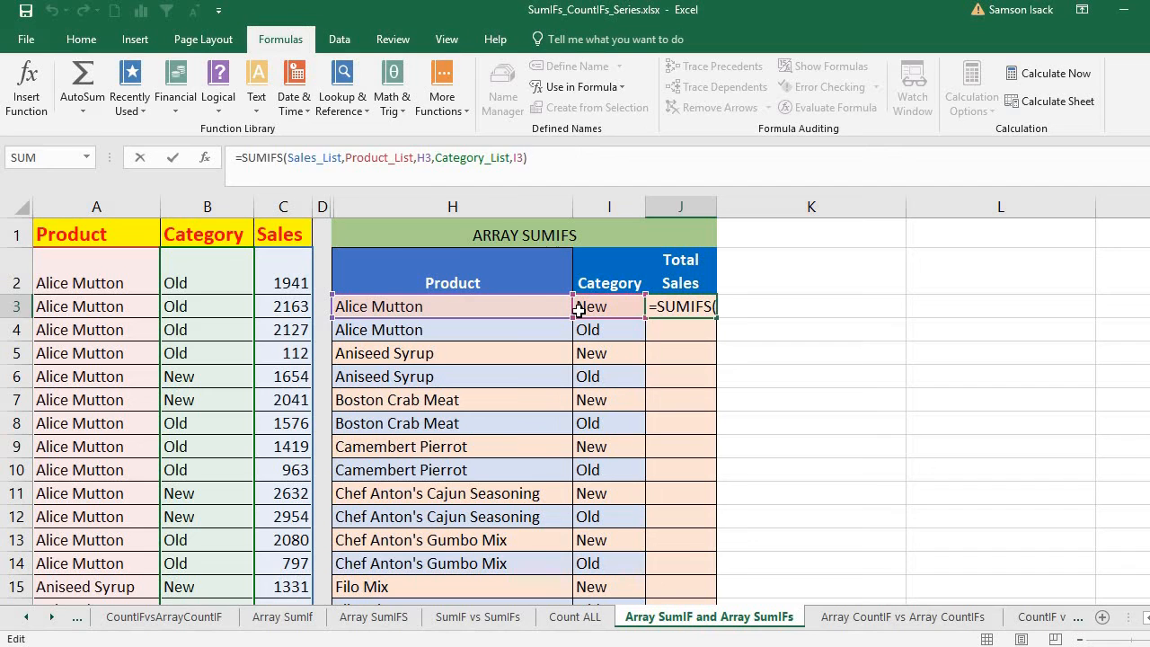
key("Return")
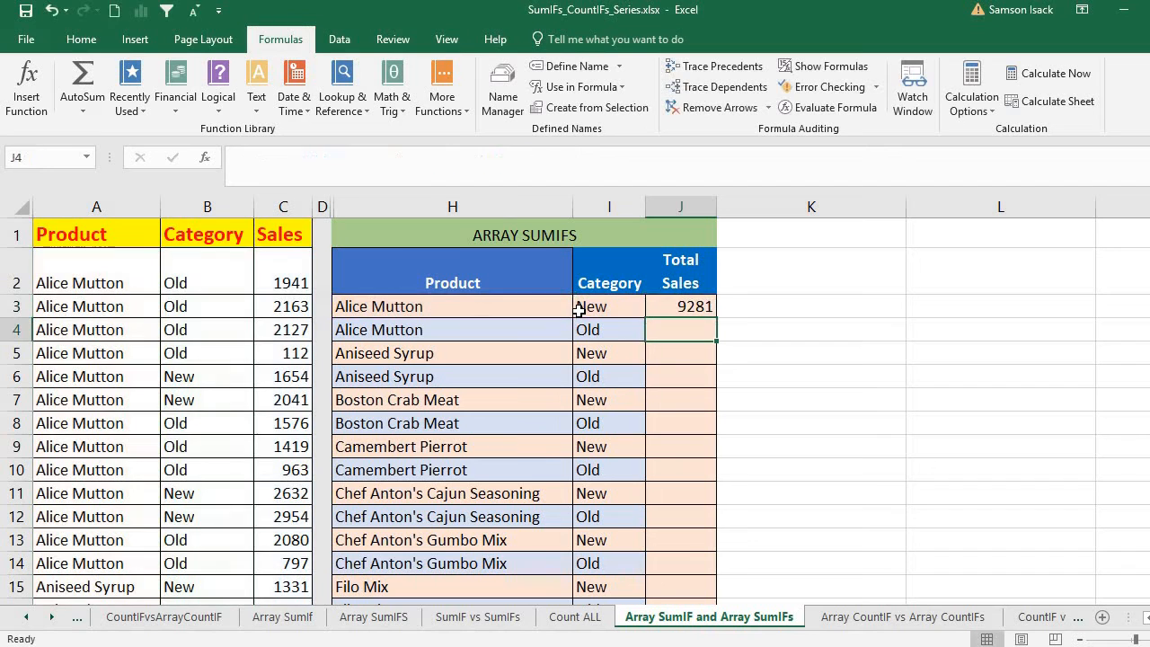
Fill the J3 SUMIFS formula down to J4 for the Old category of Alice Mutton.
left_click(698, 299)
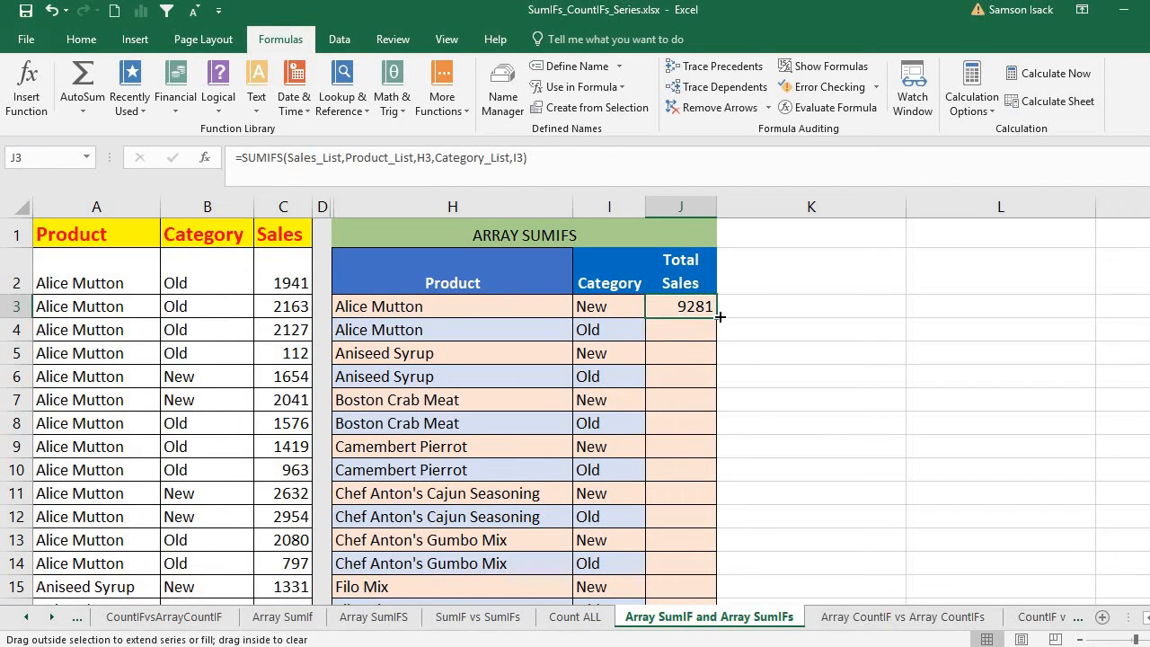
left_click_drag(720, 316, 709, 335)
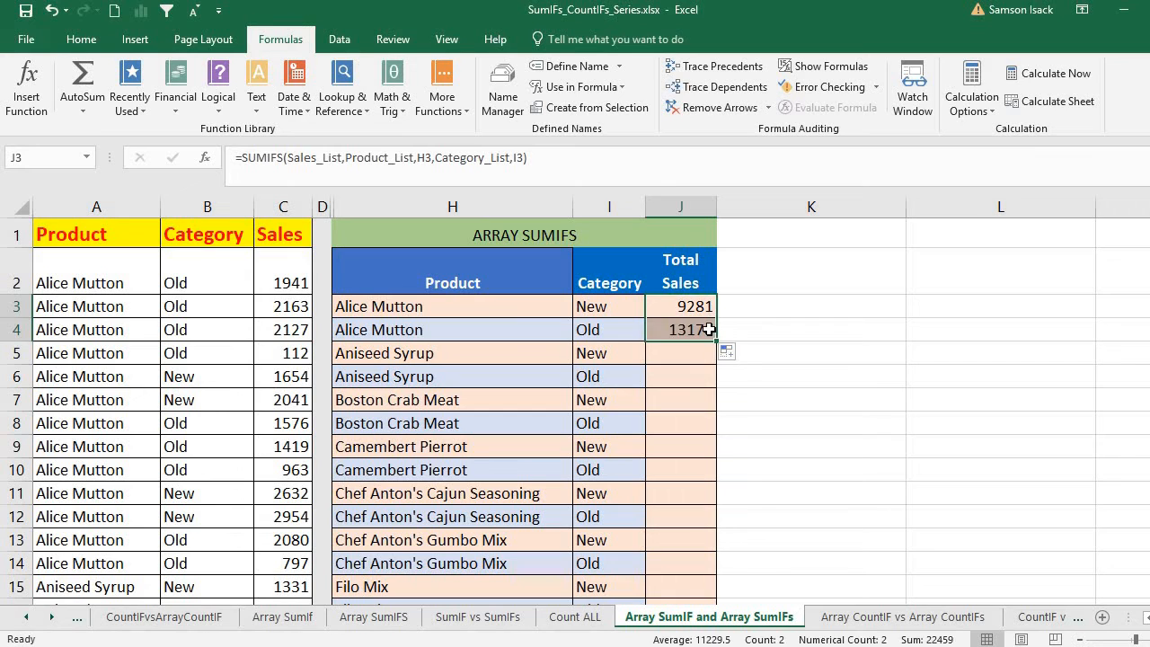
left_click(710, 329)
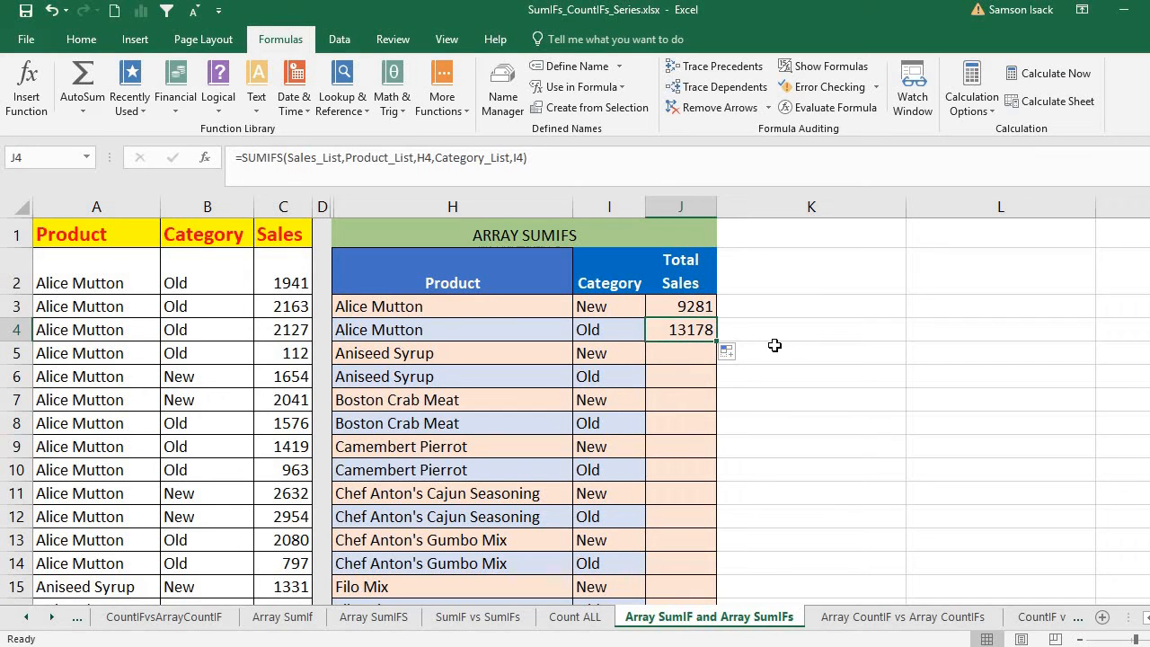
Check the J4 total by summing the Alice Mutton sales with category Old in C2:C5, C8:C10 and C13:C14.
left_click_drag(289, 274, 292, 351)
left_click_drag(295, 424, 297, 468)
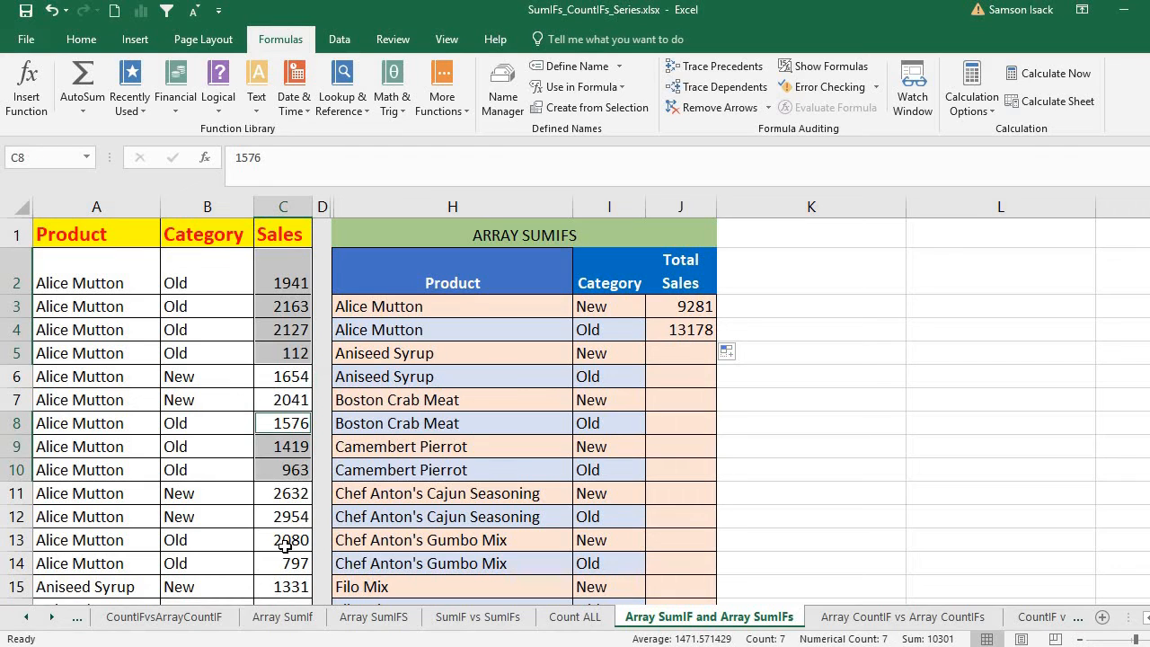
left_click_drag(296, 543, 287, 562)
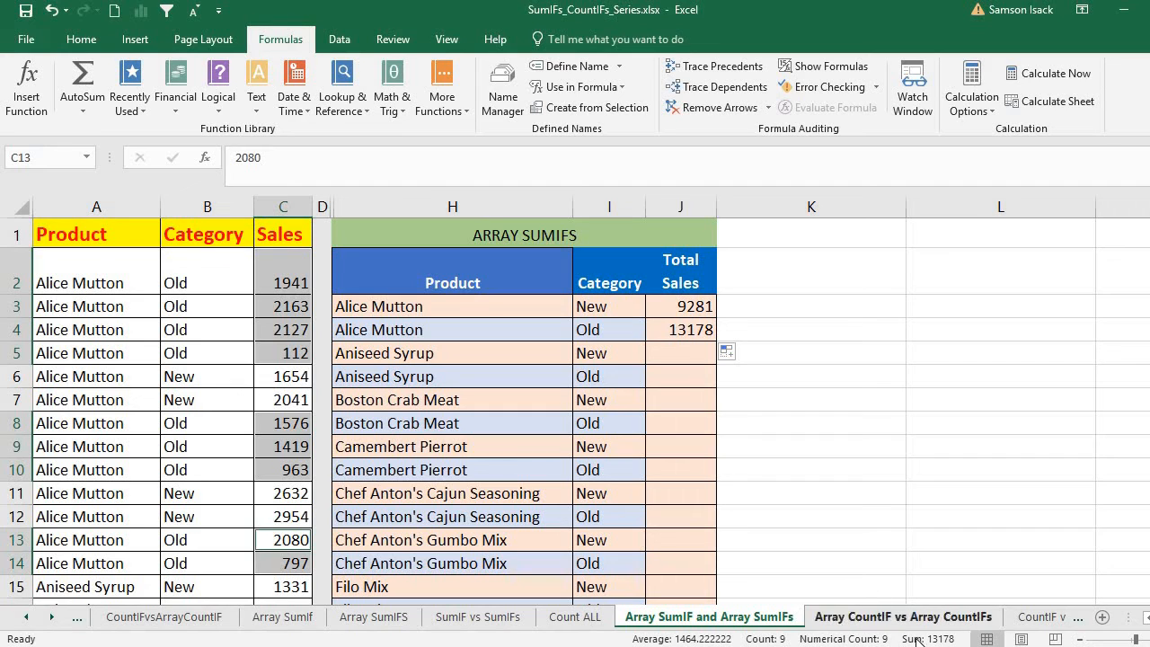
left_click(687, 329)
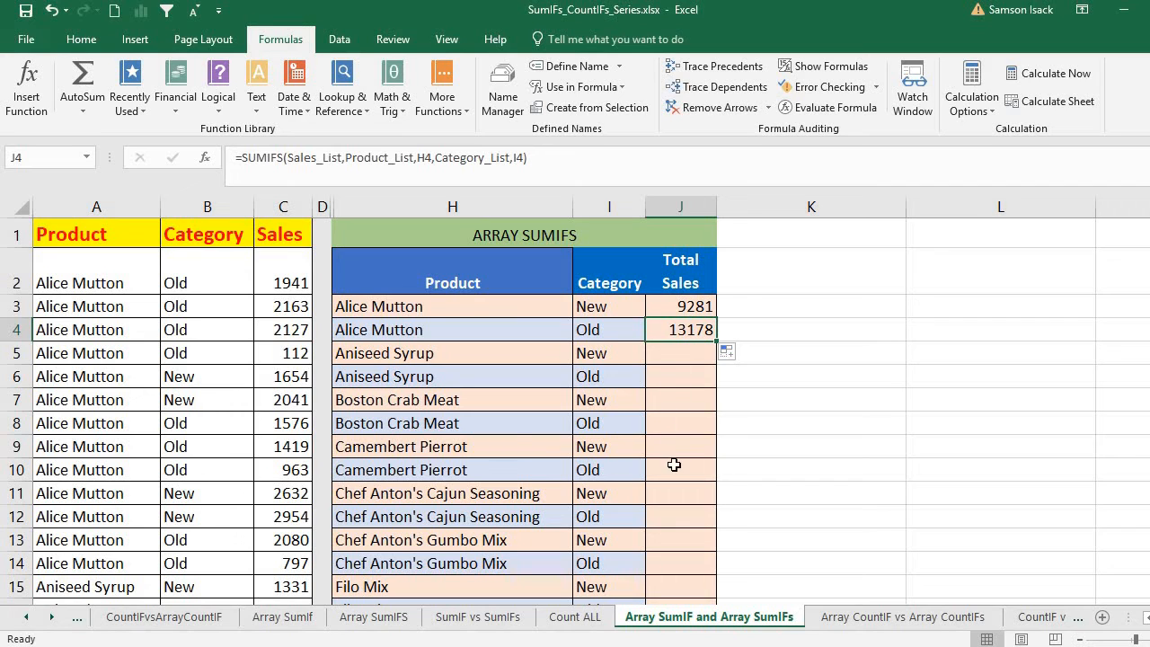
Examine the product and category pairs in columns H and I that serve as criteria, such as rows 3, 8 and 9.
left_click(443, 422)
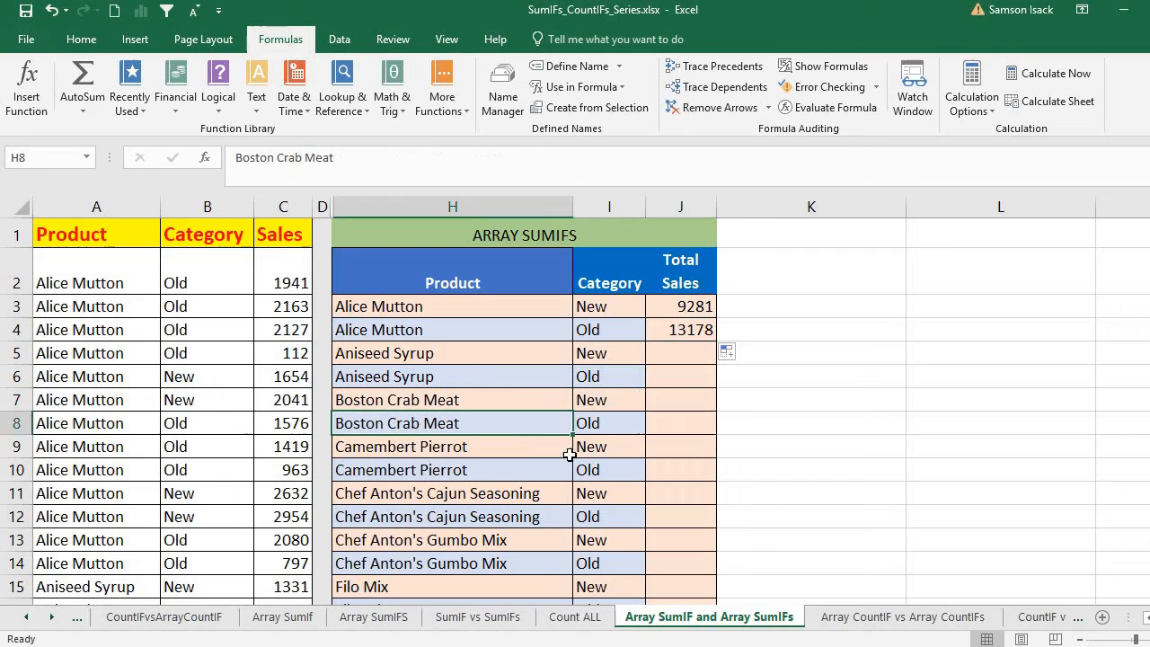
left_click(603, 422)
left_click(510, 446)
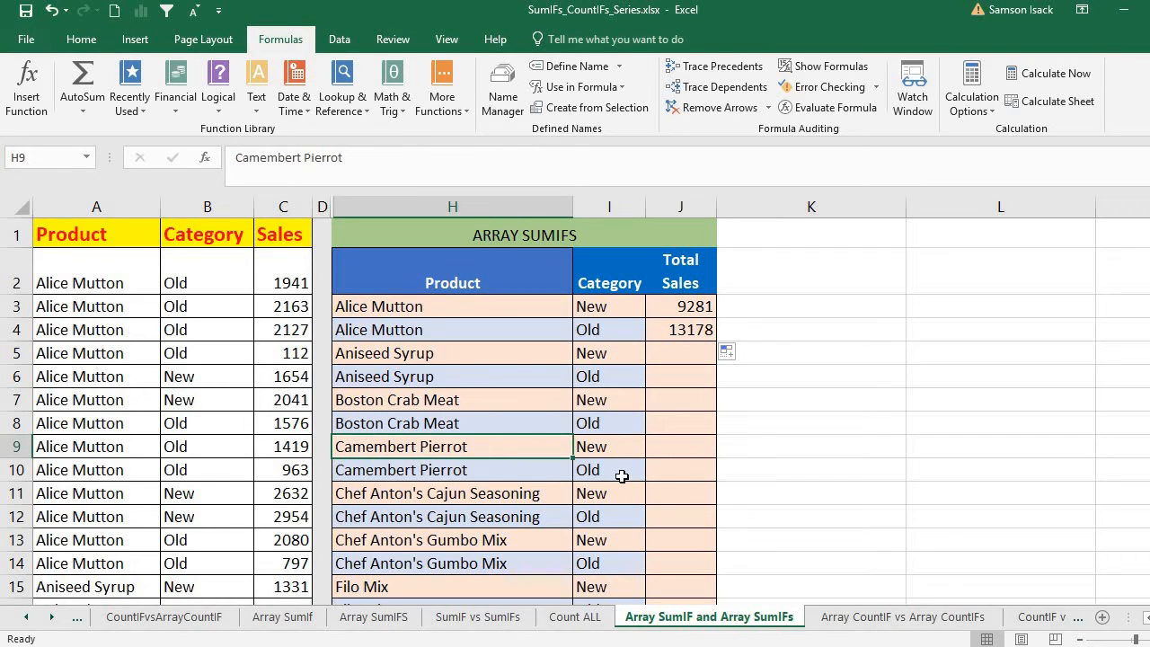
left_click(501, 304)
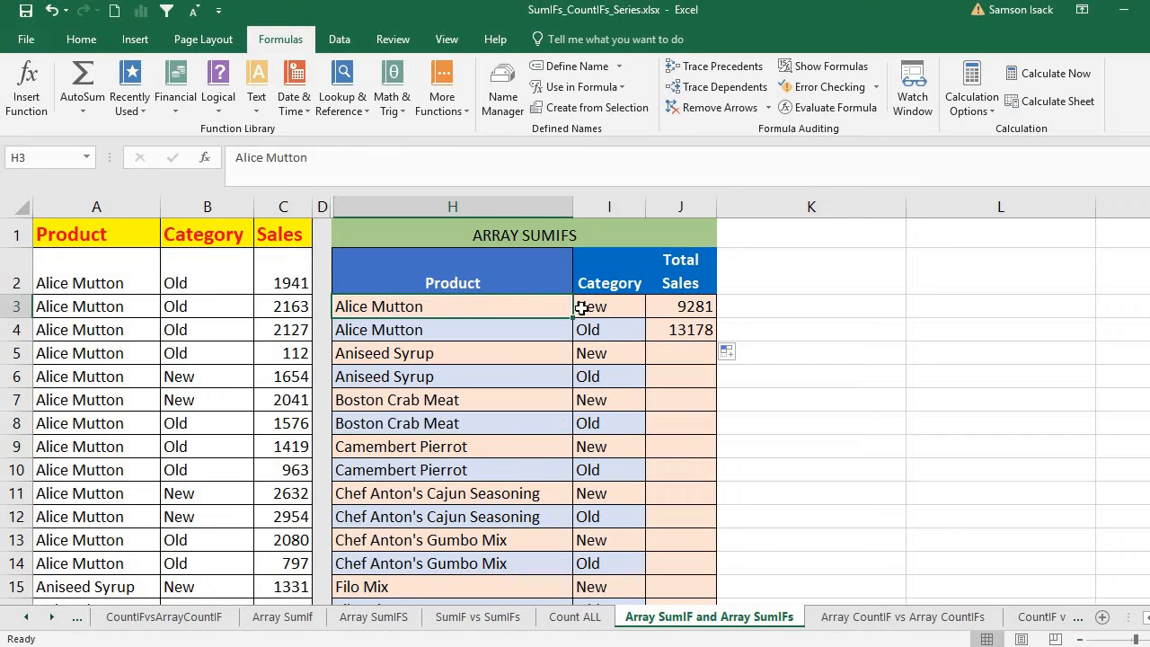
left_click(582, 307)
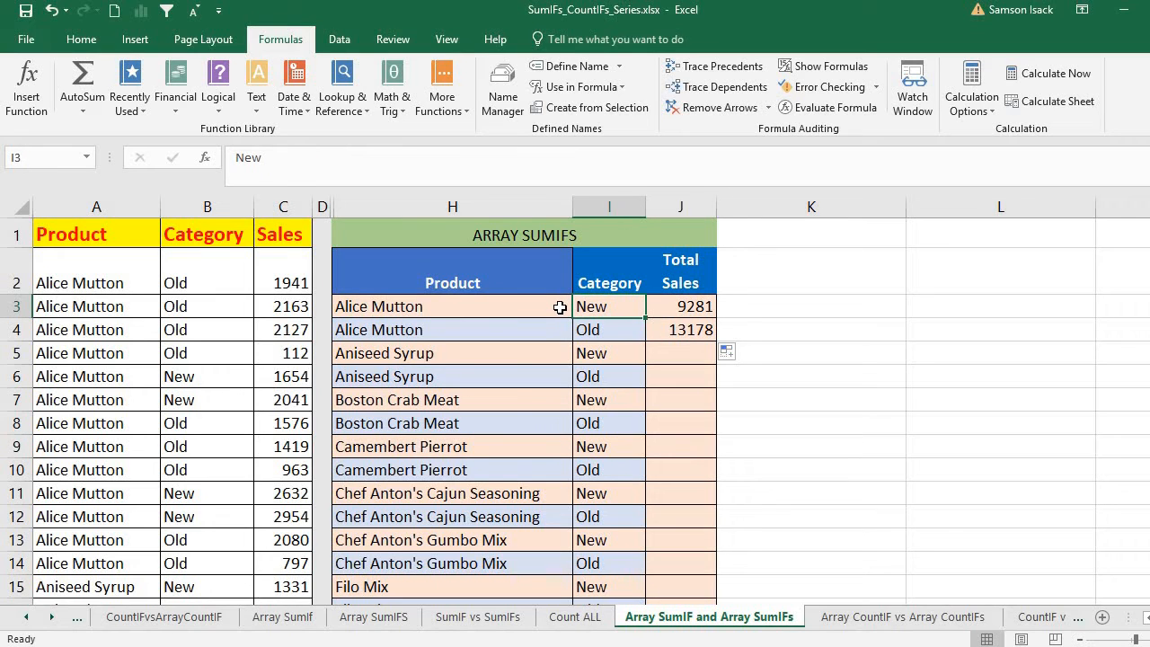
left_click(559, 307)
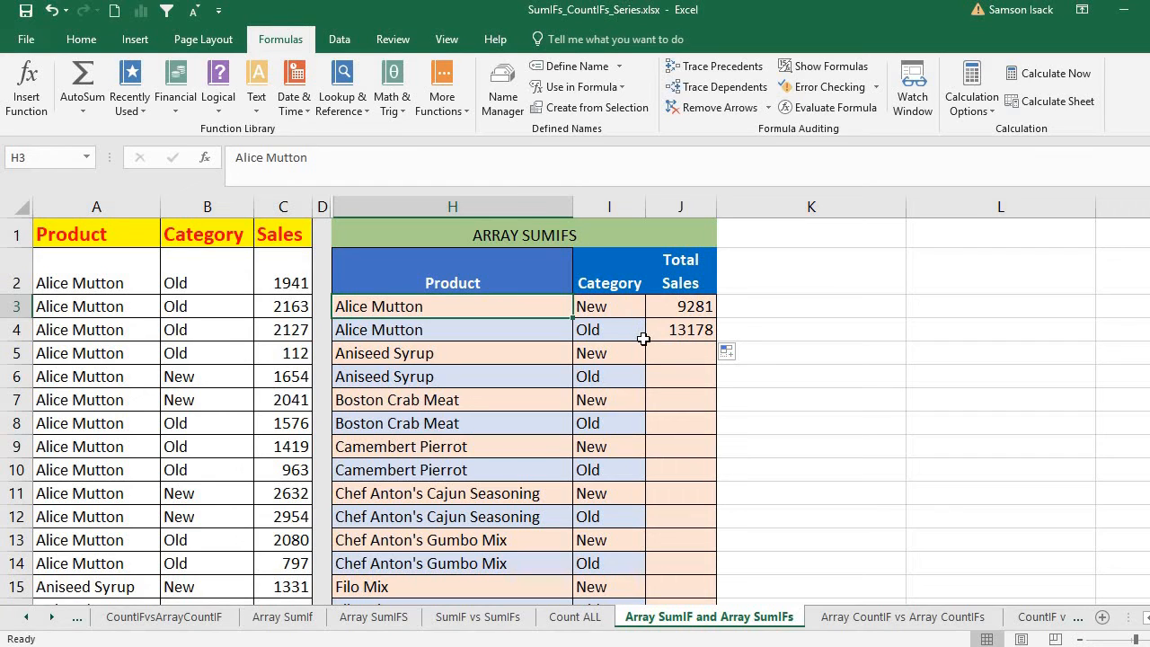
Compare the SUMIFS formulas in J3 and J4, and highlight the single-cell product criterion H3 in the J3 formula.
left_click(697, 329)
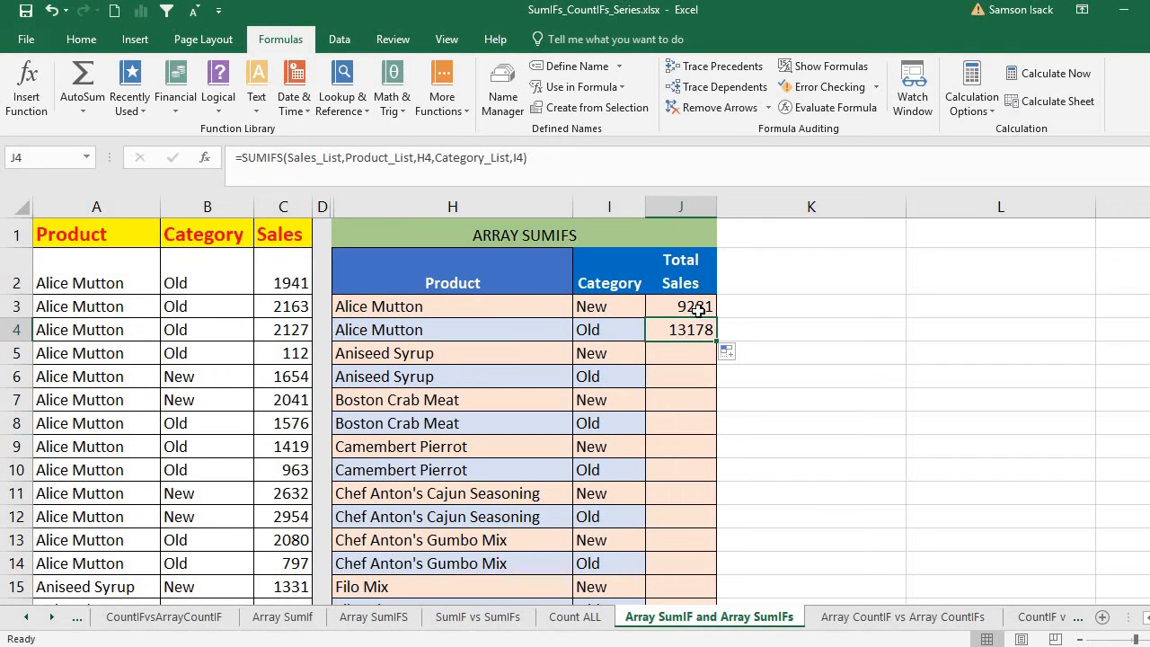
left_click(697, 306)
left_click(697, 329)
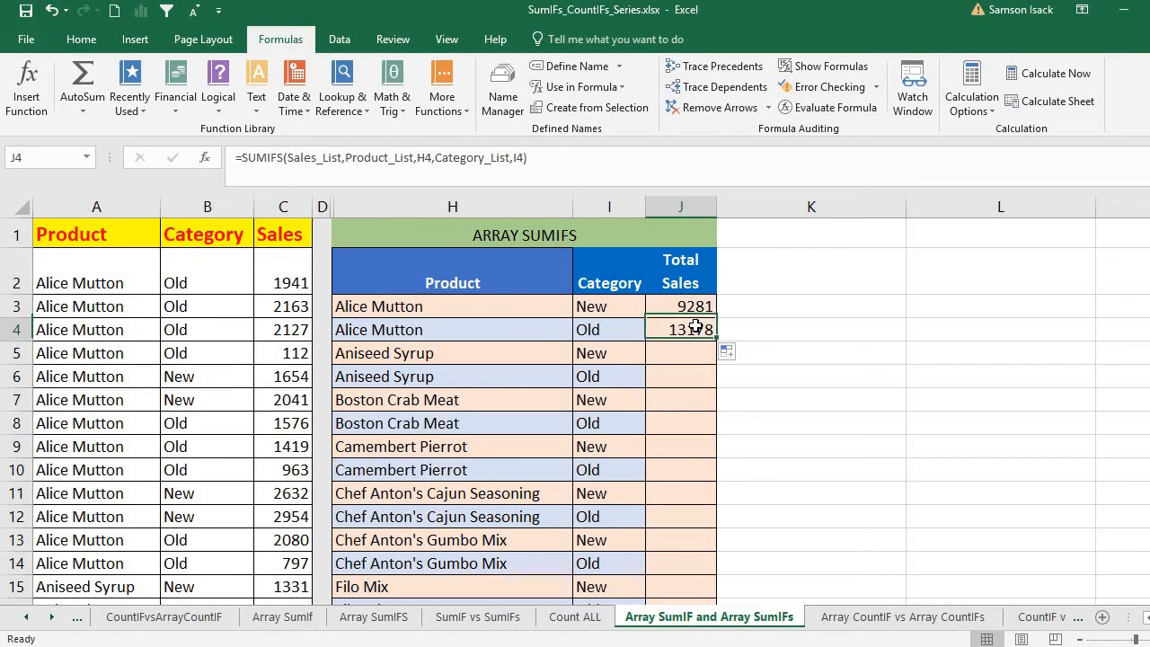
left_click(695, 310)
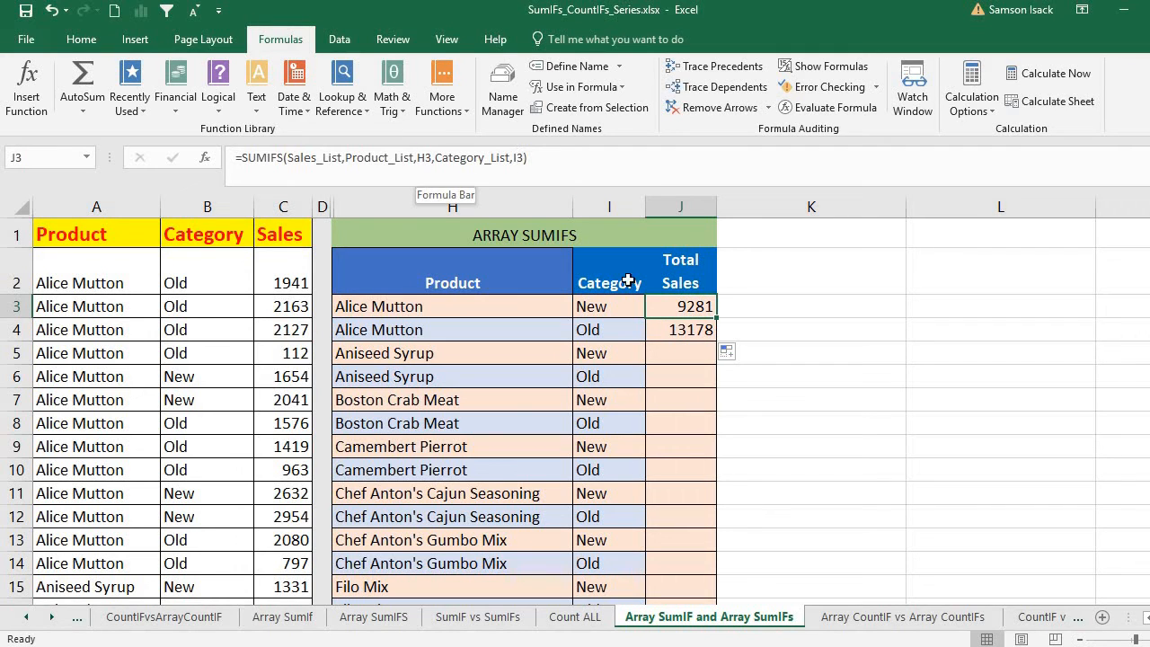
left_click(704, 331)
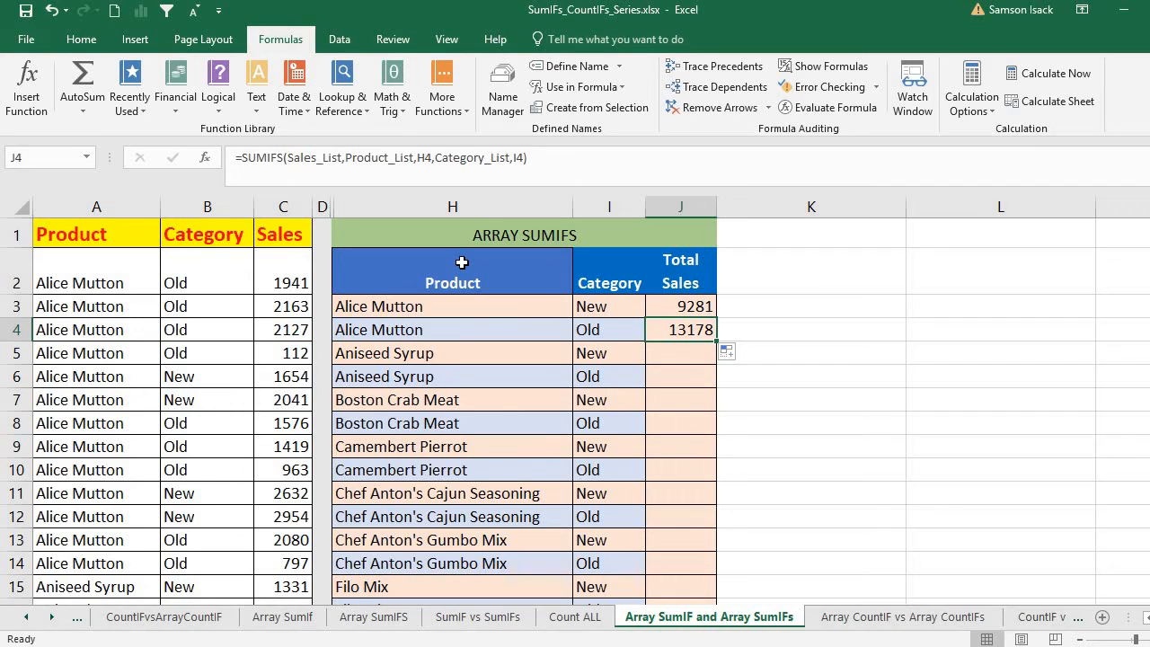
left_click(669, 307)
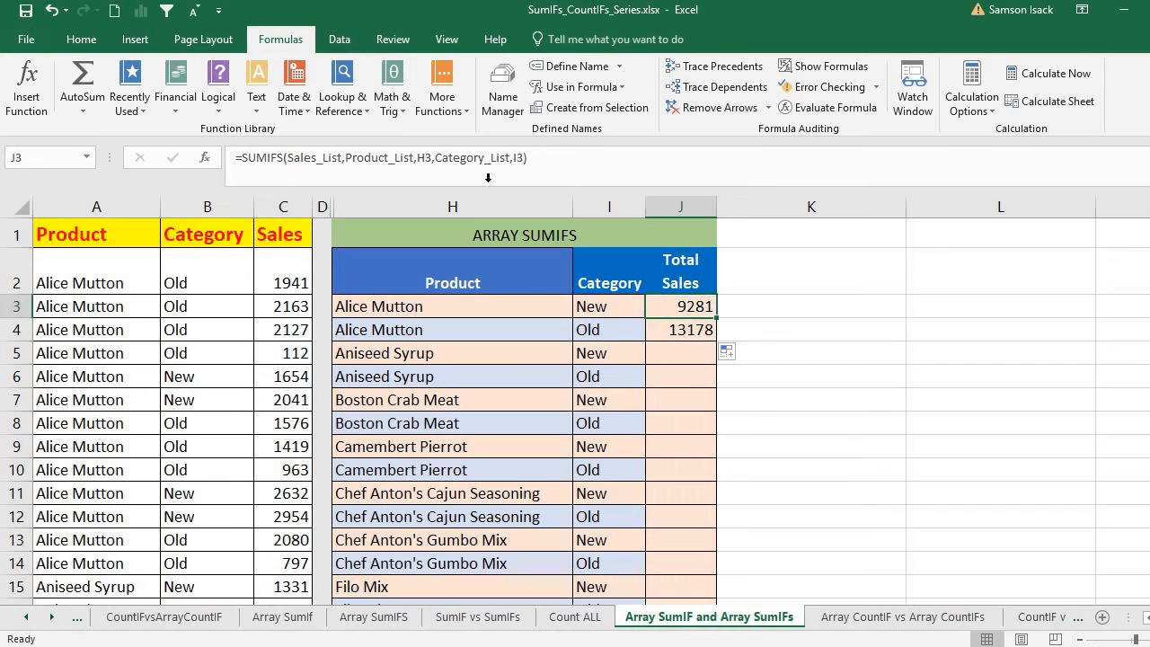
left_click(415, 157)
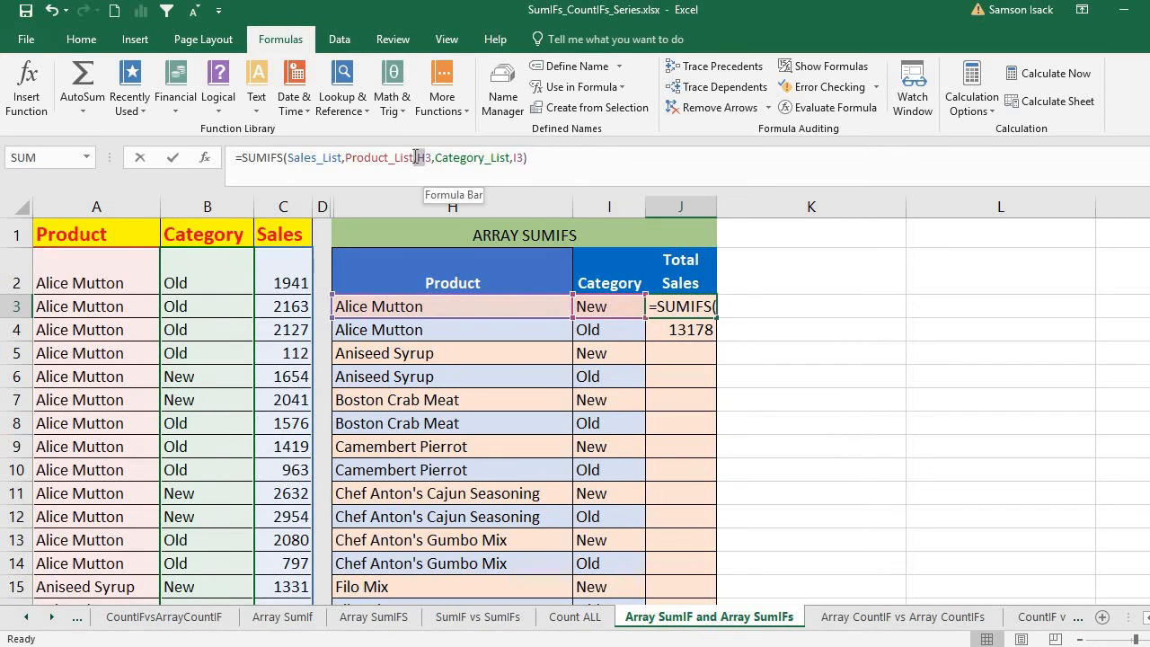
left_click(426, 157)
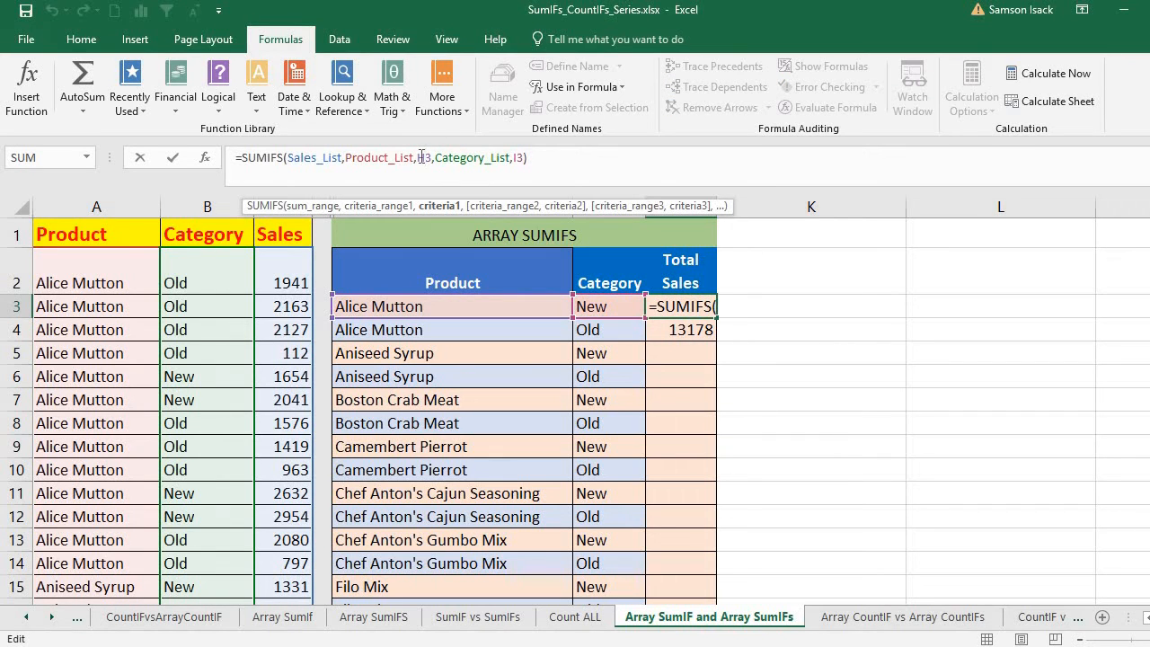
left_click_drag(420, 157, 435, 157)
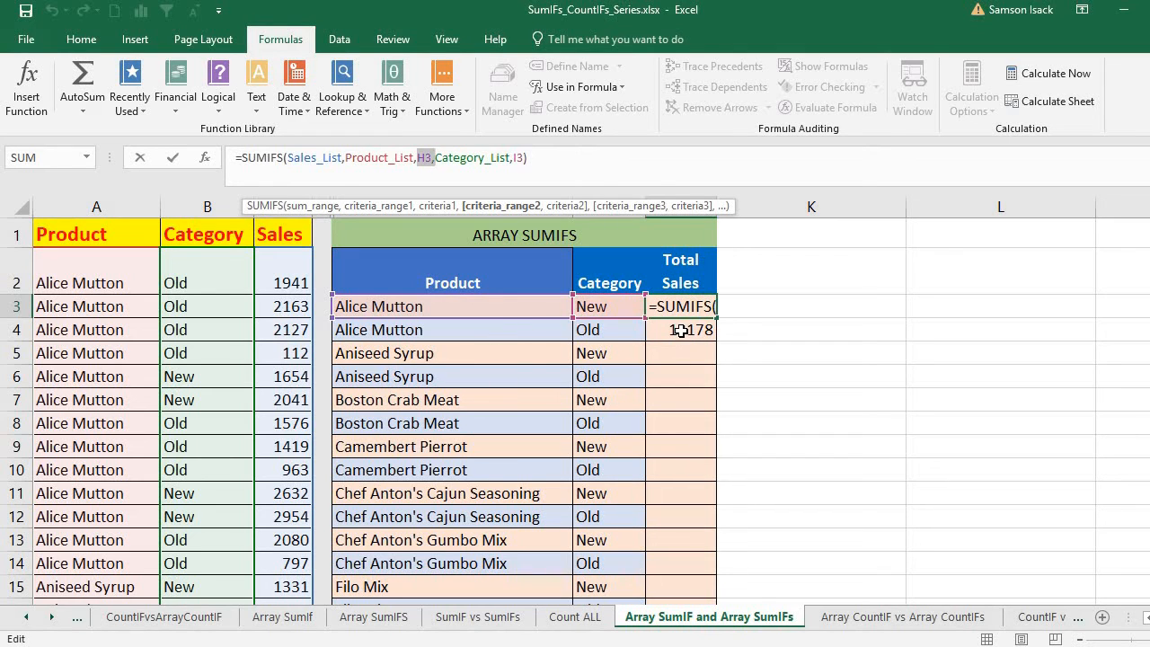
Clear the SUMIFS formulas from J3 and J4 so the Total Sales column is empty.
key("BackSpace")
key("BackSpace")
key("BackSpace")
key("BackSpace")
key("BackSpace")
key("BackSpace")
key("BackSpace")
key("BackSpace")
key("BackSpace")
key("BackSpace")
key("BackSpace")
key("BackSpace")
key("BackSpace")
key("BackSpace")
key("BackSpace")
key("BackSpace")
key("BackSpace")
key("BackSpace")
key("BackSpace")
key("BackSpace")
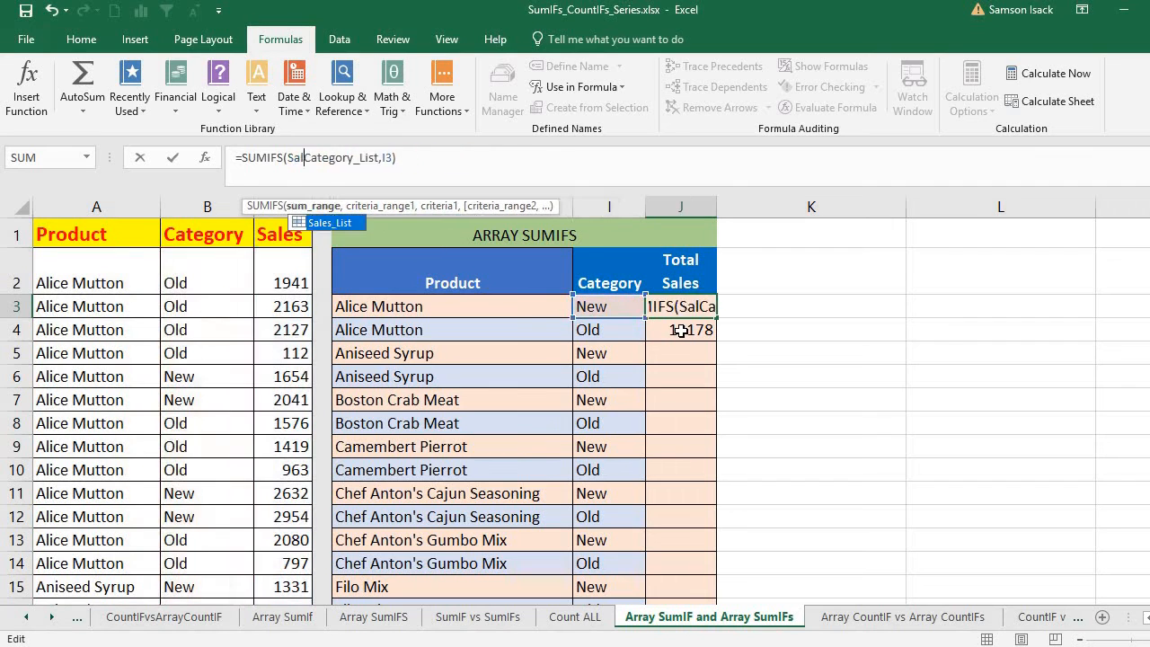
key("BackSpace")
key("BackSpace")
key("BackSpace")
key("BackSpace")
key("BackSpace")
key("BackSpace")
key("BackSpace")
key("BackSpace")
key("BackSpace")
key("BackSpace")
key("BackSpace")
key("Delete")
key("Delete")
key("Delete")
key("Delete")
key("Delete")
key("Delete")
key("Delete")
key("Delete")
key("Delete")
key("Delete")
key("Delete")
key("Delete")
key("Delete")
key("Delete")
key("Delete")
key("Delete")
key("Delete")
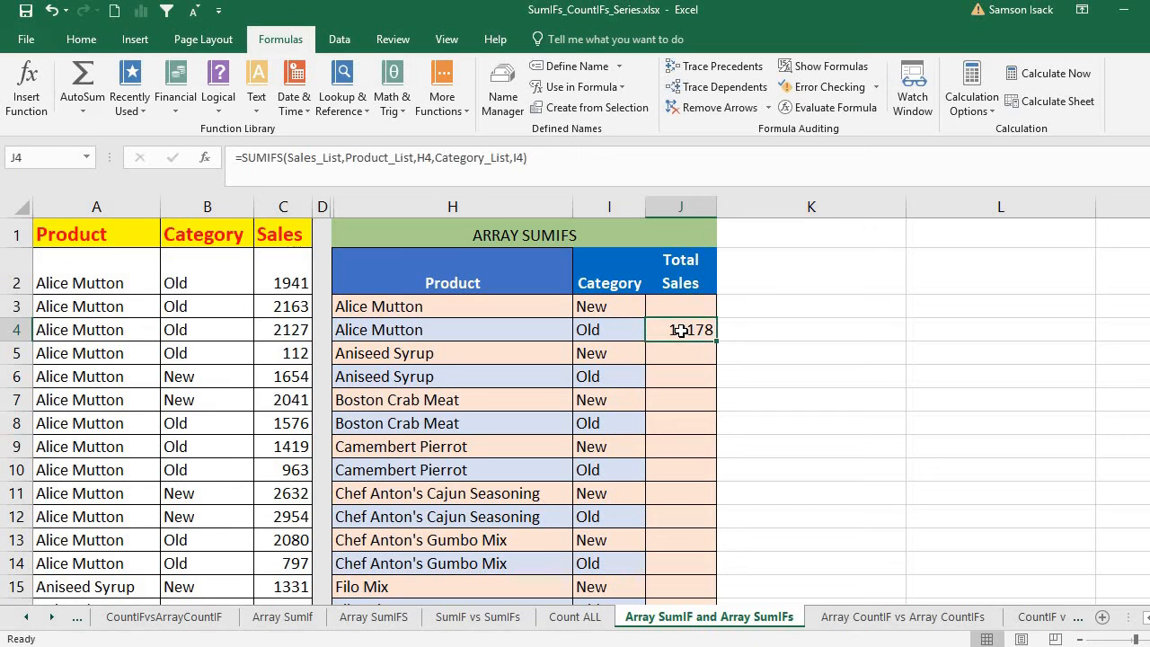
key("Delete")
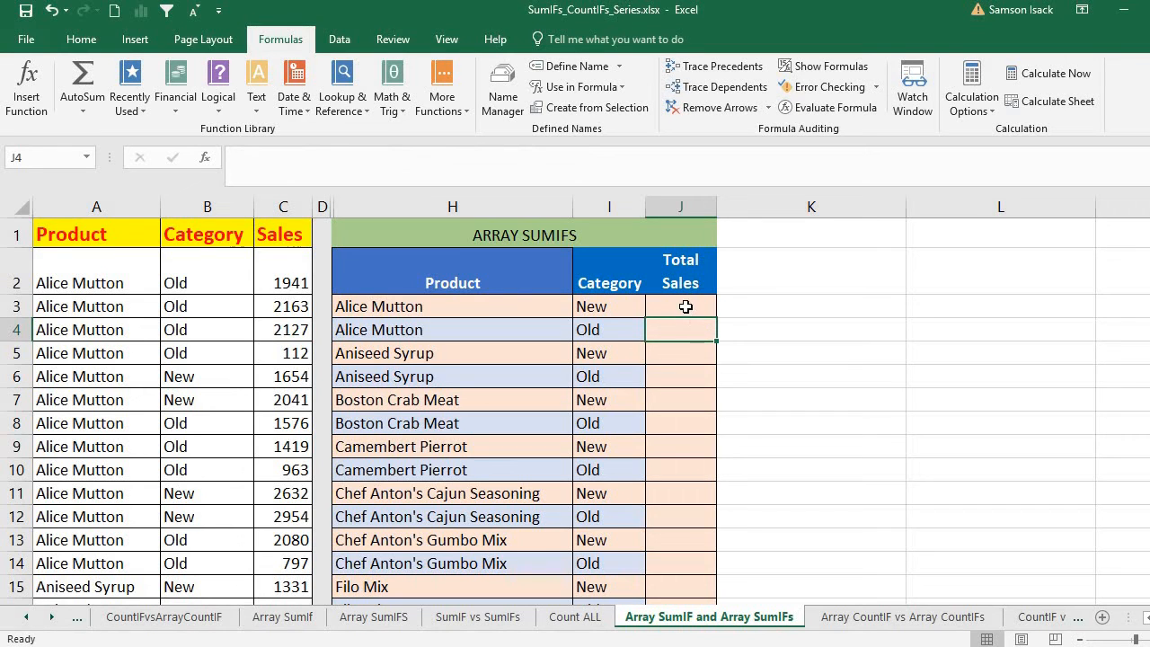
Review the product criteria from H3 down and the matching empty Total Sales cells, and select J3.
left_click_drag(487, 305, 507, 537)
left_click(696, 309)
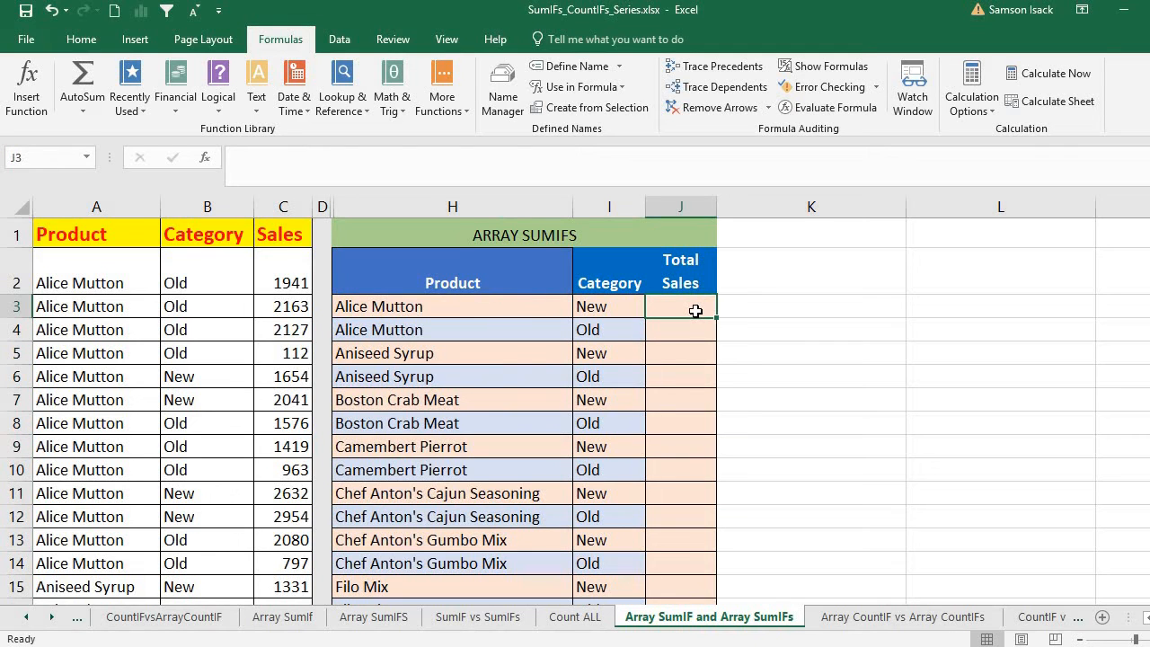
left_click_drag(696, 310, 699, 492)
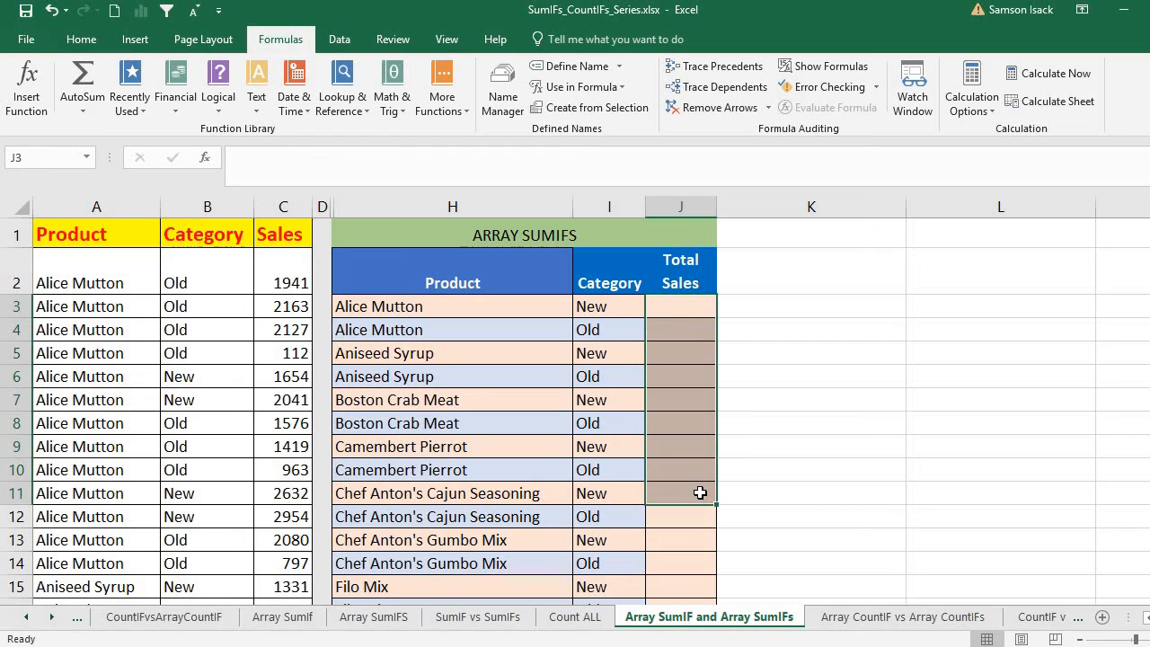
left_click(676, 305)
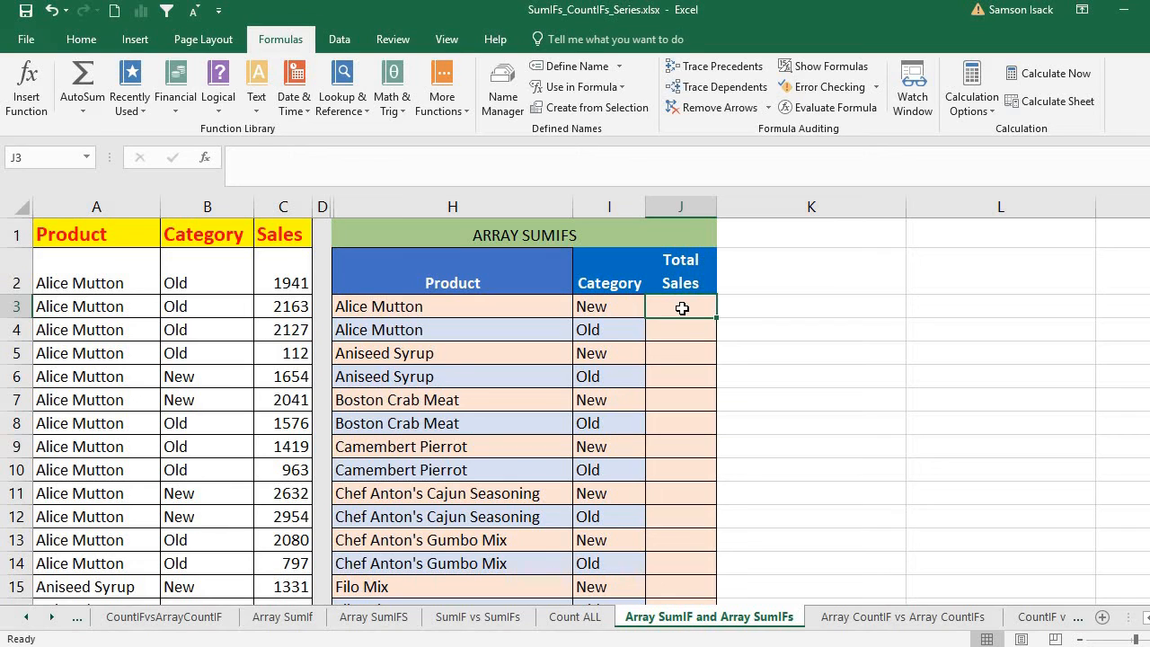
Review the product and category criteria in H3 and I3 against the empty Total Sales cells from J3 down.
left_click_drag(682, 308, 684, 398)
left_click(684, 306)
left_click_drag(539, 312, 601, 308)
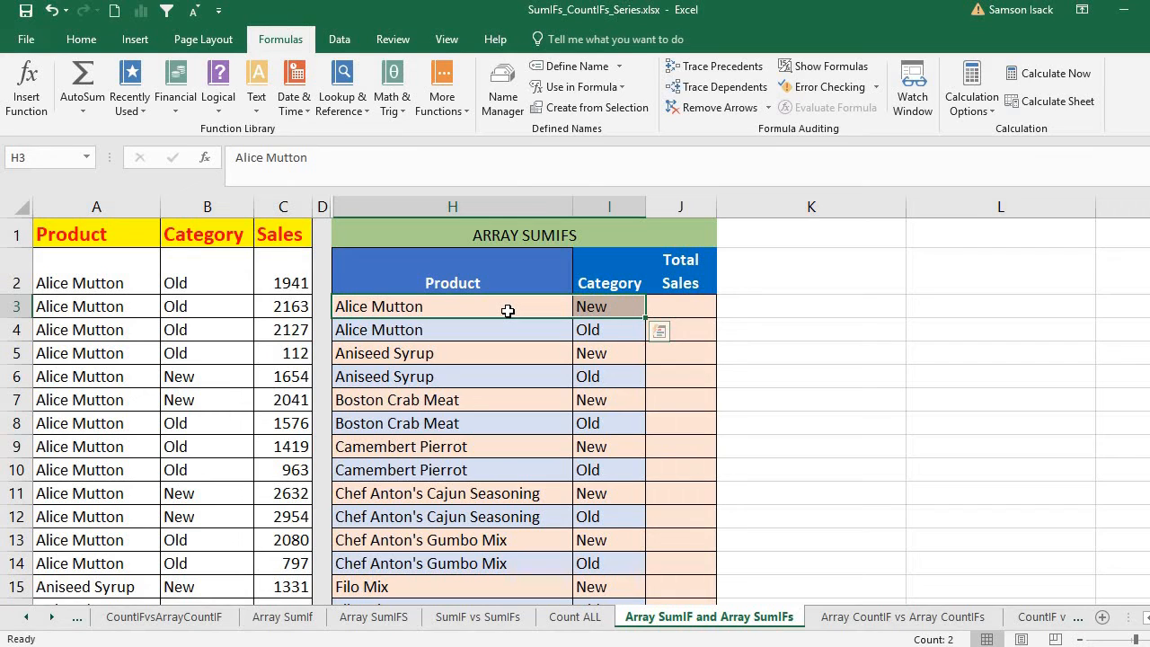
left_click(683, 308)
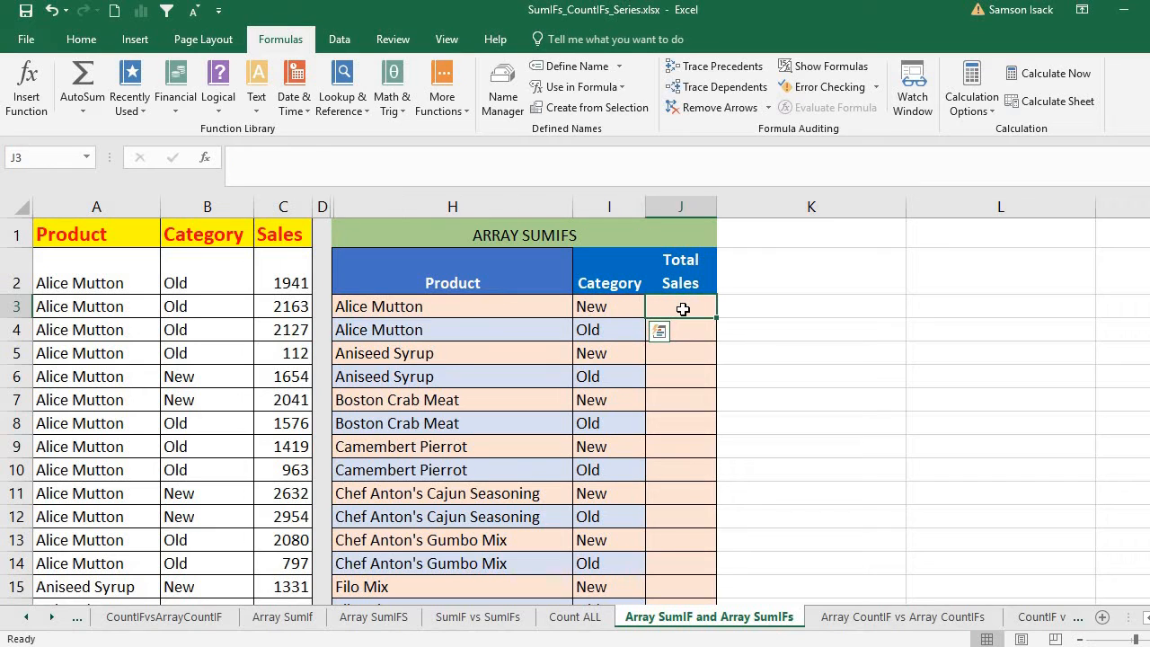
left_click(537, 308)
left_click(610, 307)
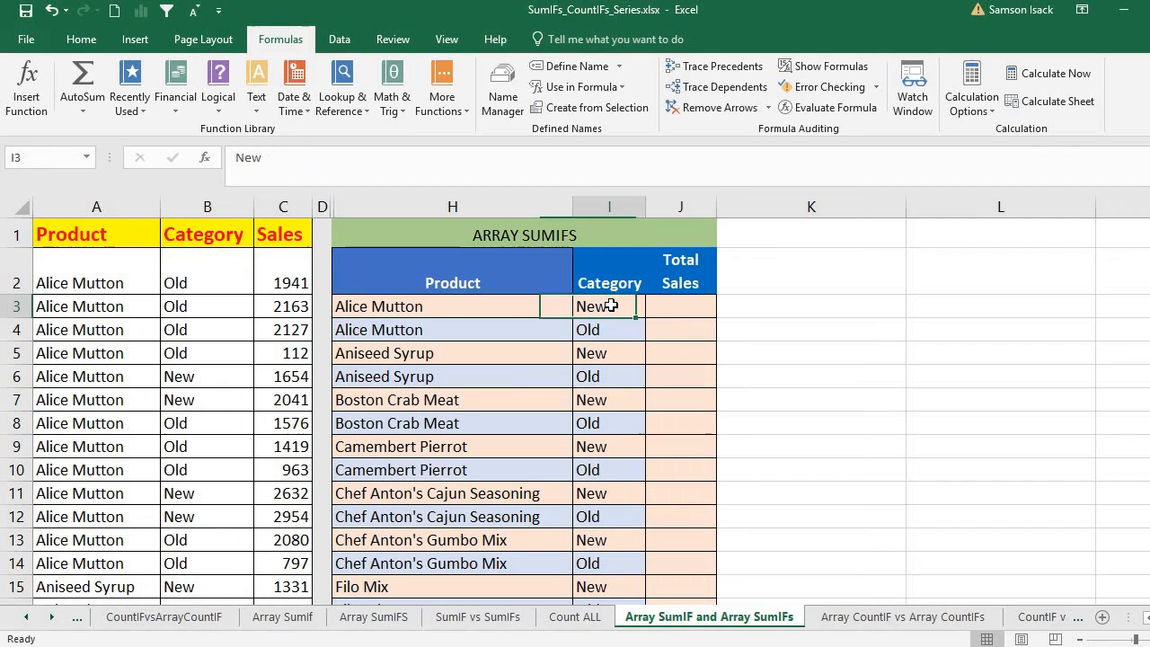
left_click(688, 308)
Select the Total Sales range J3:J52 and start a SUMIFS formula with Sales_List as the sum range.
left_click_drag(689, 311, 687, 537)
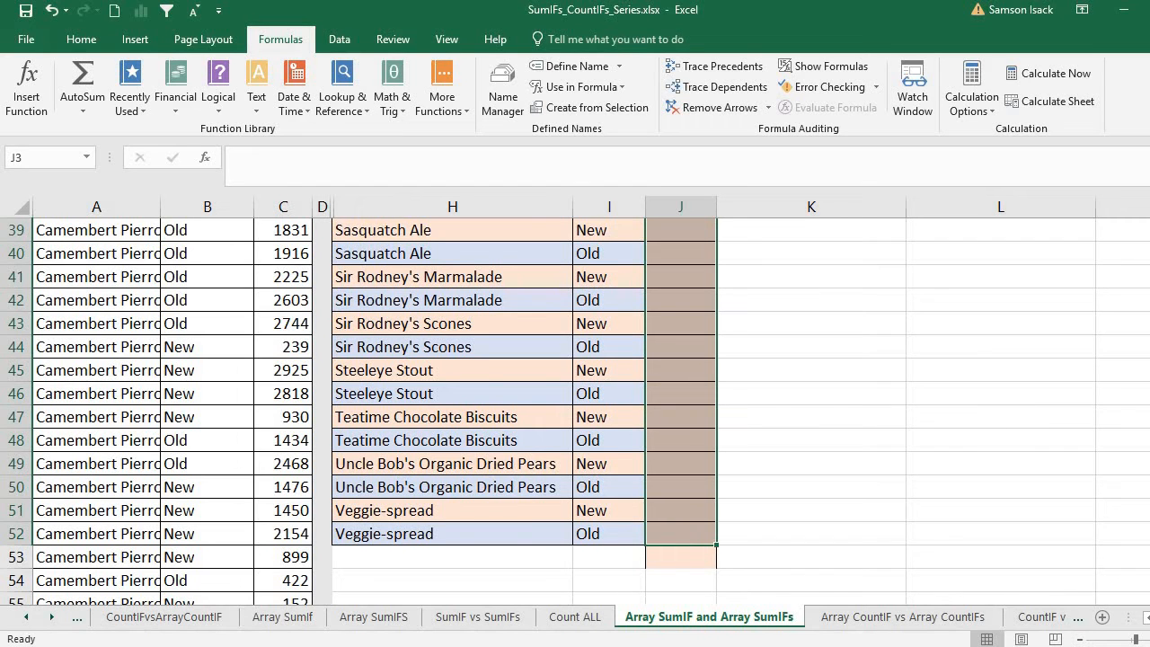
left_click_drag(1148, 267, 1148, 234)
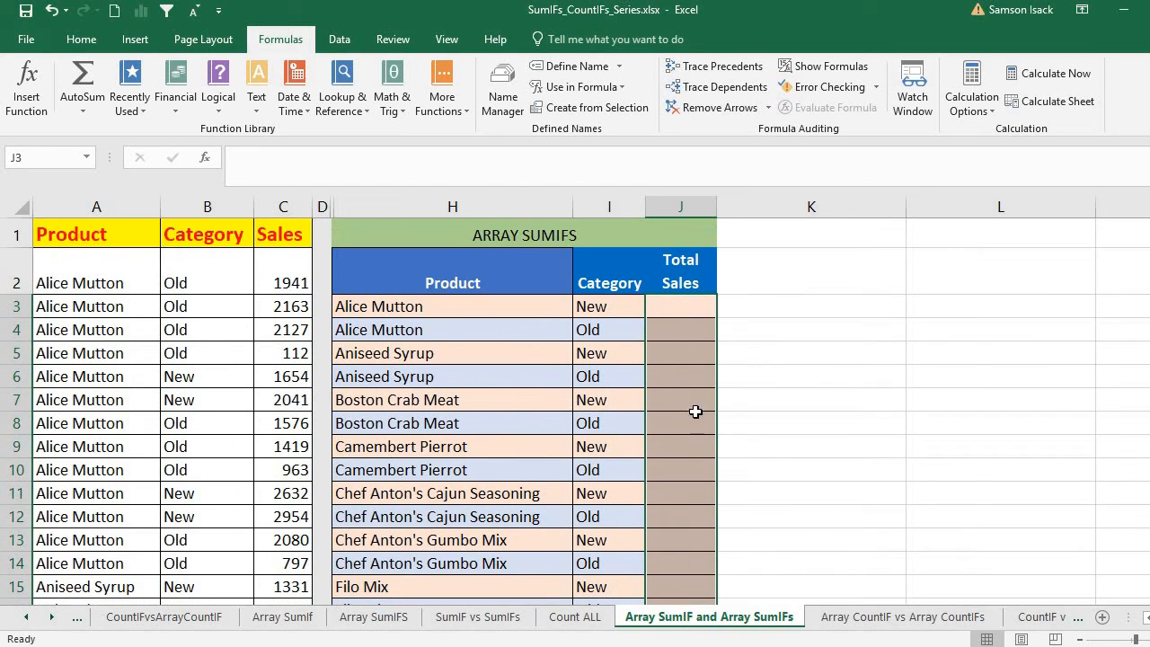
left_click(502, 156)
type("=")
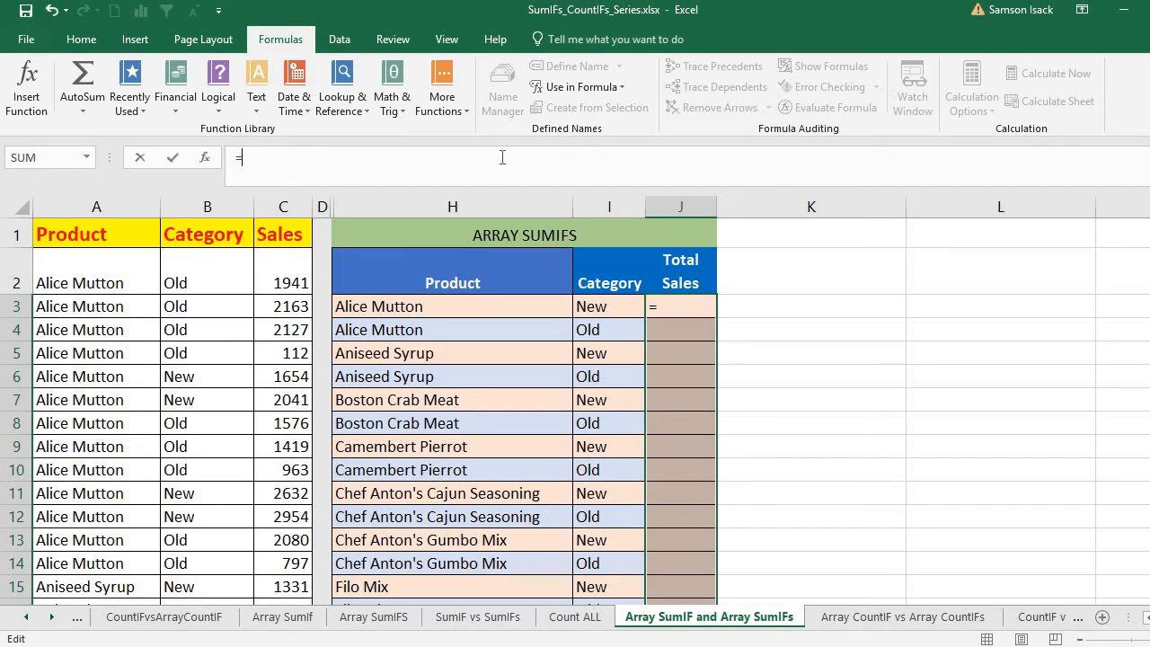
type("SUMIFS")
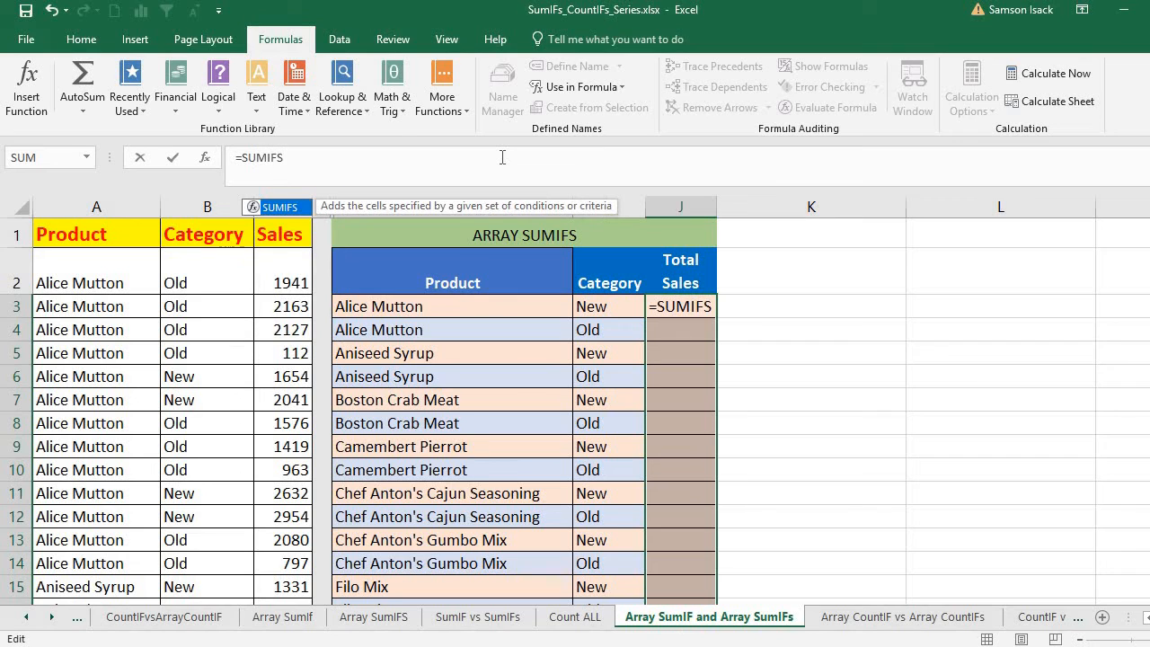
type("(")
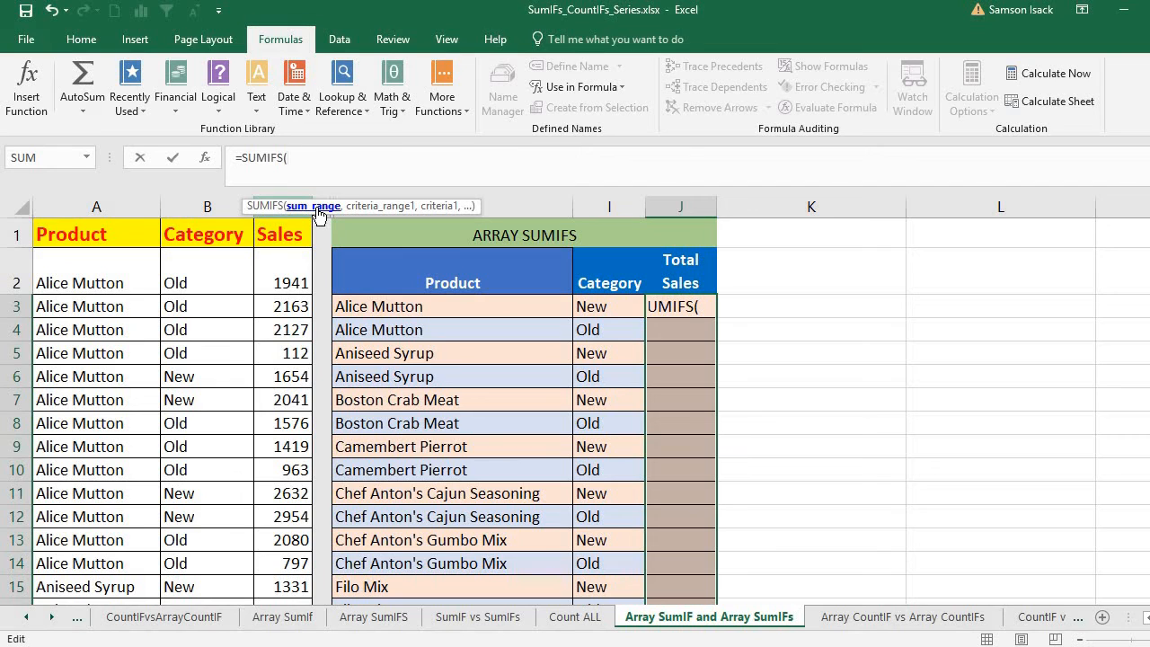
type("Sale")
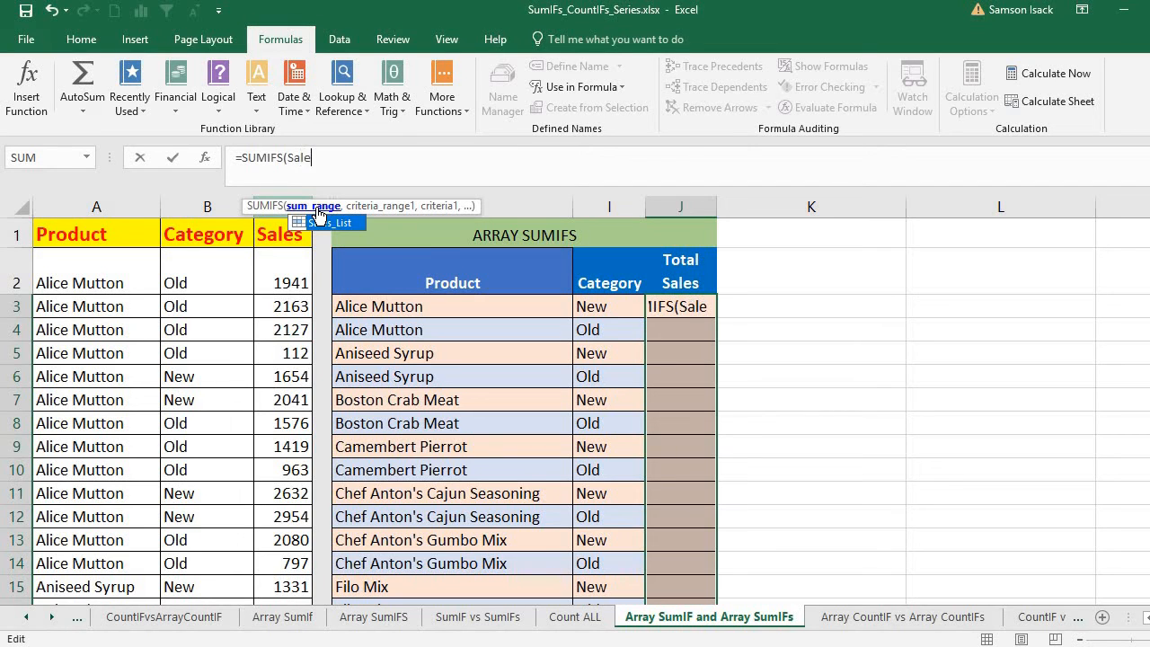
type("s_List,")
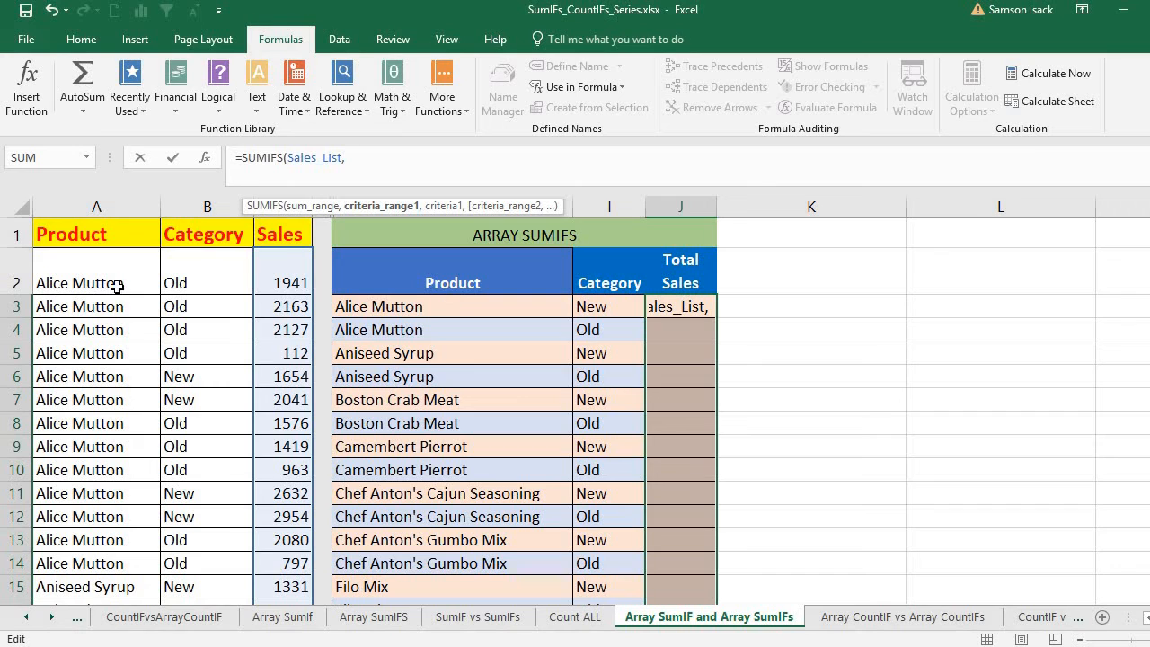
Add Product_List as the first criteria range of the SUMIFS formula and H3:H52 as its criteria.
left_click(360, 269)
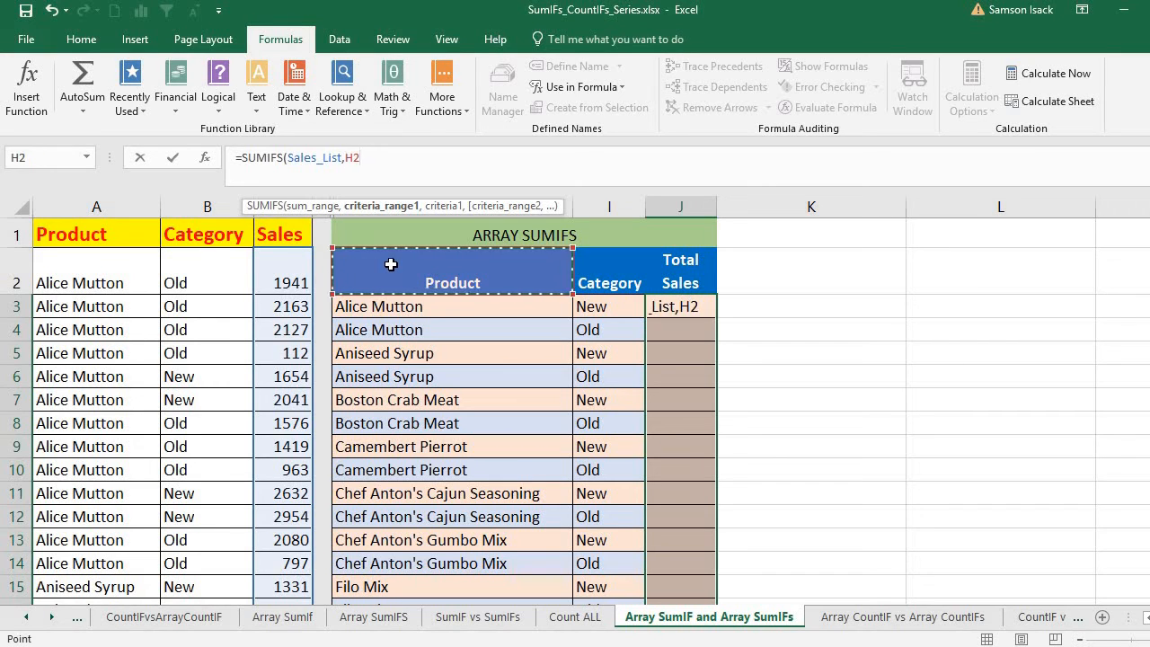
key("BackSpace")
key("BackSpace")
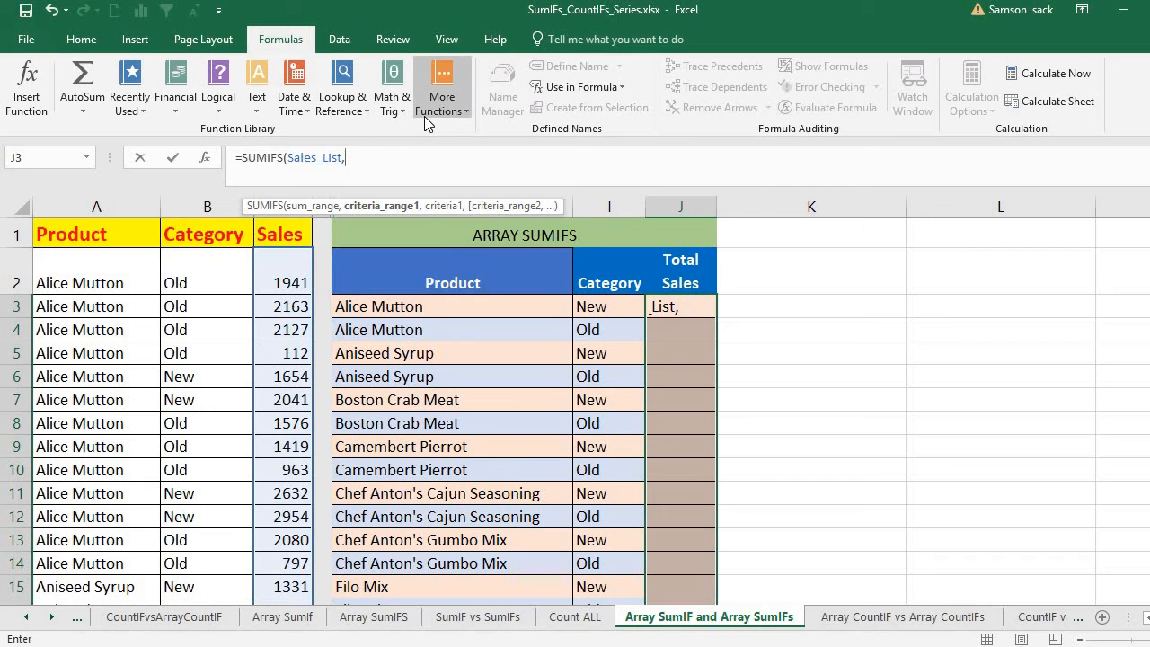
type("Product")
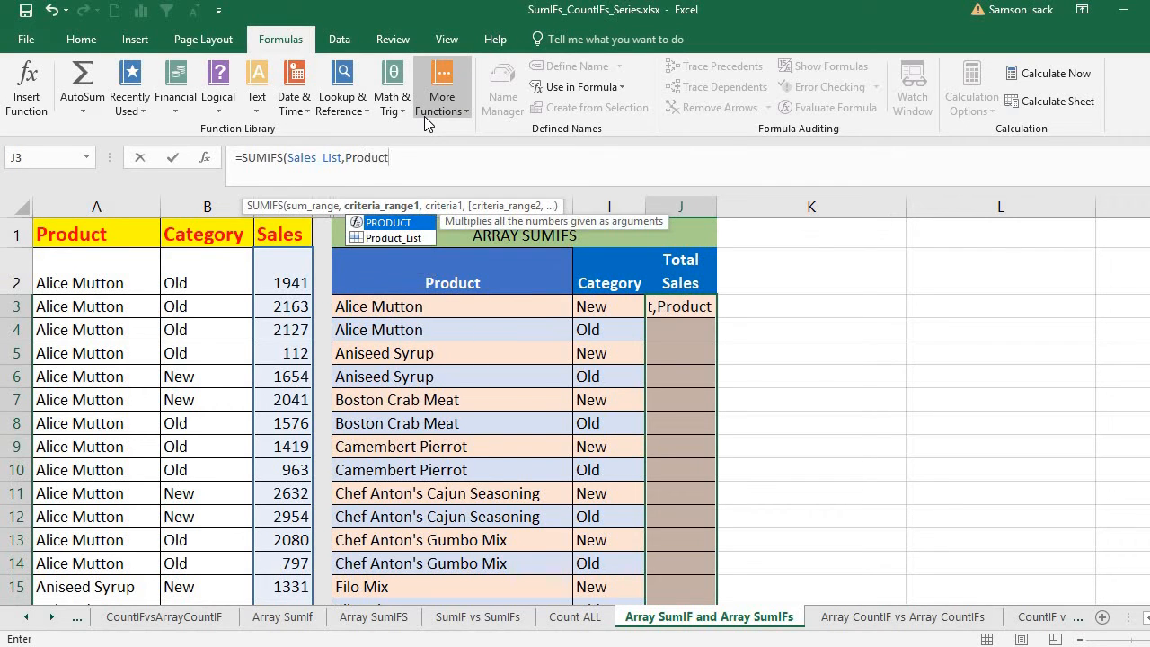
left_click(408, 239)
double_click(407, 239)
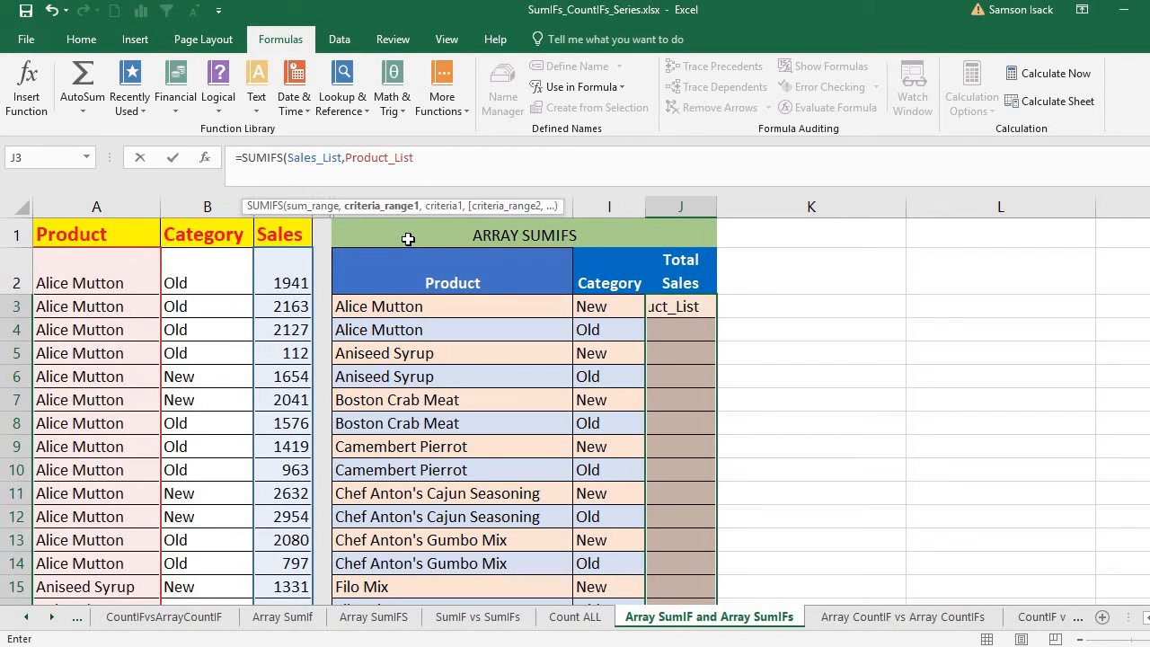
type(",")
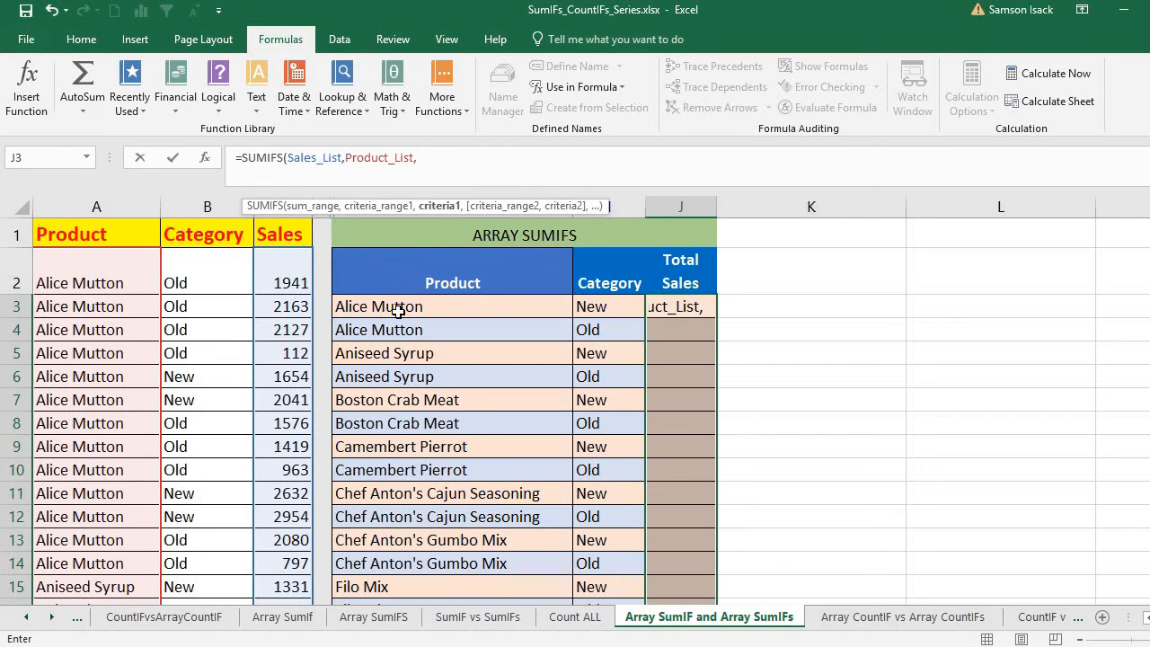
left_click_drag(425, 300, 434, 561)
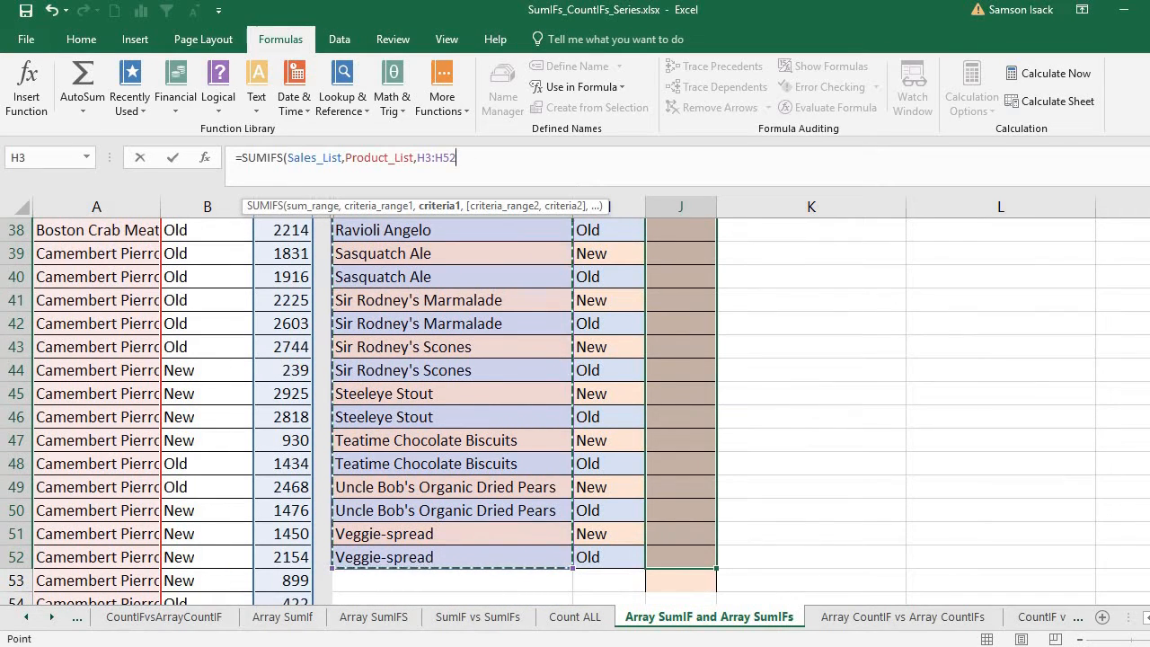
left_click_drag(1148, 273, 1149, 226)
type(",")
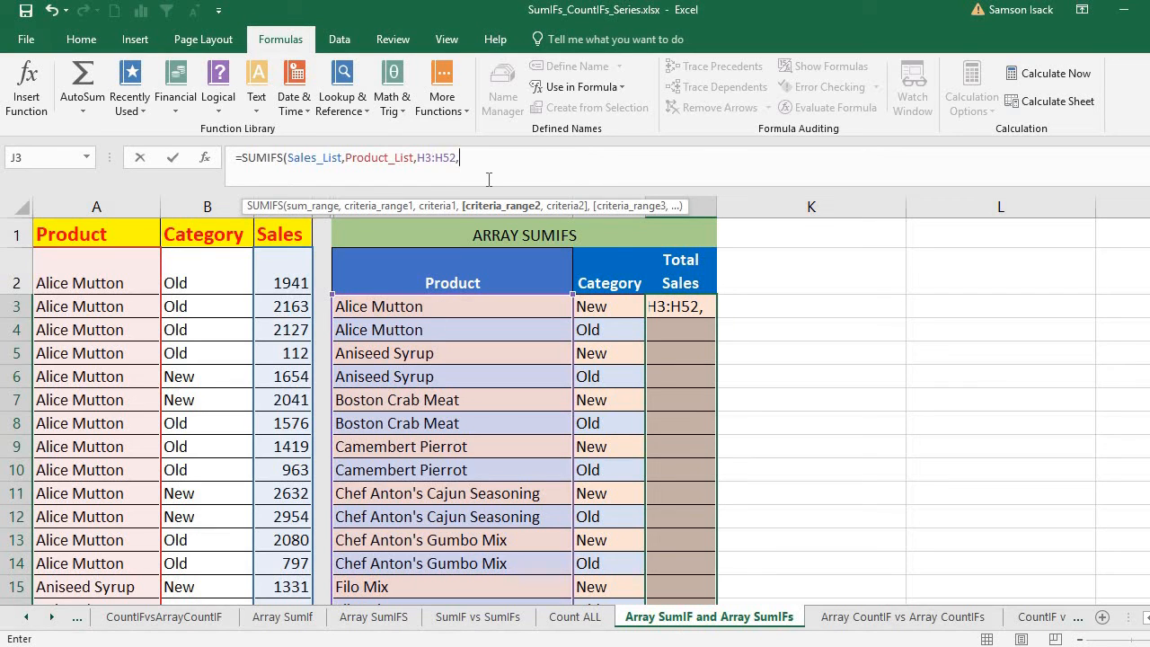
Add Category_List with criteria I3:I52 as the second pair and enter the SUMIFS as an array formula across J3:J52.
type("Catego")
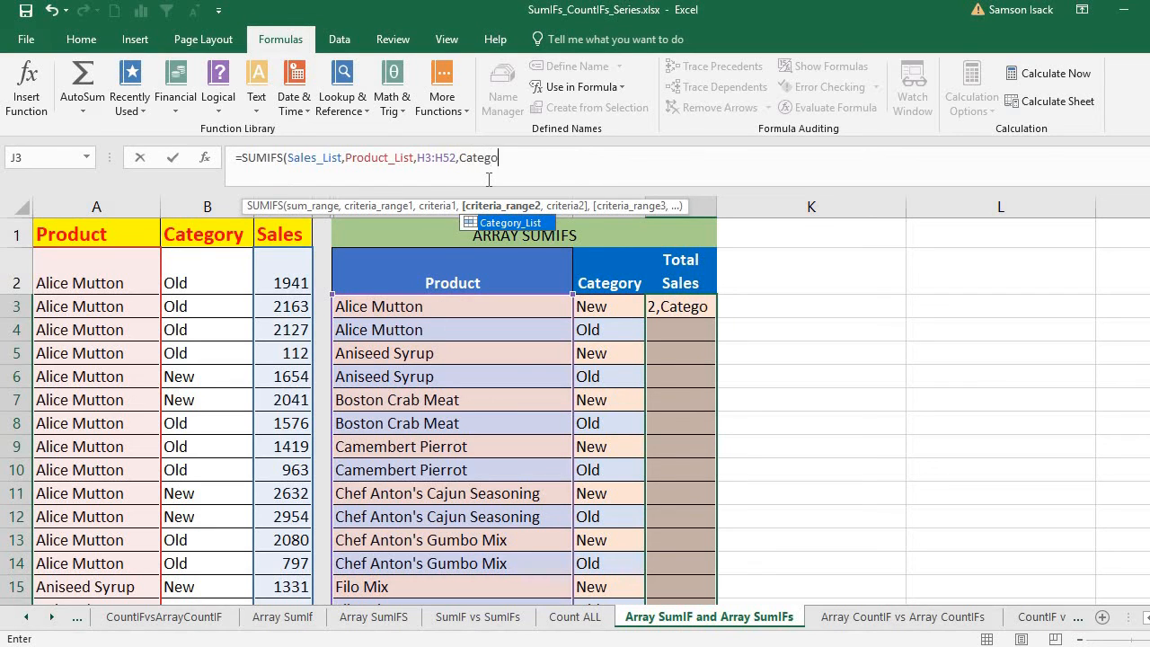
type("ry")
double_click(538, 221)
type(",")
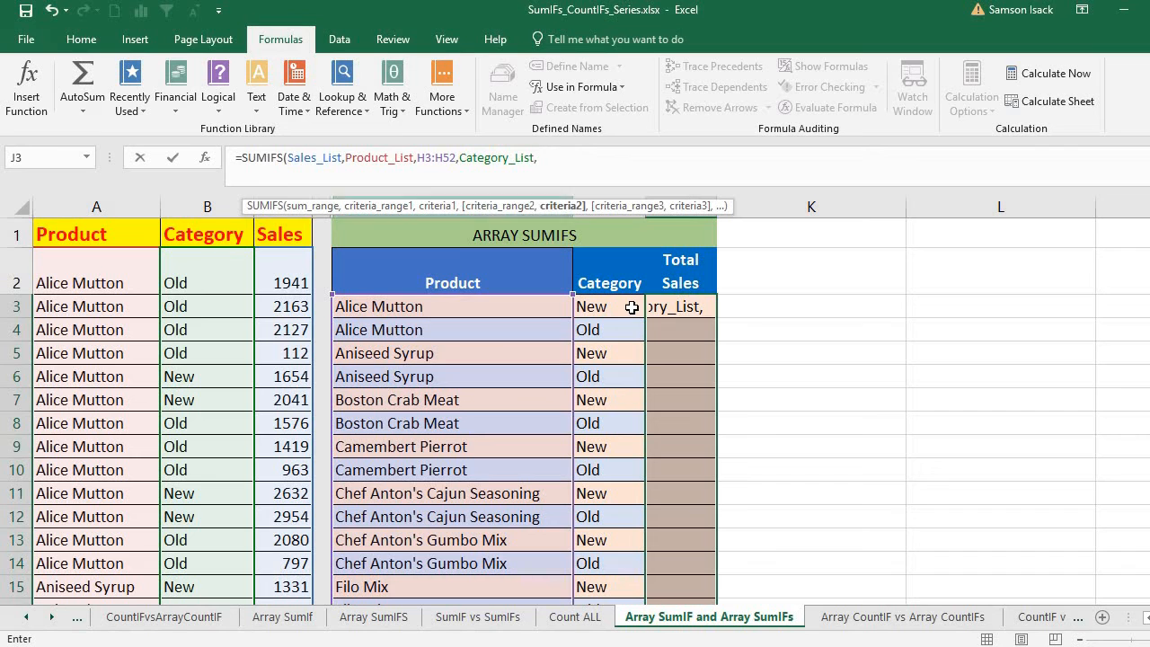
left_click_drag(628, 308, 616, 560)
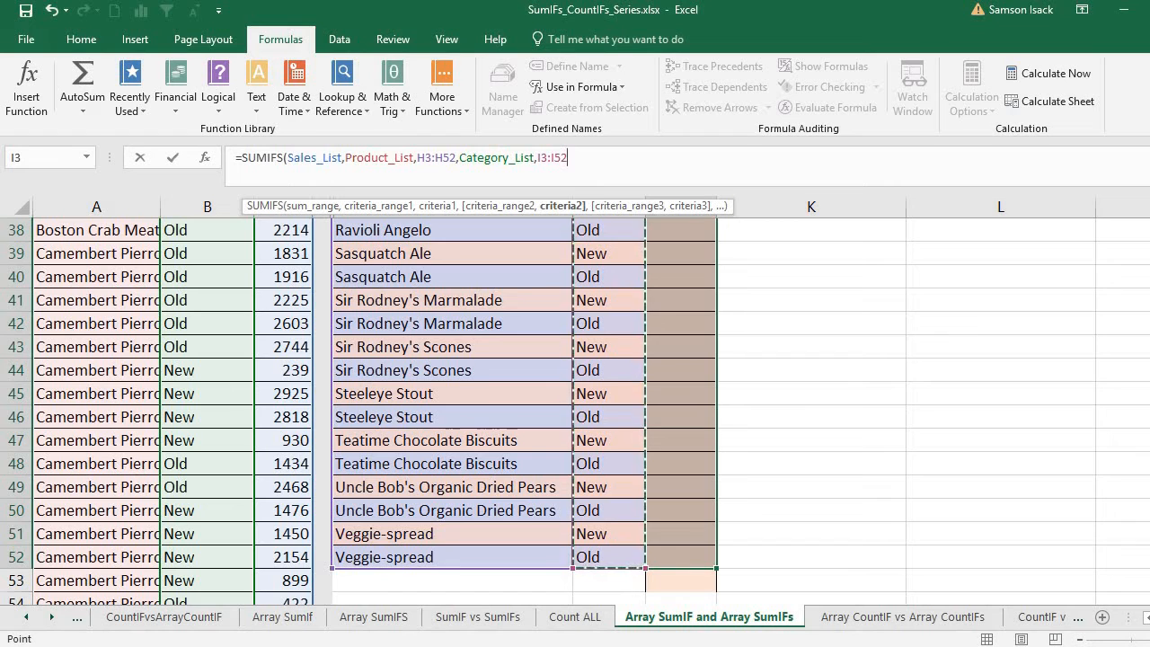
key("ctrl+BackSpace")
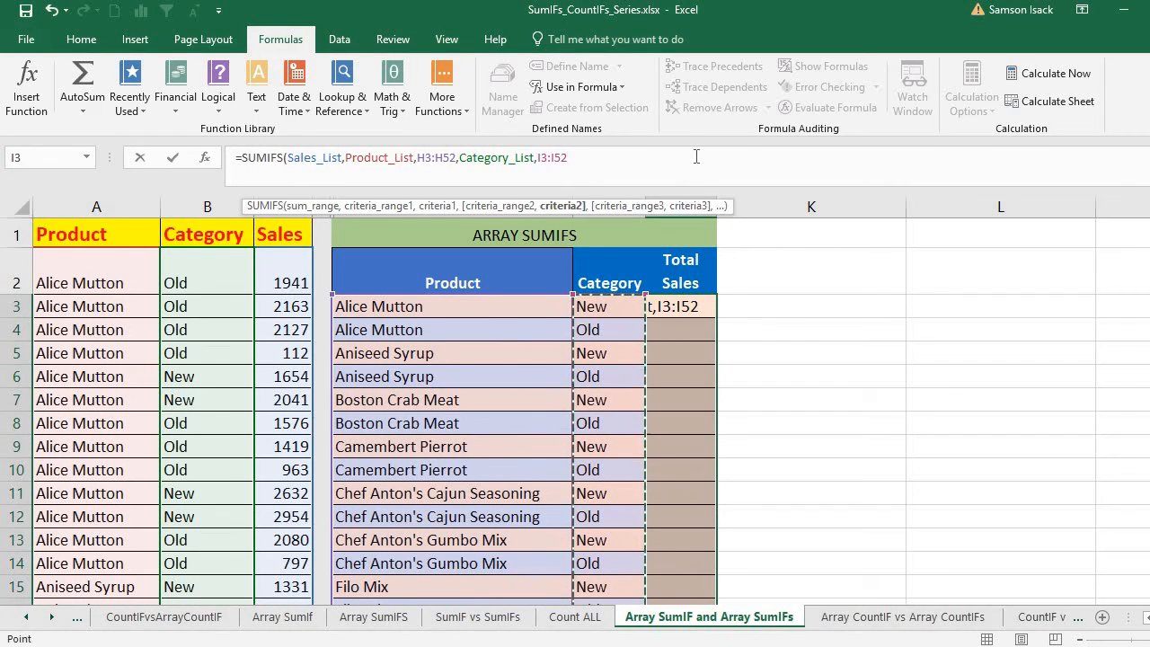
type(")")
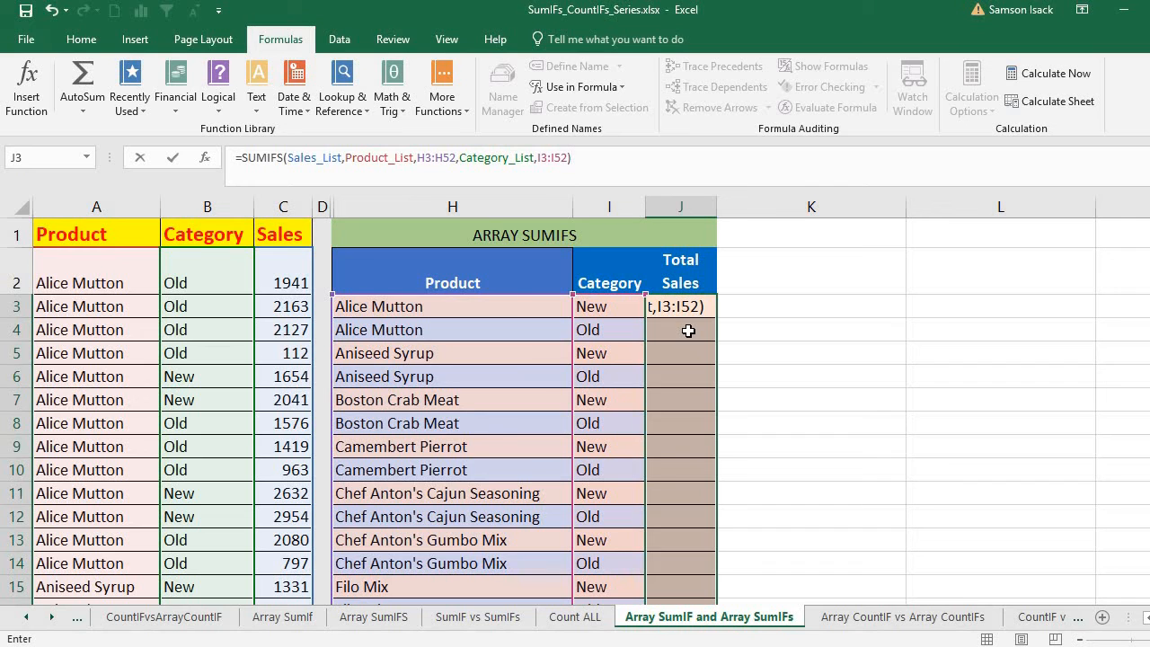
key("ctrl+shift+Return")
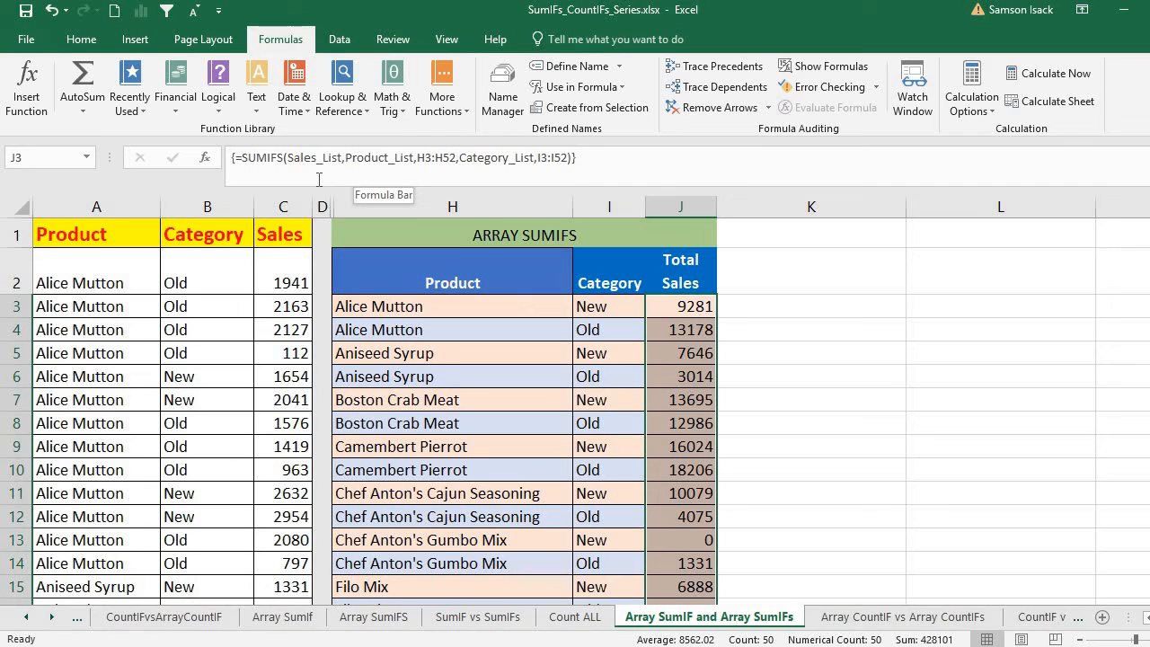
Check the array SUMIFS formula in the Total Sales cells, comparing J3, J4 and J5.
left_click(688, 305)
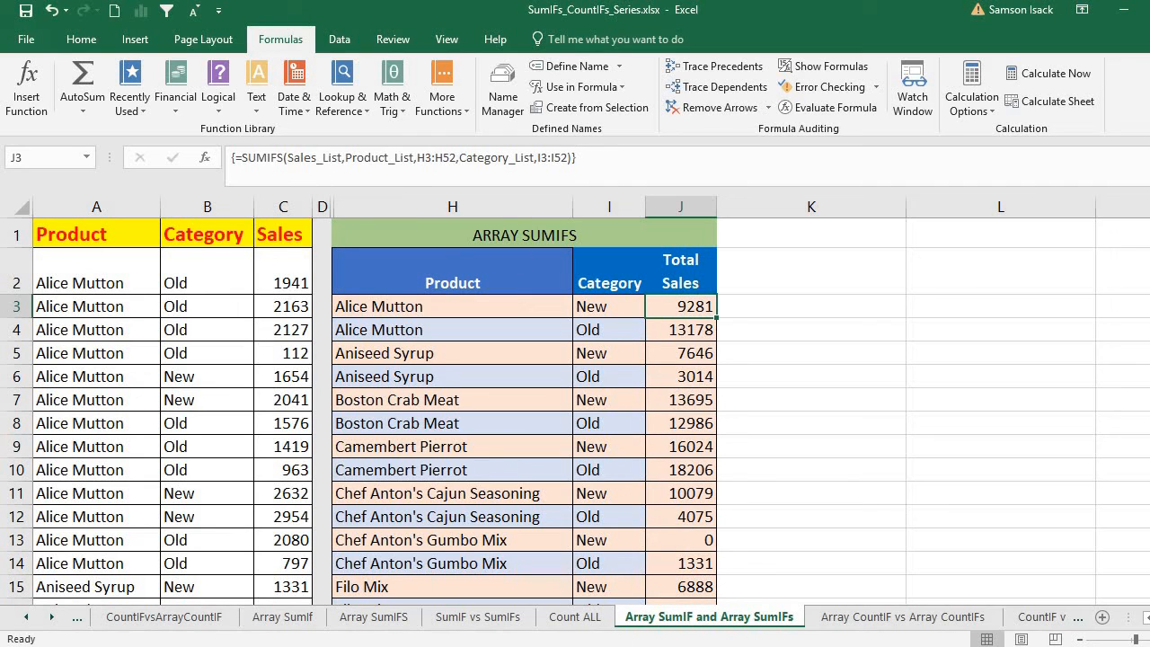
key("ctrl+Down")
key("ctrl+Up")
key("Down")
key("Down")
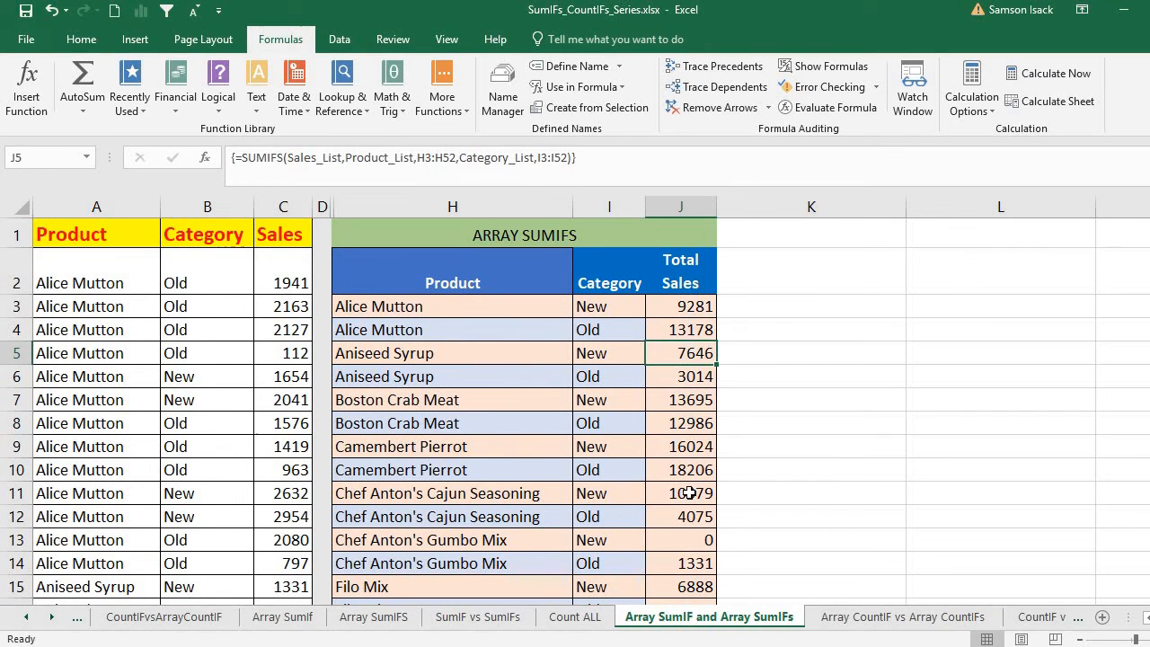
left_click(693, 308)
left_click(693, 329)
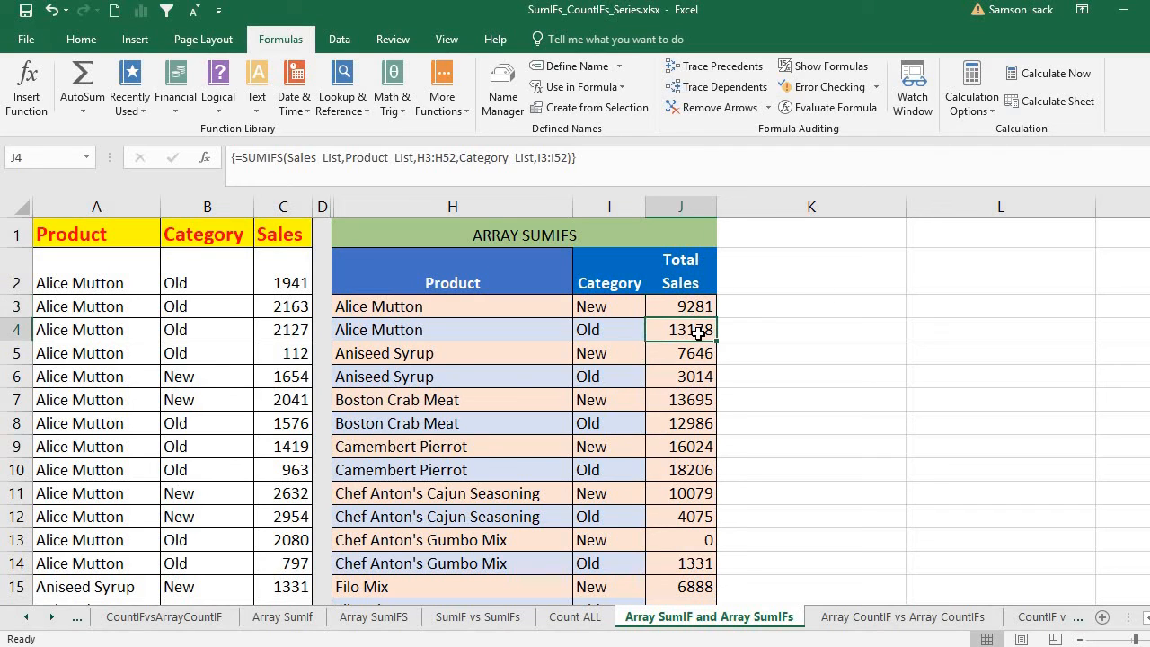
left_click(699, 355)
left_click(695, 306)
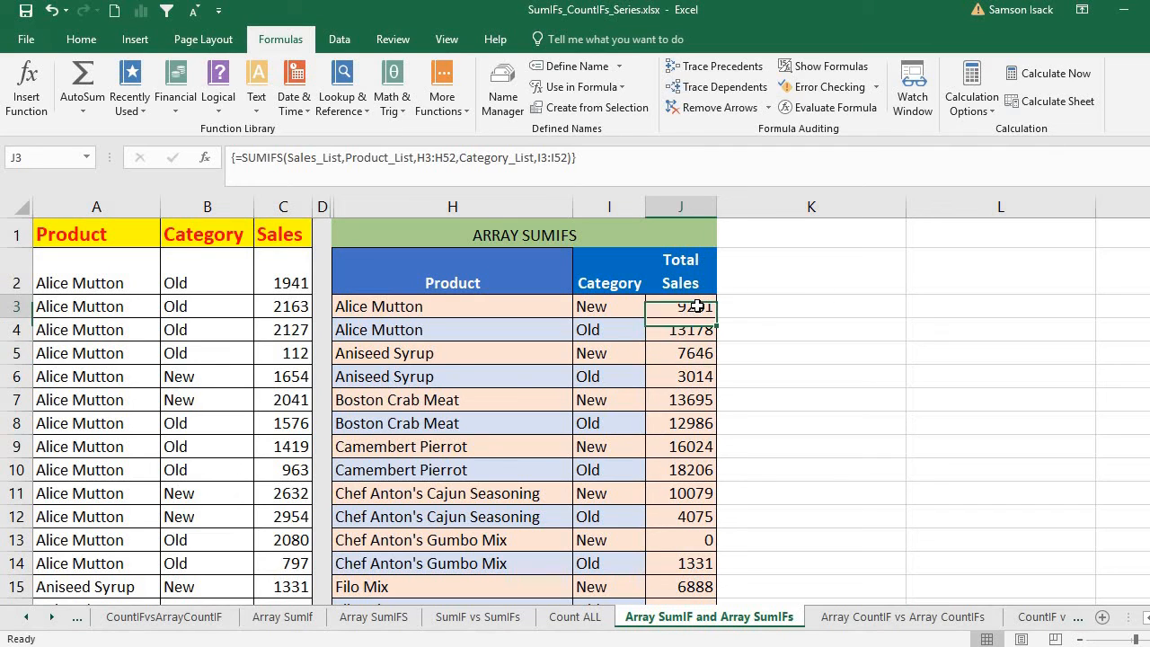
left_click(708, 329)
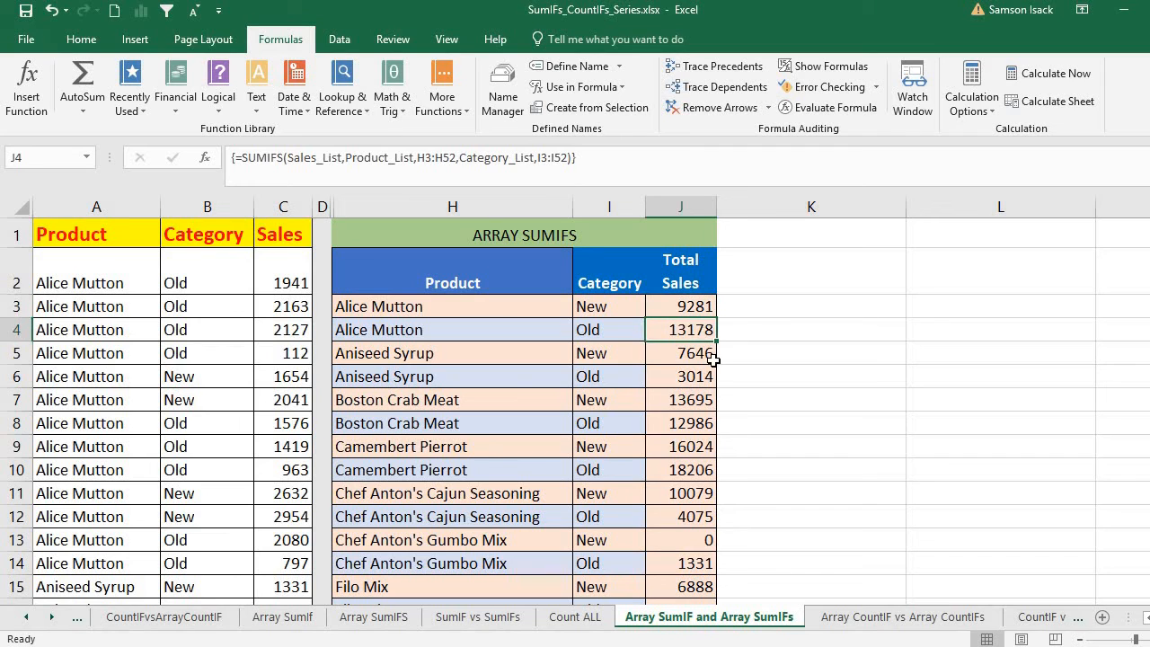
left_click(710, 357)
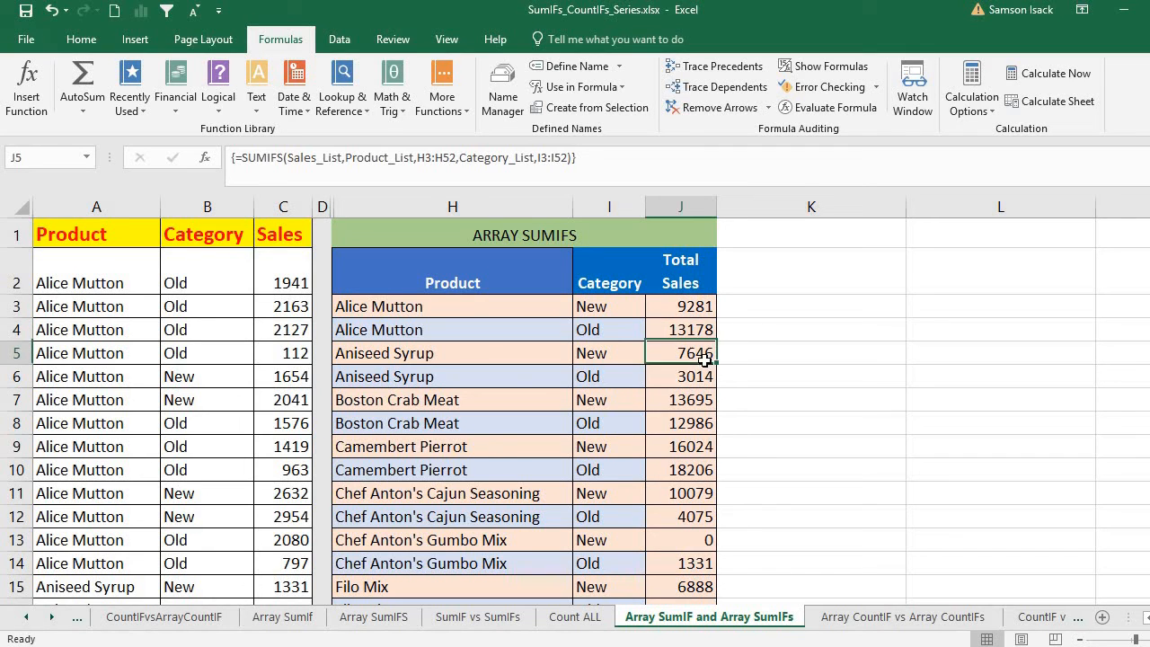
Total J3:J52 with a SUM formula in J53 and compare it with the sum of the Sales column C.
left_click_drag(1149, 221, 1149, 264)
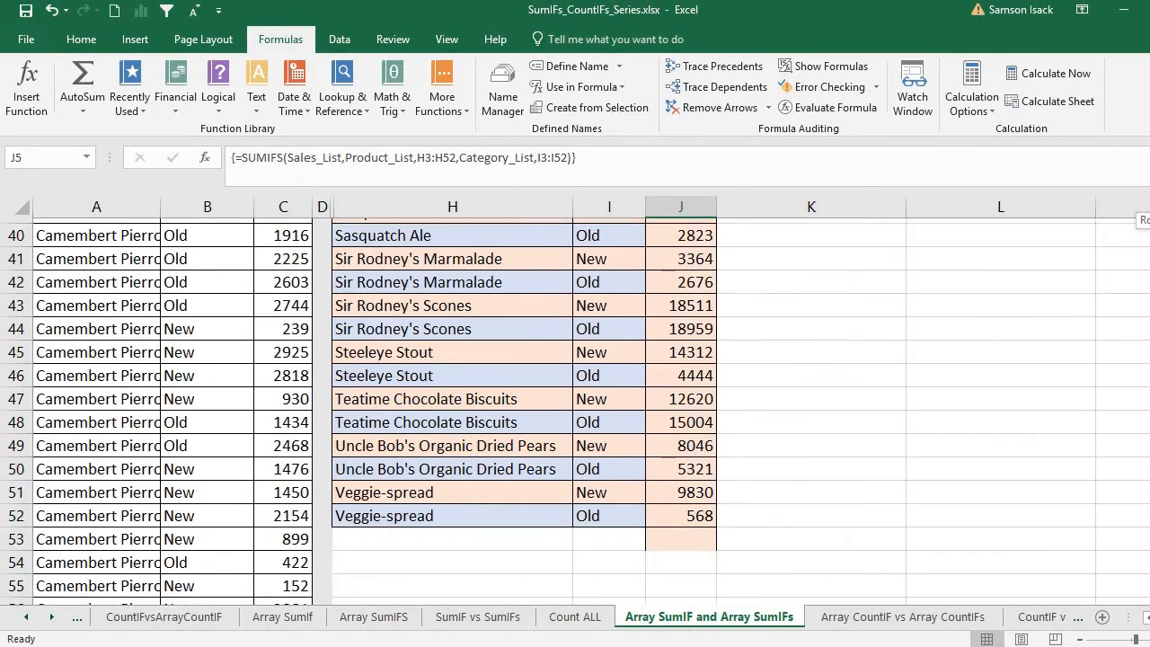
left_click(686, 548)
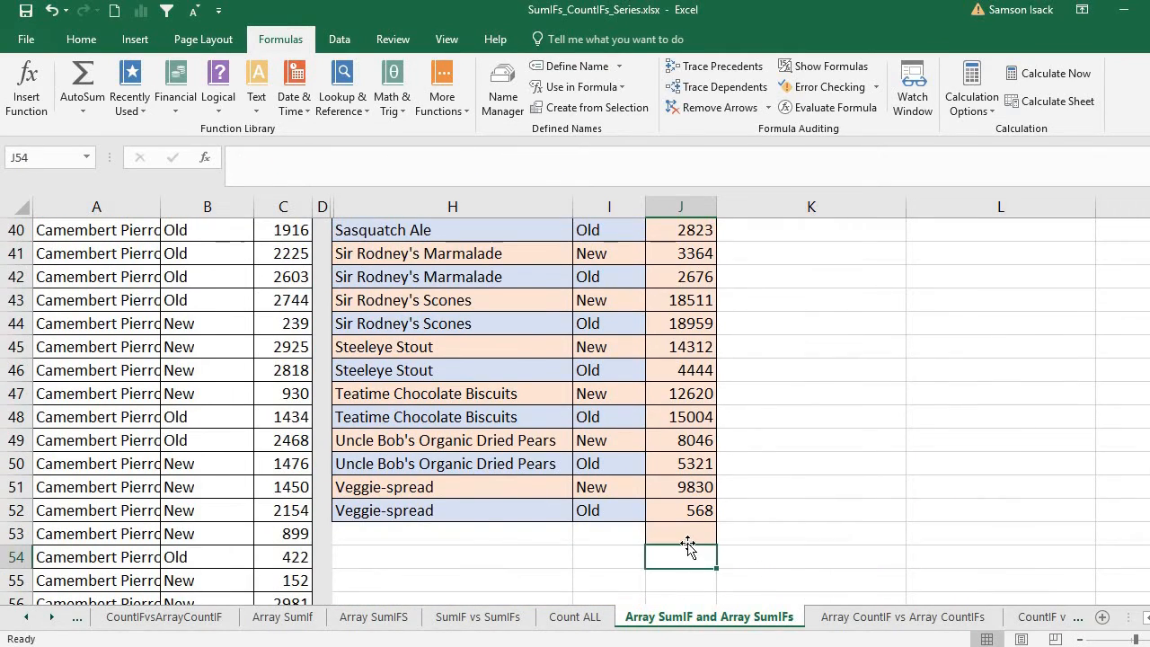
left_click(688, 534)
type("=SUM(")
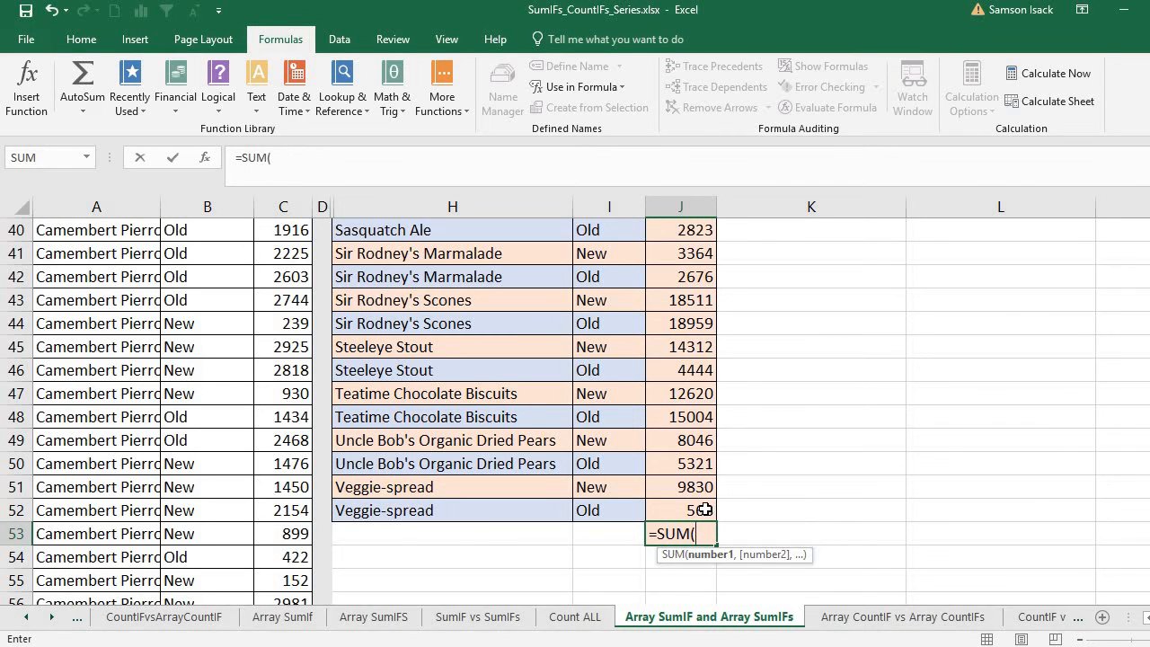
left_click_drag(696, 510, 689, 305)
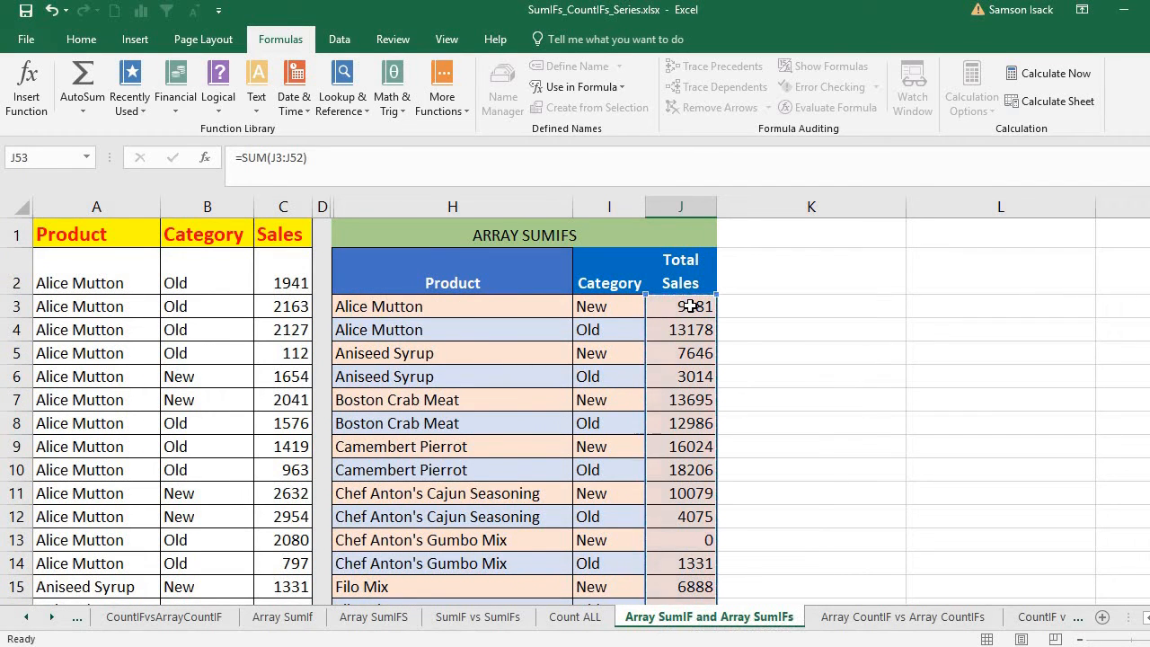
key("Return")
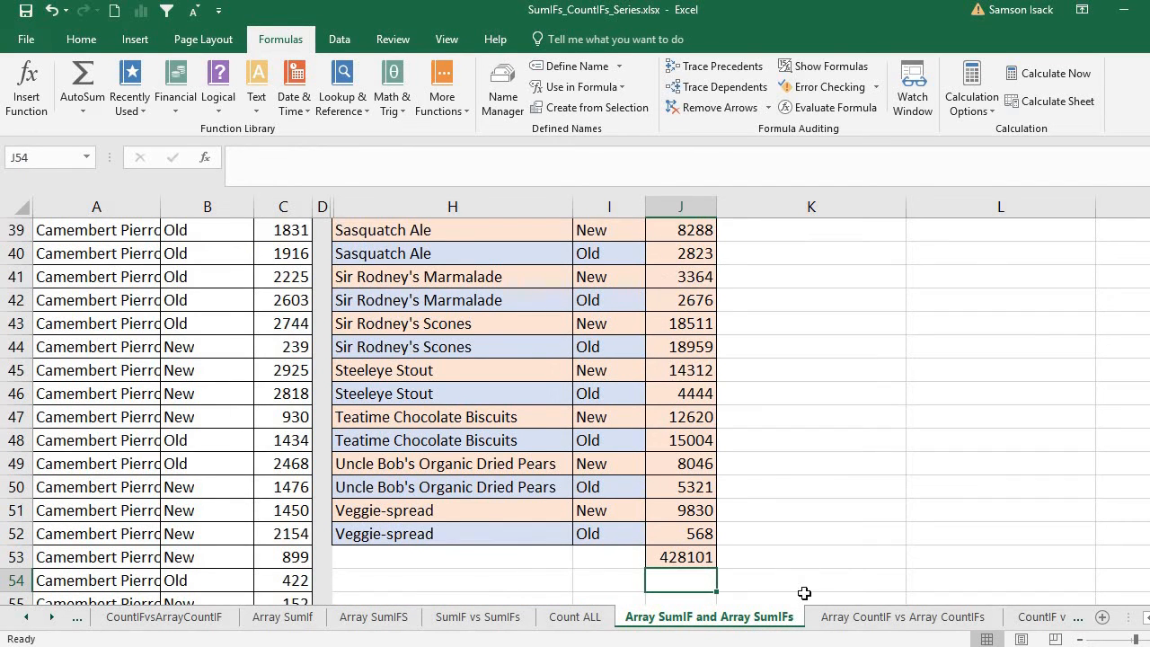
left_click(689, 557)
left_click(290, 203)
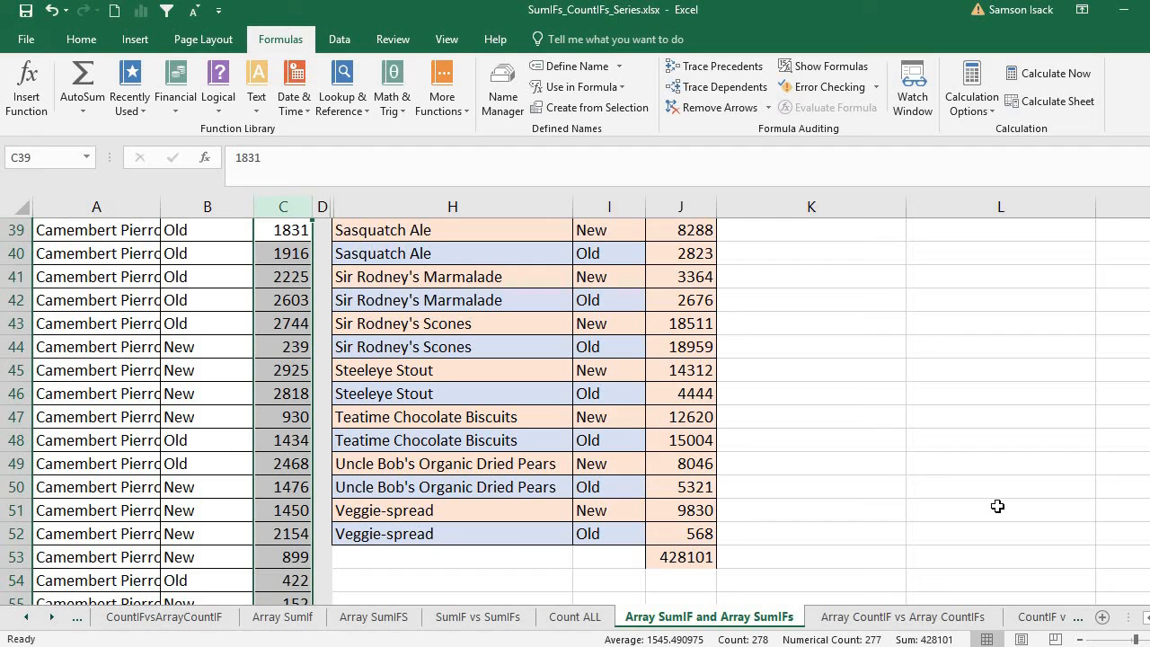
Unhide columns E to G between columns D and H to bring back the ARRAY SUMIF table.
scroll(575, 404, "up", 13)
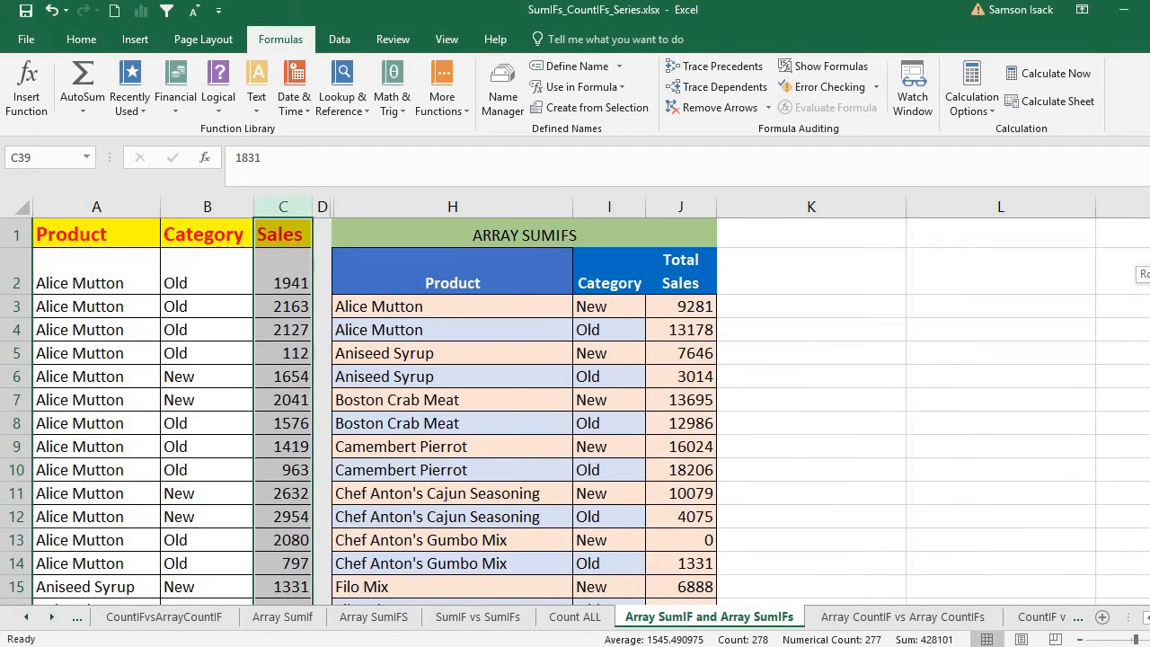
left_click_drag(322, 207, 335, 207)
right_click(336, 212)
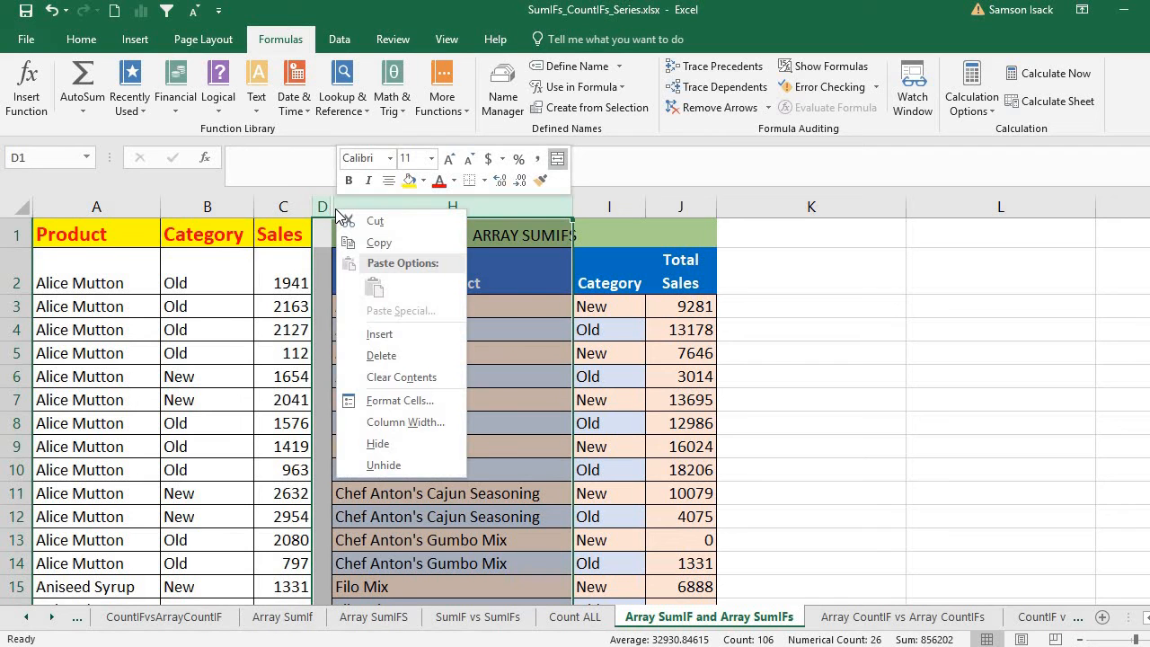
left_click(399, 465)
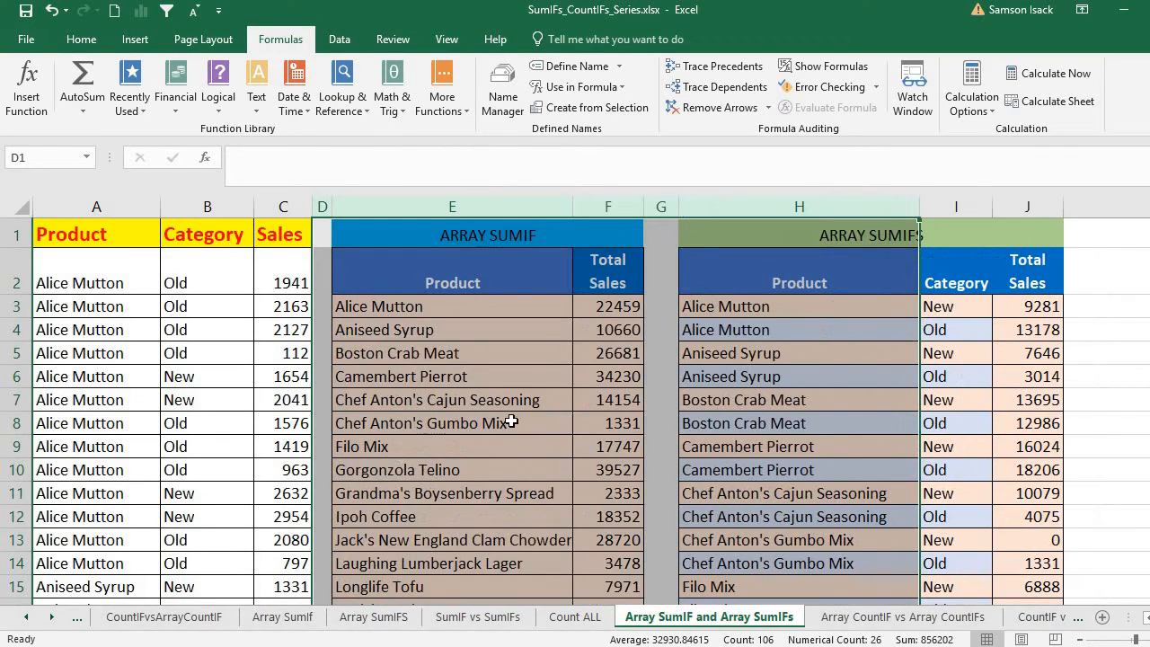
left_click(510, 422)
Compare the Alice Mutton total in the ARRAY SUMIF table with its New and Old category totals in the ARRAY SUMIFS table.
left_click(527, 263)
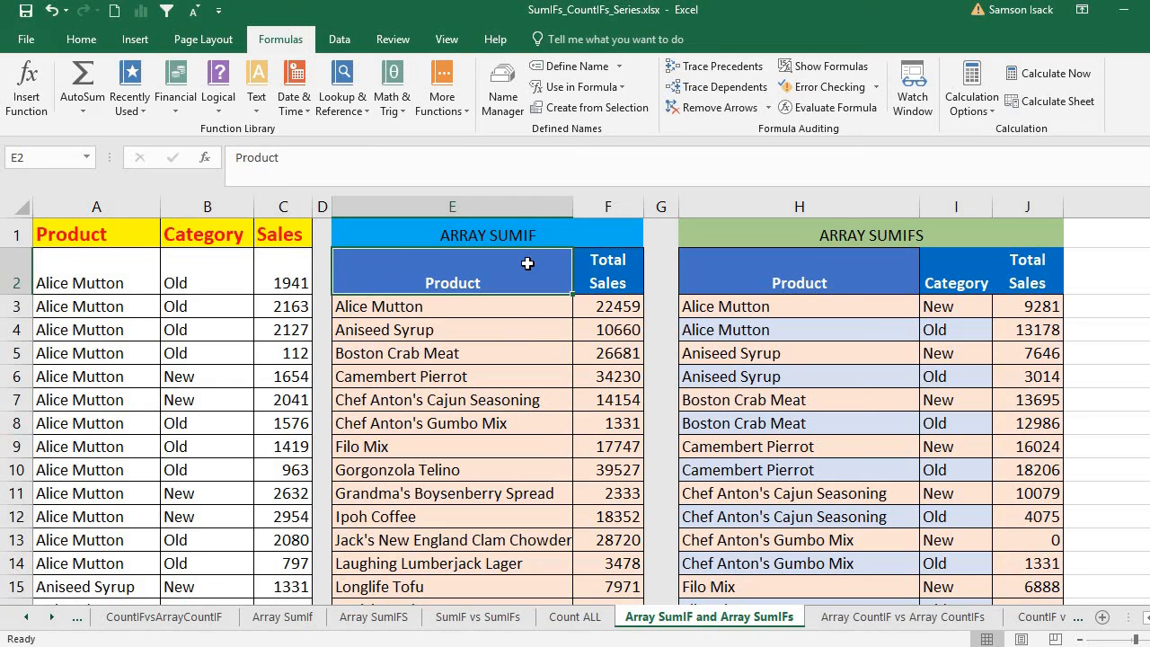
left_click(494, 308)
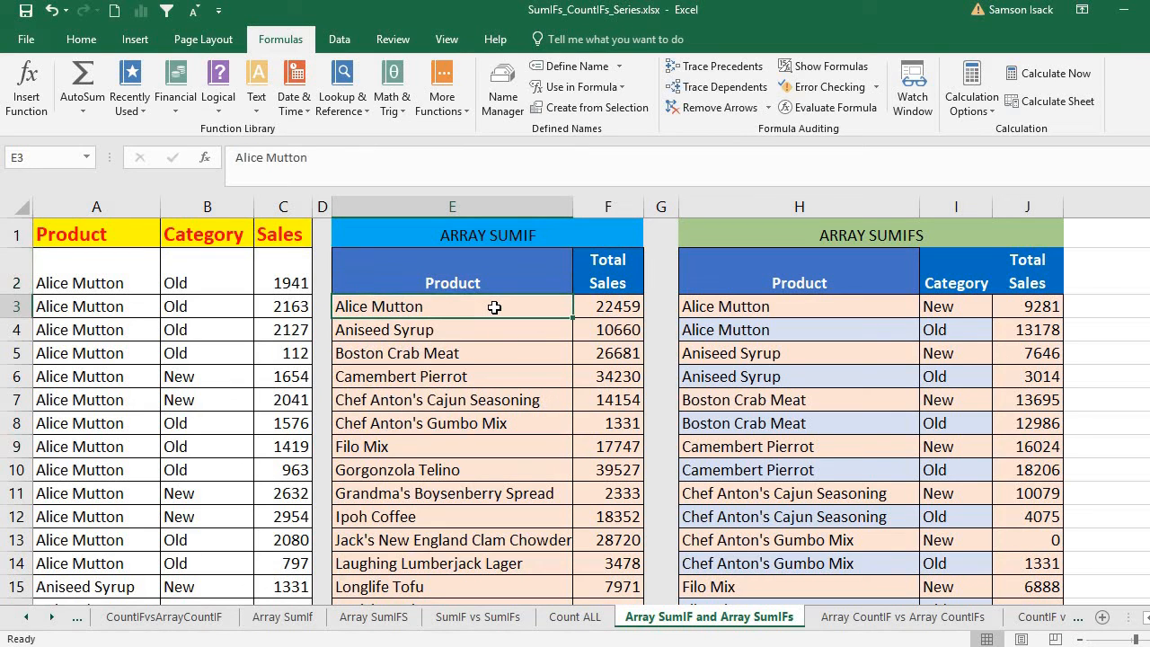
left_click(622, 305)
left_click(526, 306)
left_click(815, 311)
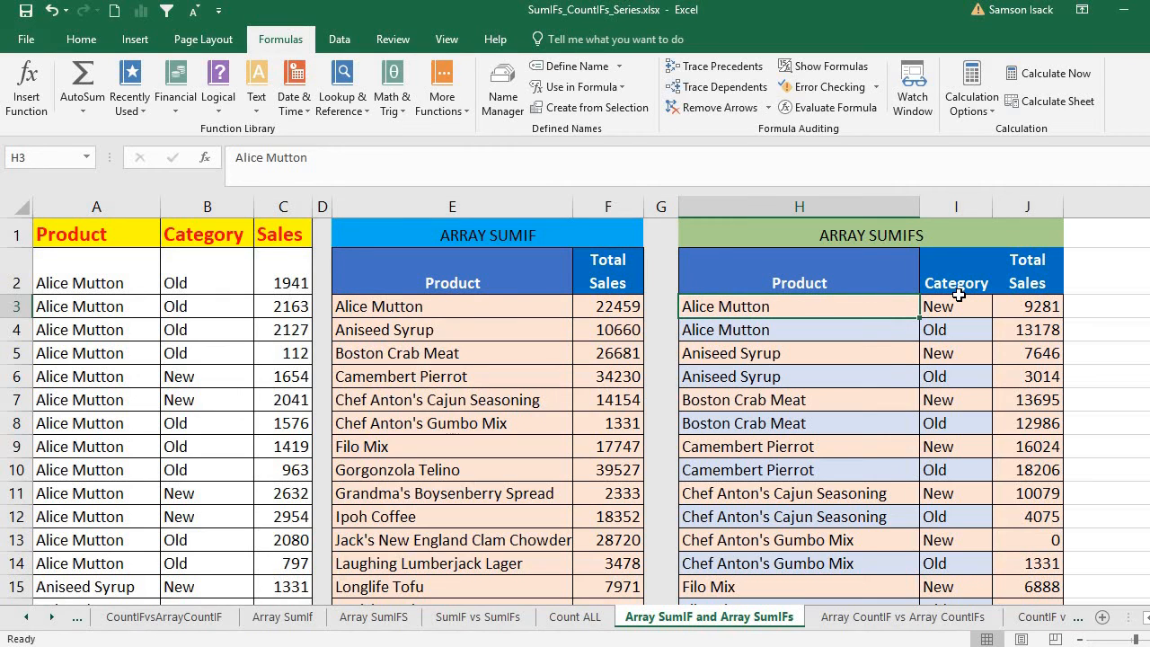
left_click(1031, 339)
left_click(818, 309)
left_click(1023, 306)
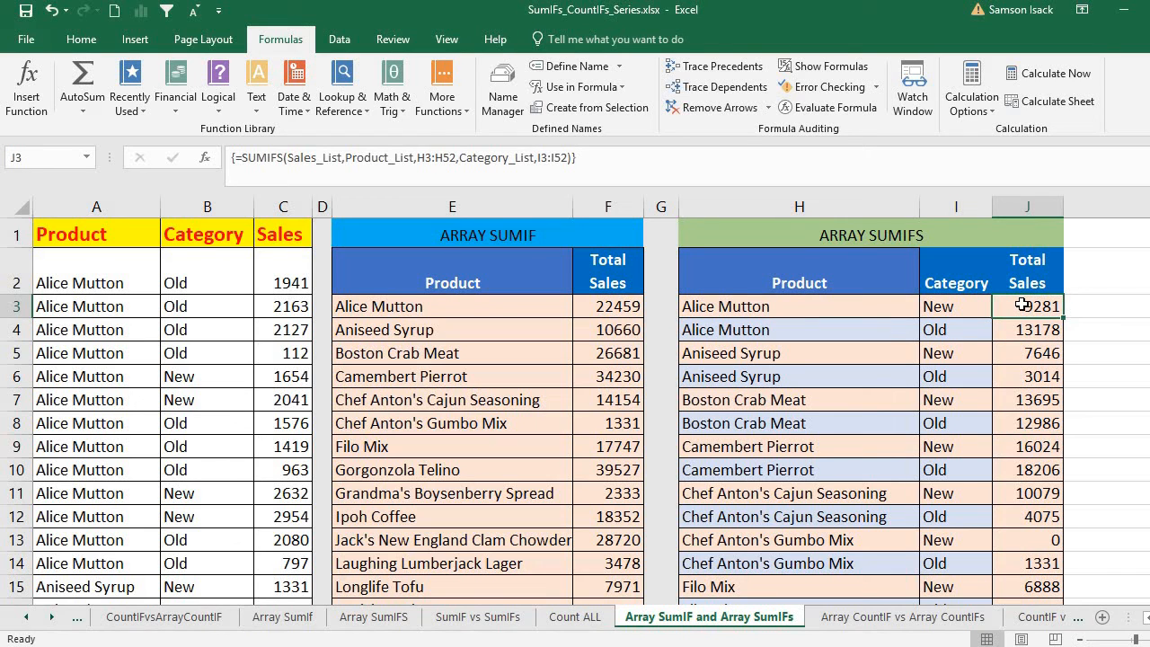